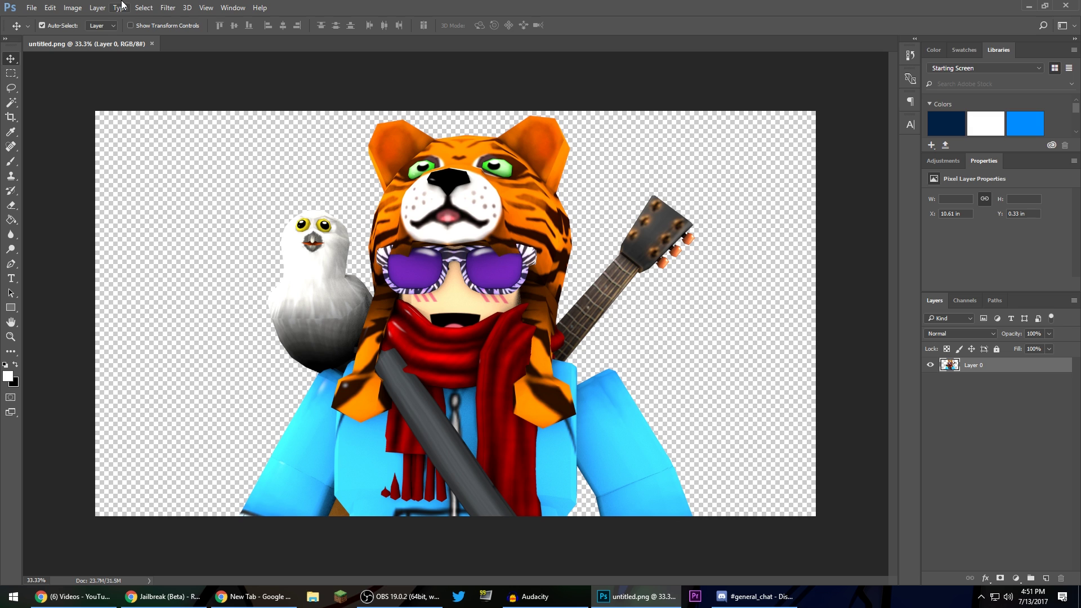
# - Set up a new web document of 1280 by 720 pixels with artboards turned off
pyautogui.click(32, 7)
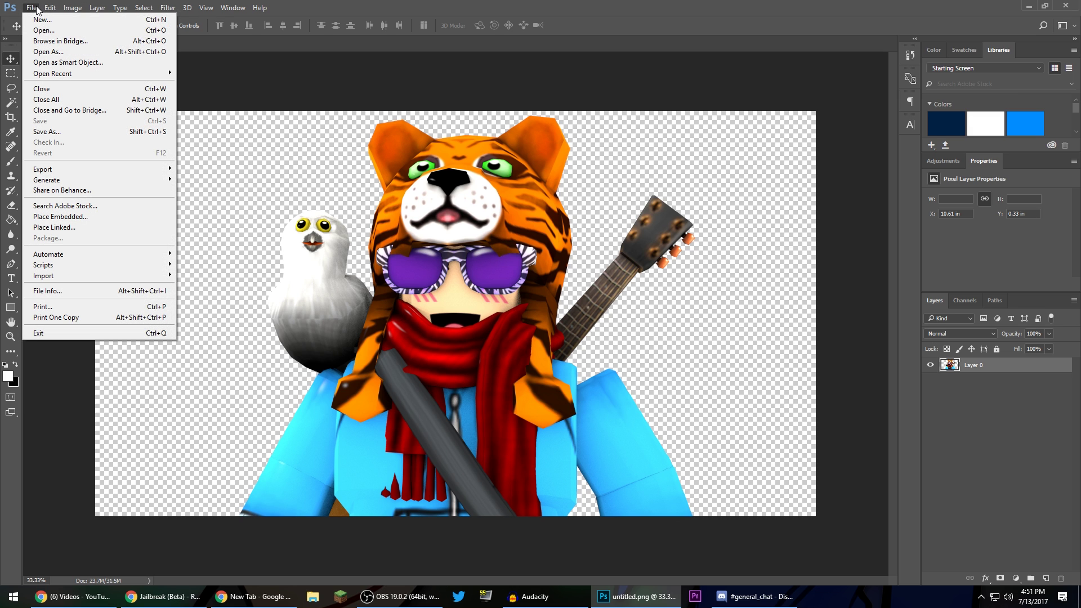
pyautogui.click(41, 22)
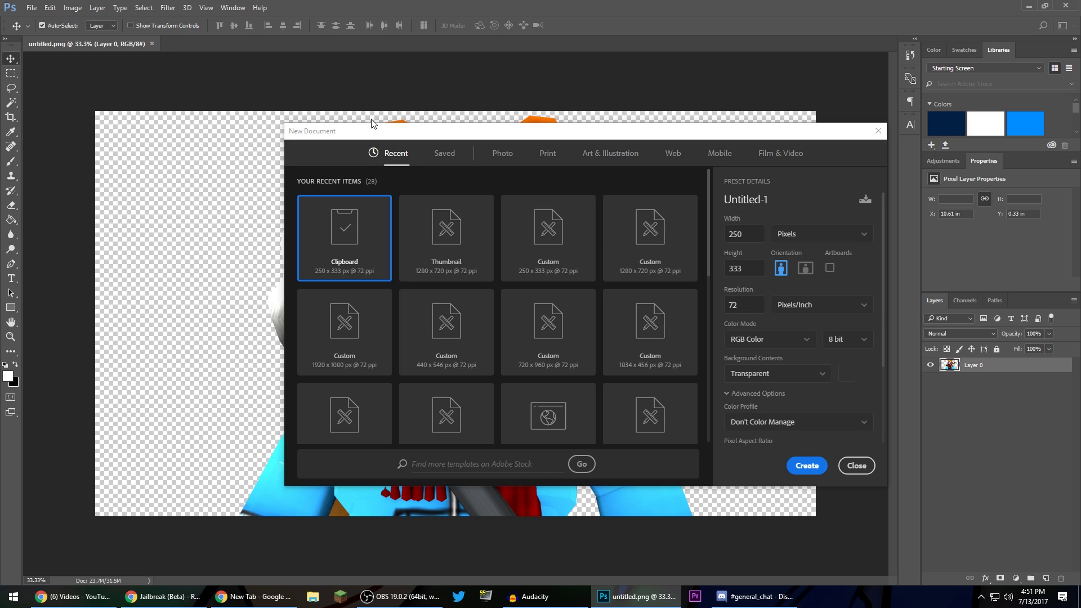
pyautogui.moveTo(387, 125); pyautogui.dragTo(327, 99)
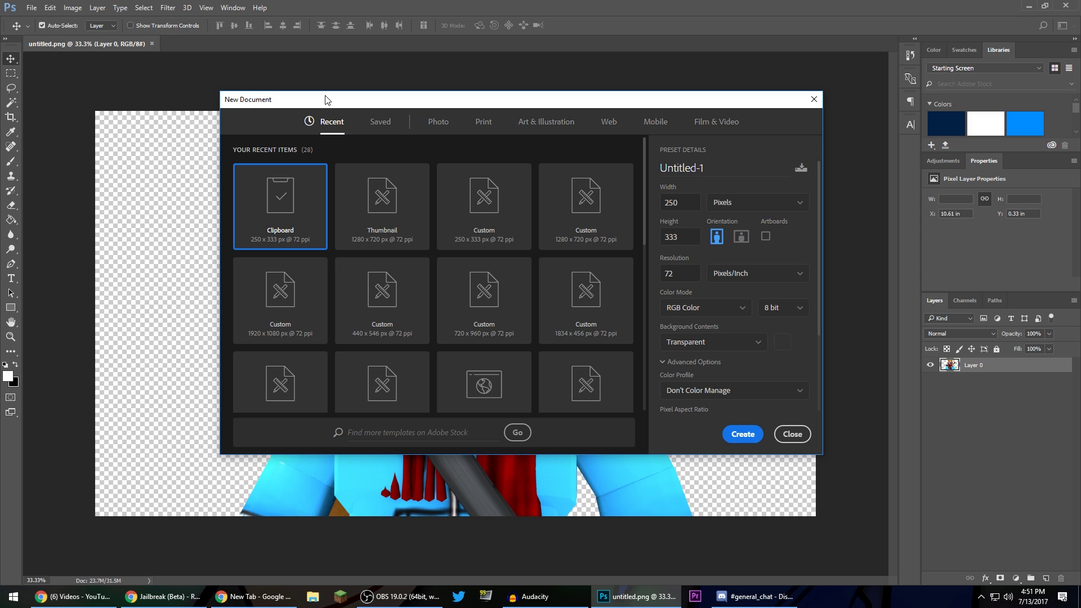
pyautogui.click(608, 122)
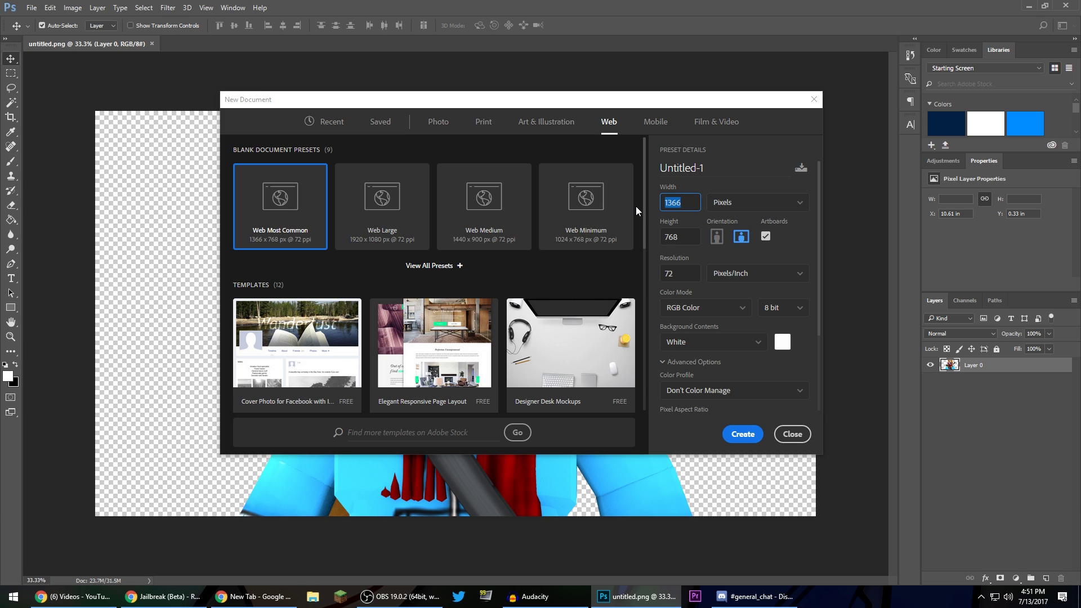
pyautogui.write('1280')
pyautogui.press('Tab')
pyautogui.write('720')
pyautogui.click(766, 237)
# - Set the background contents to Transparent and create the document
pyautogui.moveTo(818, 278); pyautogui.dragTo(814, 339)
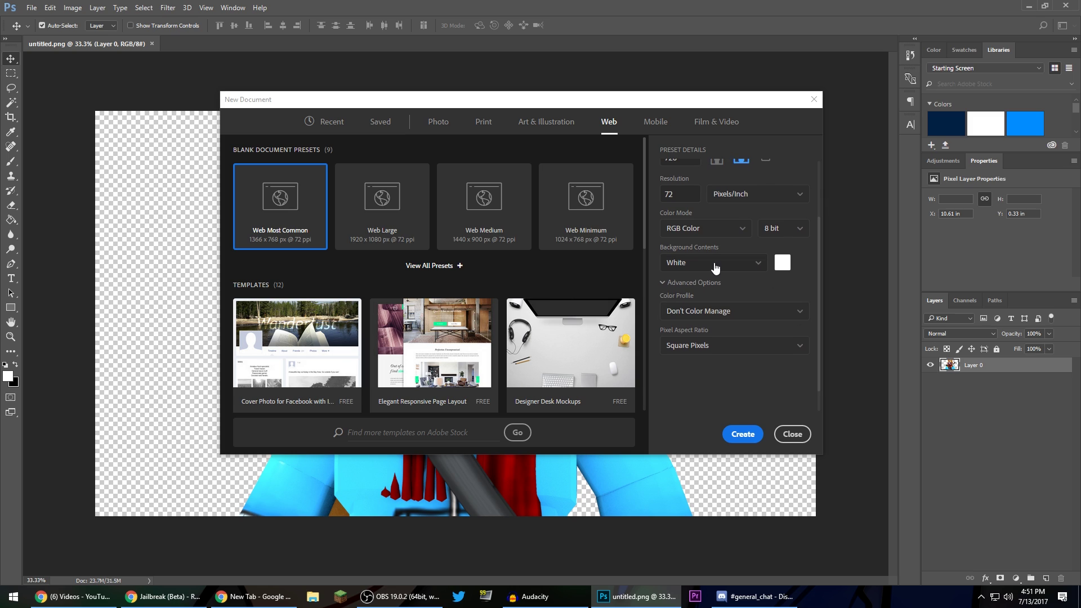
pyautogui.click(715, 265)
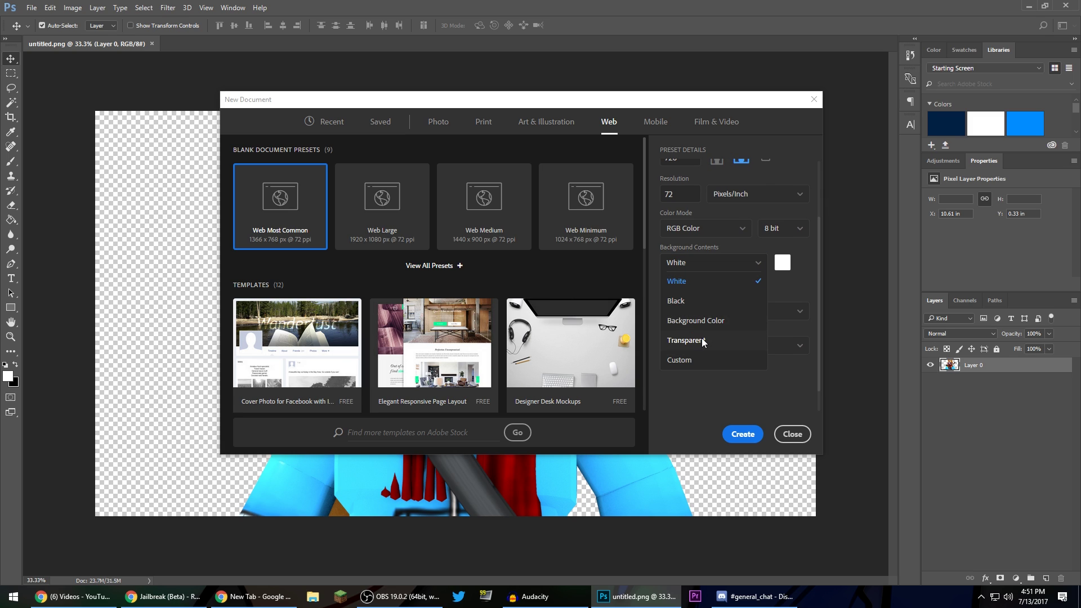
pyautogui.click(702, 340)
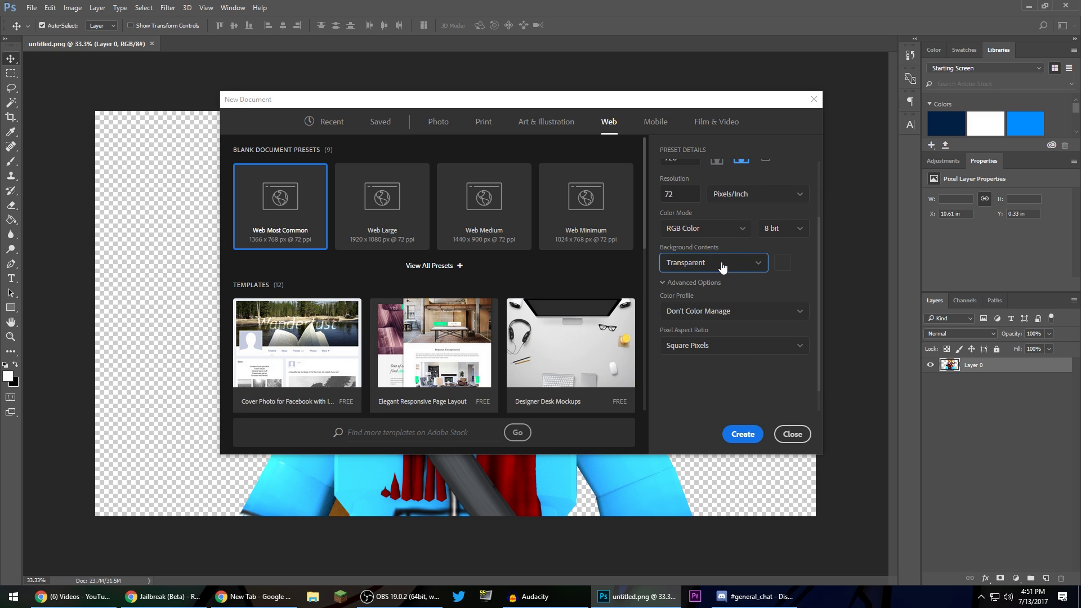
pyautogui.click(744, 432)
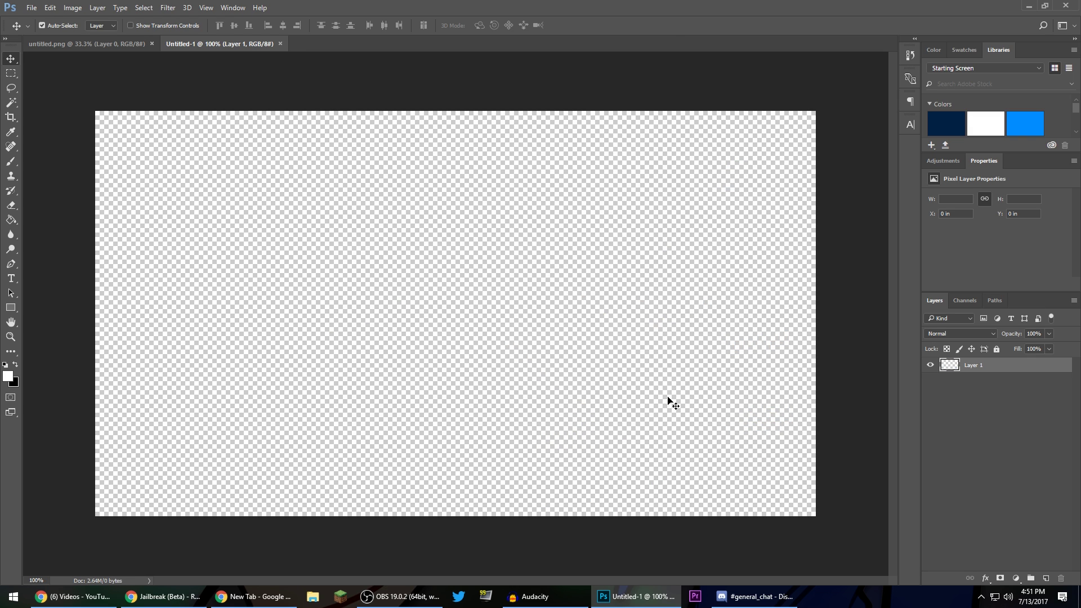
# - Fill the empty layer with black using the Paint Bucket
pyautogui.press('x')
pyautogui.click(10, 221)
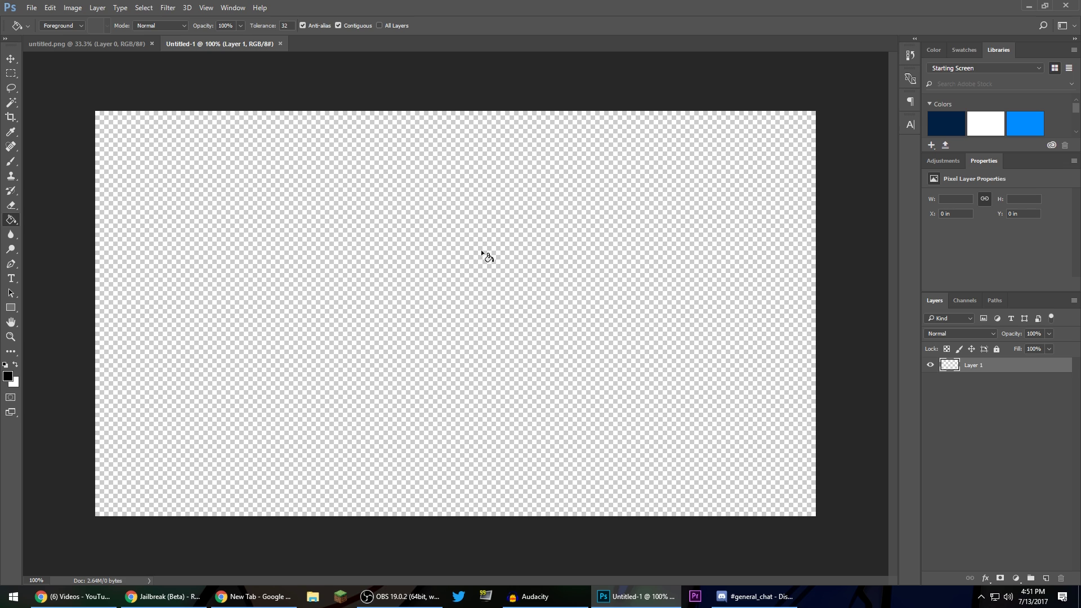
pyautogui.click(411, 237)
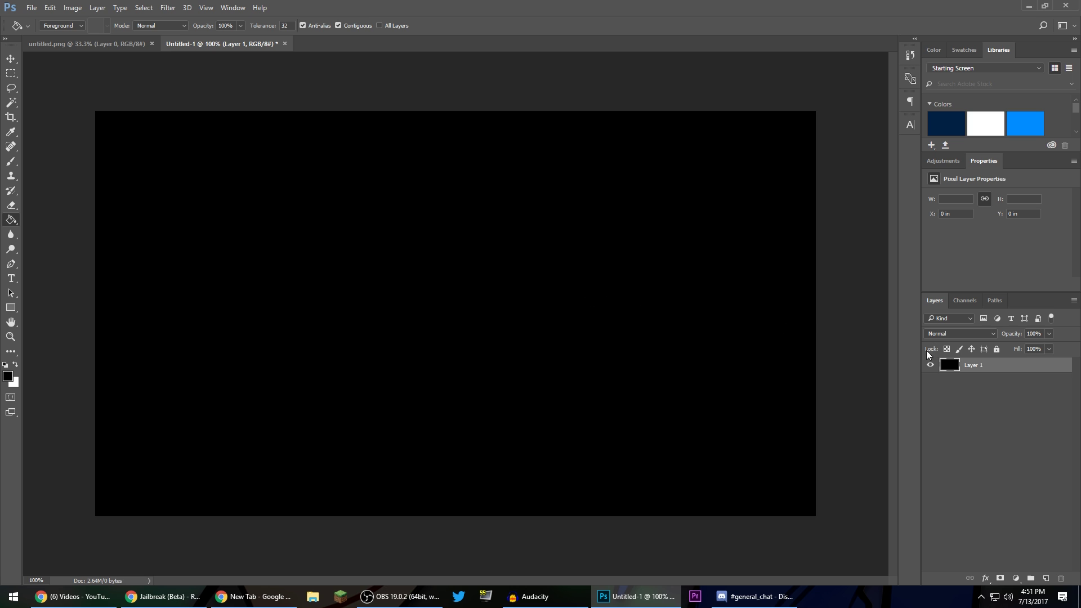
# - Add a Stroke effect to the black layer and set its color to white (ffffff)
pyautogui.doubleClick(1005, 372)
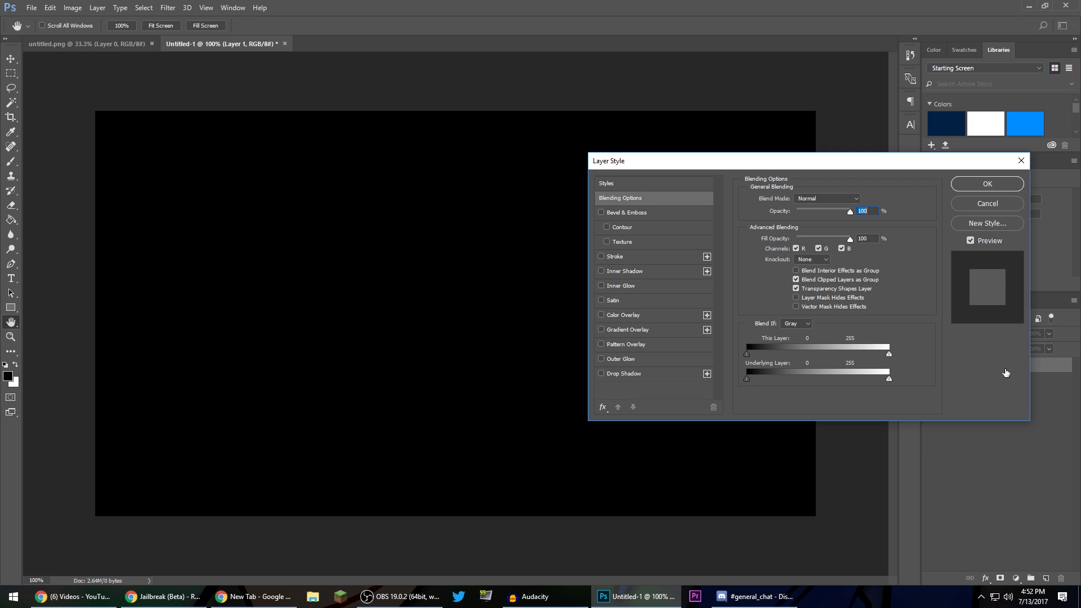
pyautogui.moveTo(839, 164); pyautogui.dragTo(590, 177)
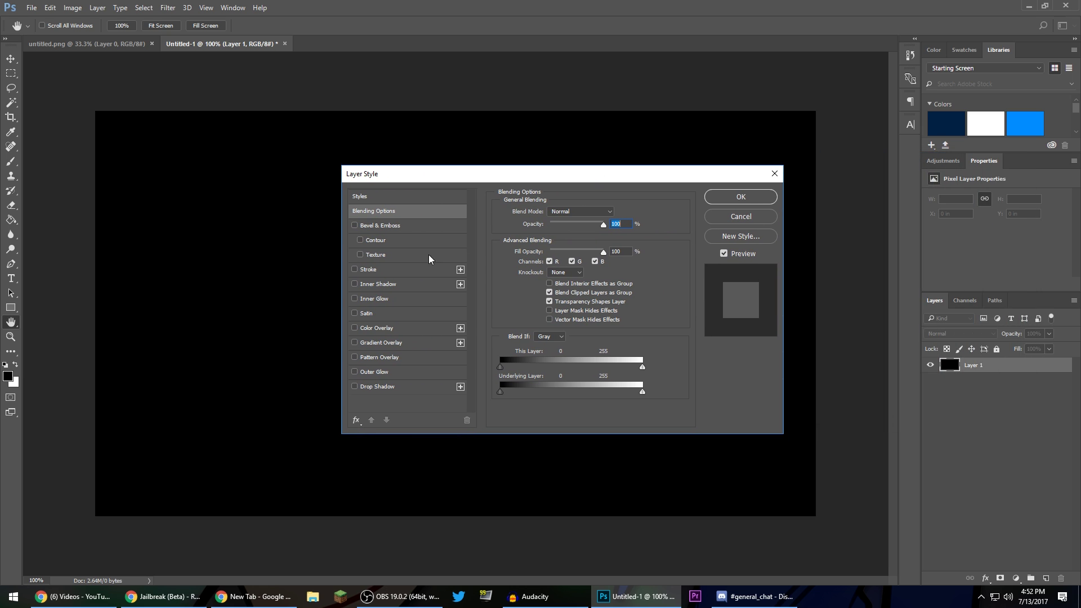
pyautogui.click(385, 273)
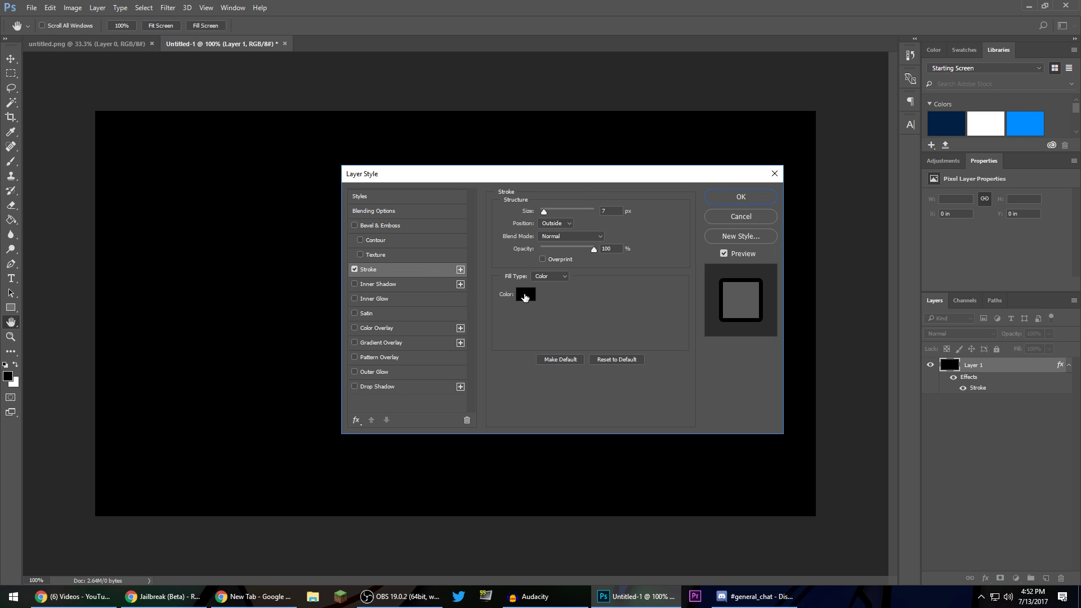
pyautogui.moveTo(496, 174); pyautogui.dragTo(464, 180)
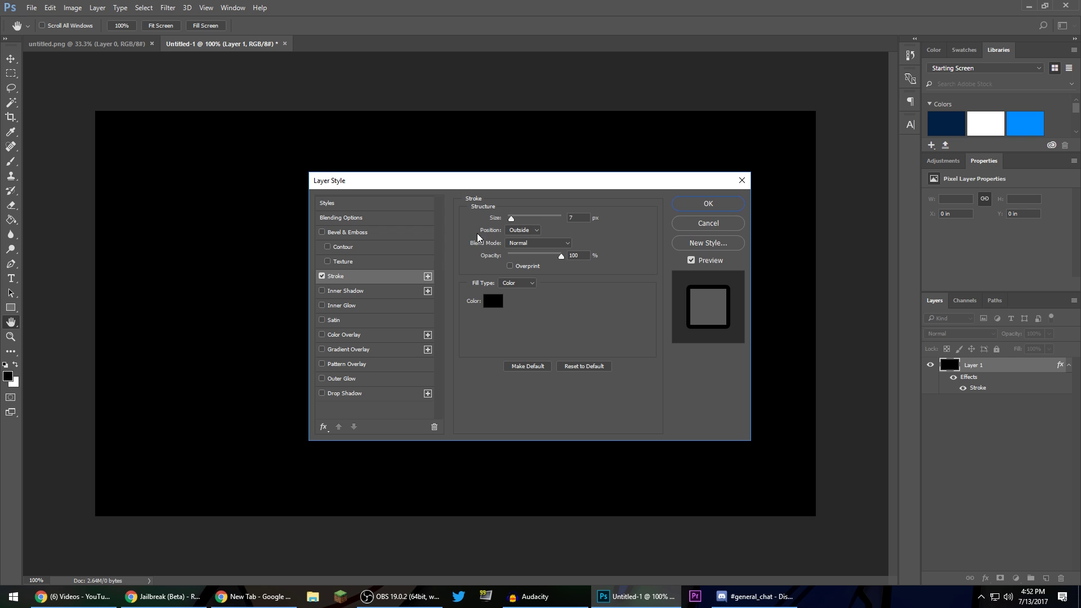
pyautogui.click(498, 297)
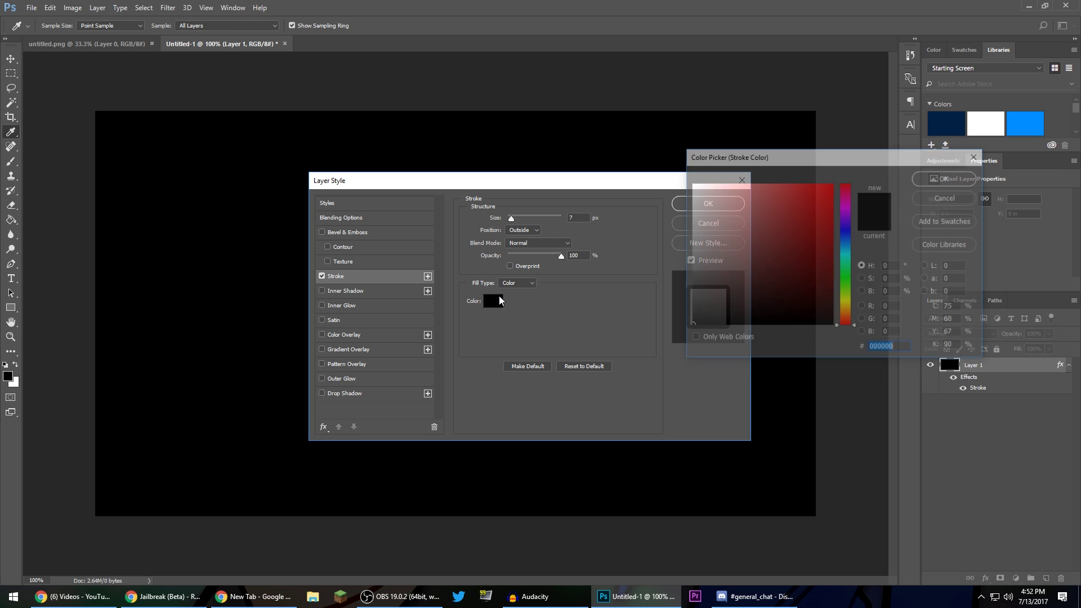
pyautogui.write('ffffff')
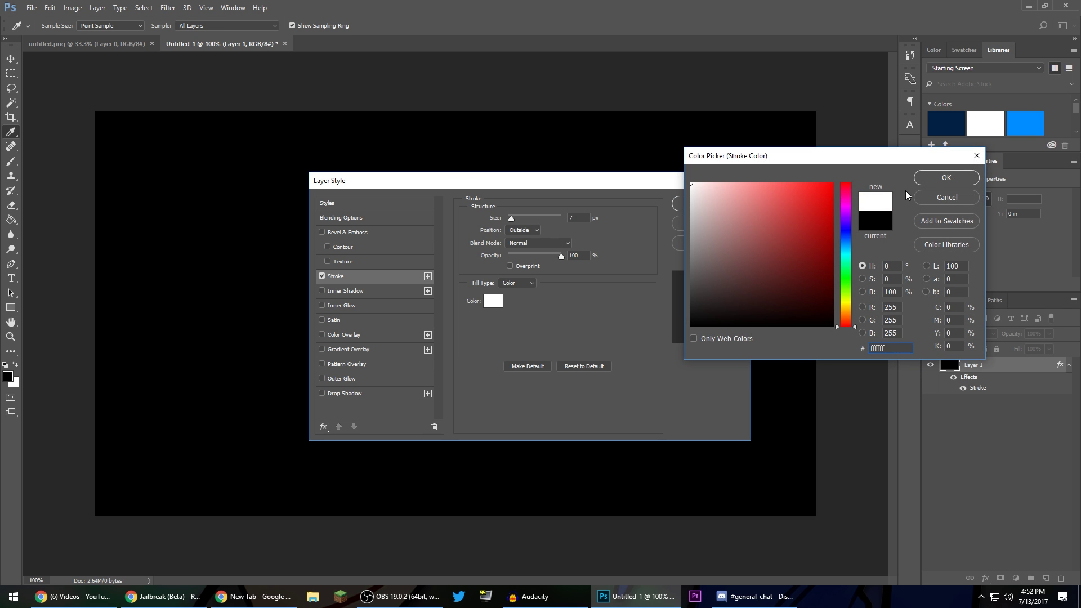
pyautogui.click(935, 180)
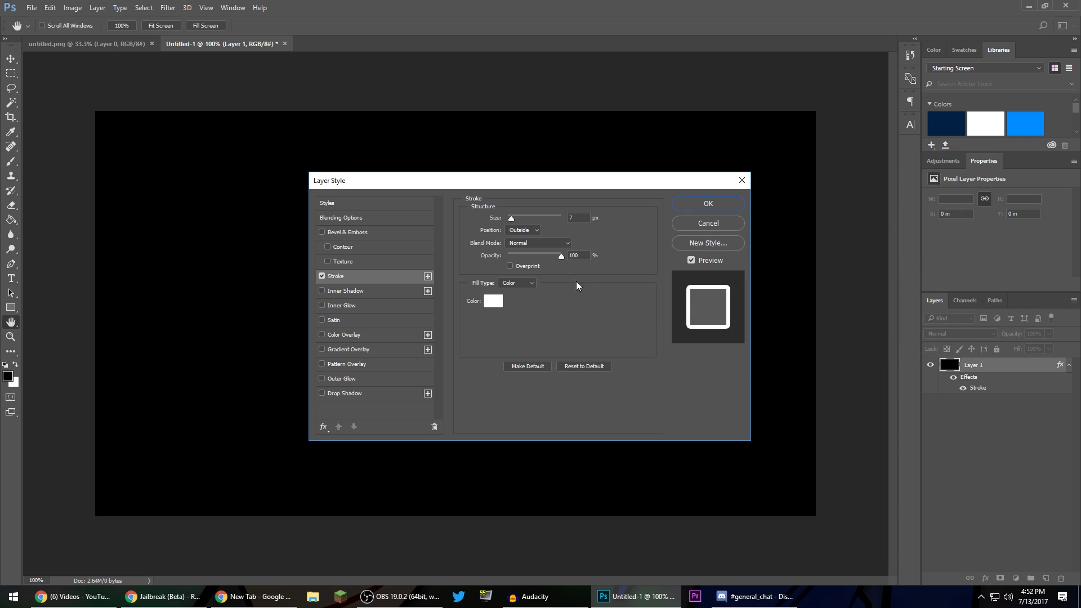
# - Set the stroke's position to Inside and its size to 15 px, and apply the layer style
pyautogui.click(520, 228)
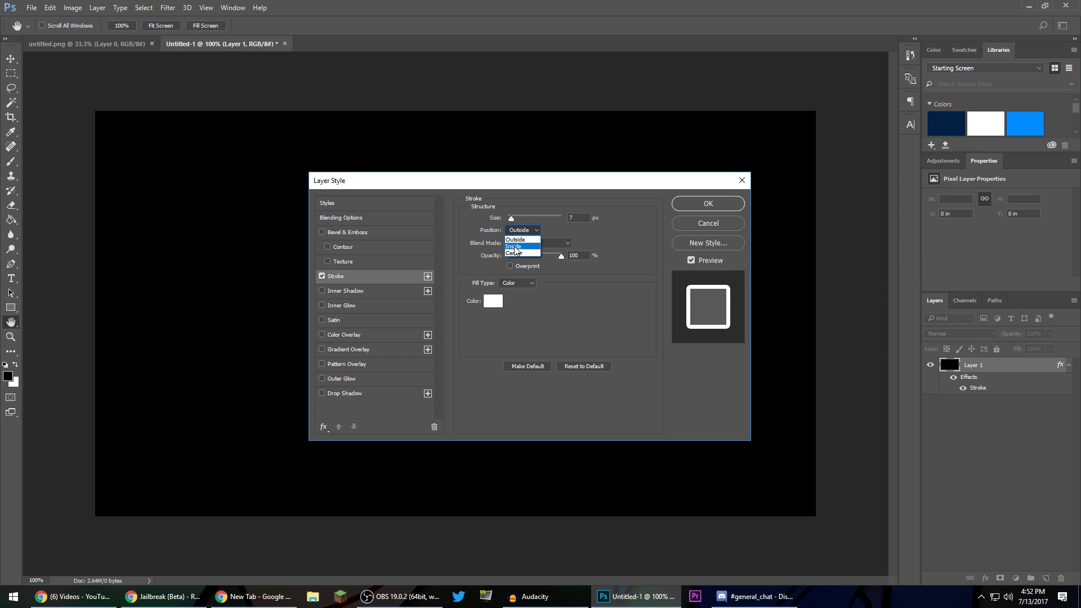
pyautogui.click(514, 246)
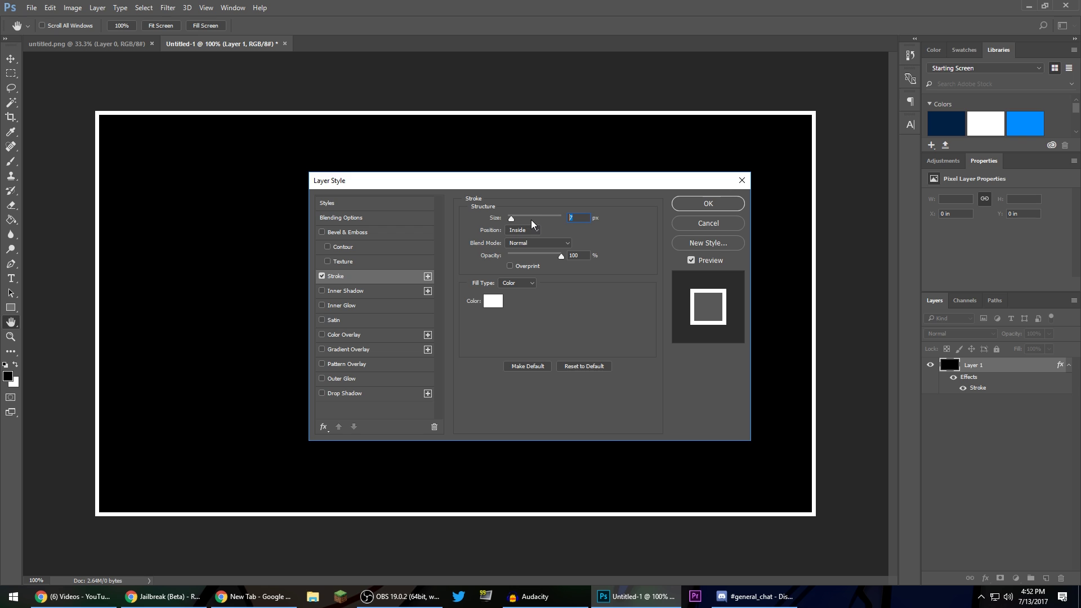
pyautogui.write('15')
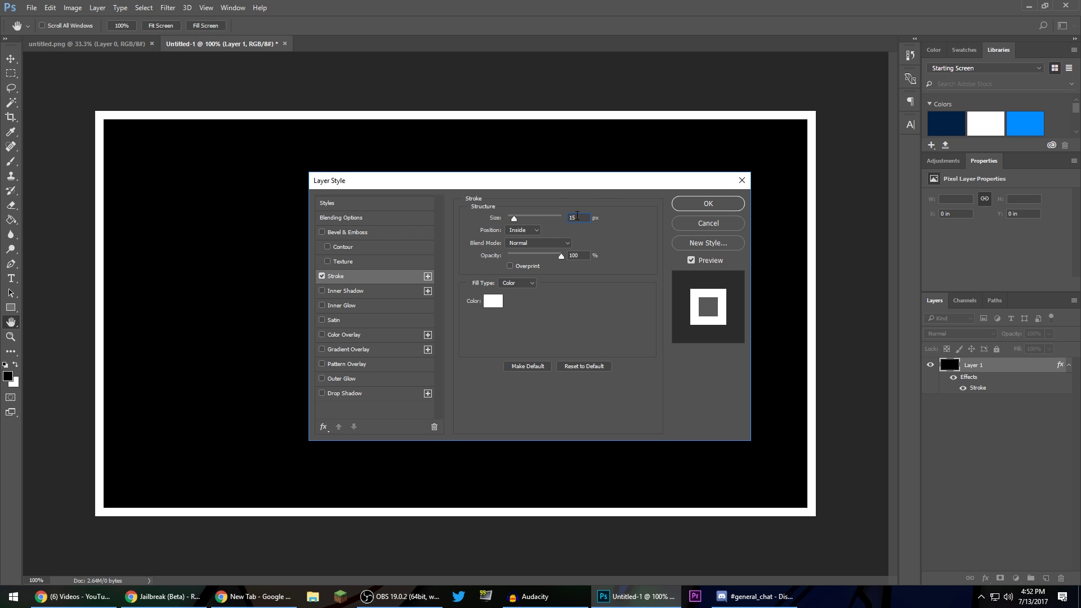
pyautogui.press('BackSpace')
pyautogui.write('8')
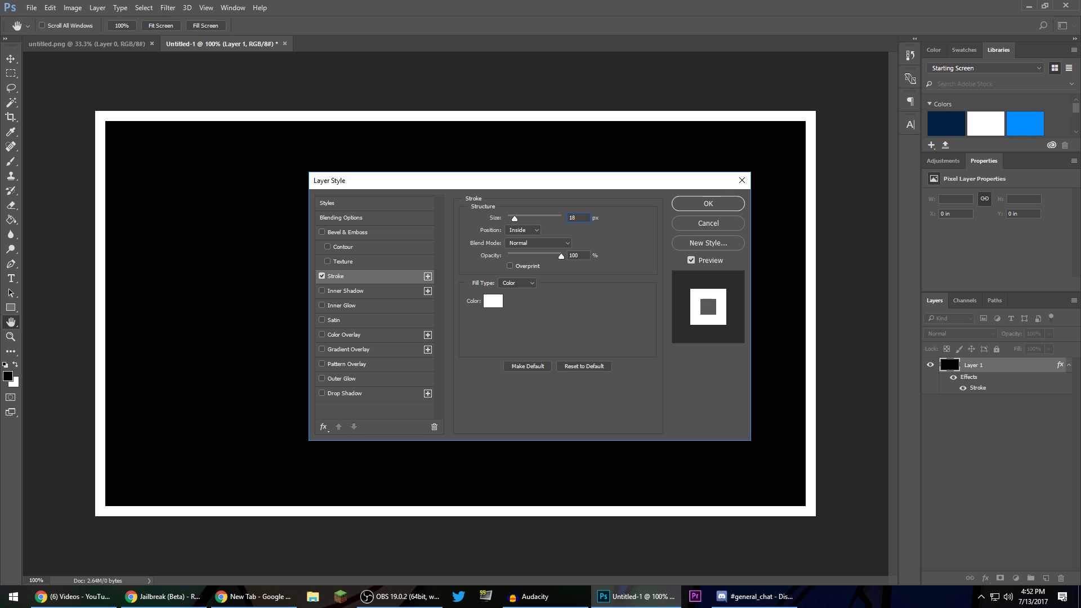
pyautogui.press('BackSpace')
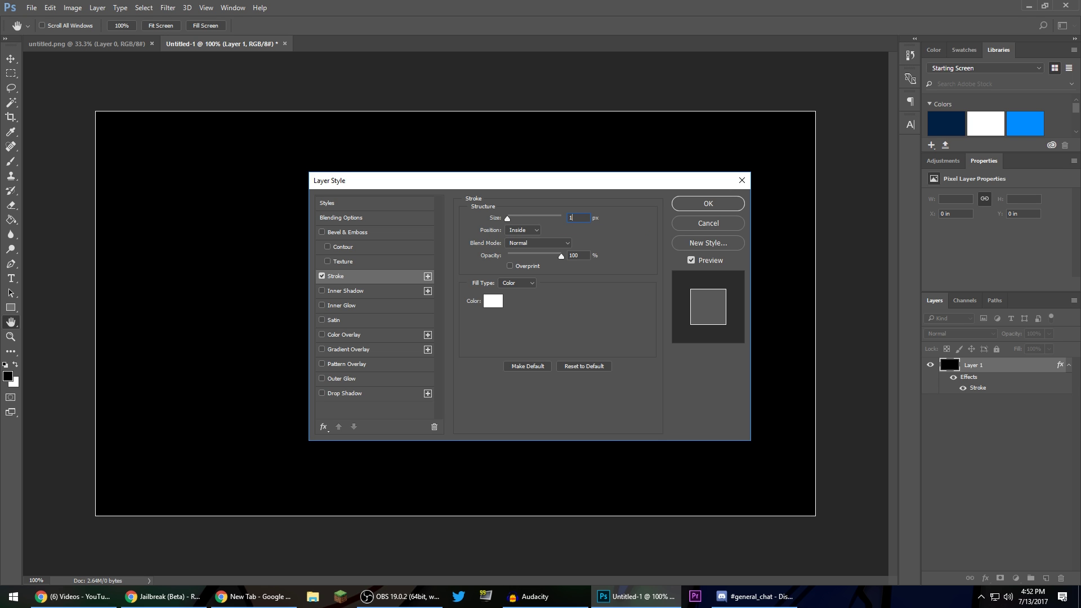
pyautogui.write('6')
pyautogui.moveTo(579, 218); pyautogui.dragTo(553, 221)
pyautogui.write('26')
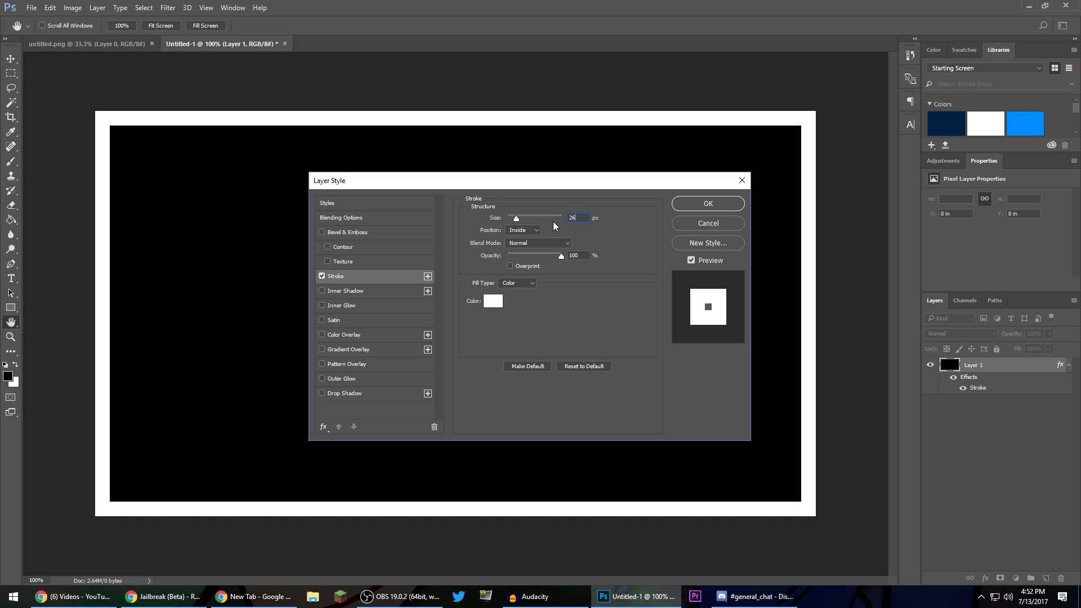
pyautogui.press('BackSpace')
pyautogui.press('BackSpace')
pyautogui.write('15')
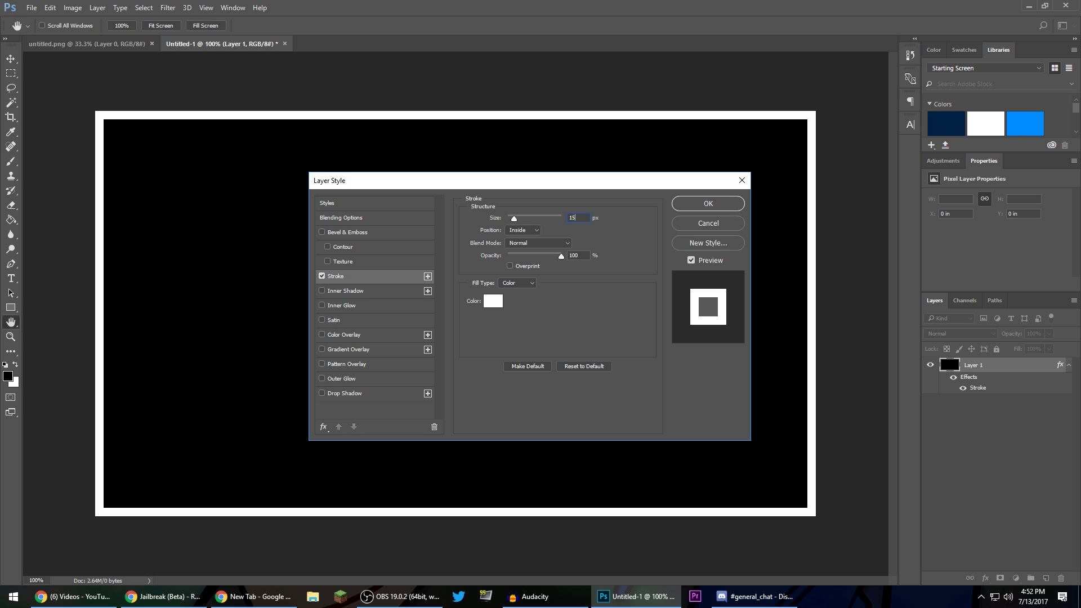
pyautogui.click(708, 206)
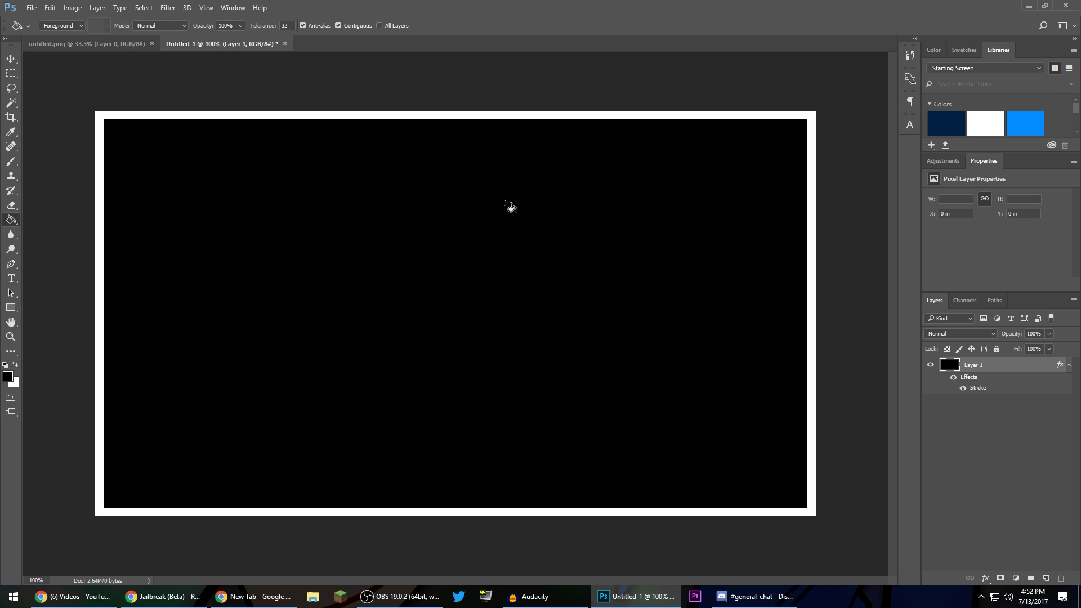
# - Rasterize the layer style and copy the white border onto its own layer with a Magic Wand selection
pyautogui.rightClick(1003, 369)
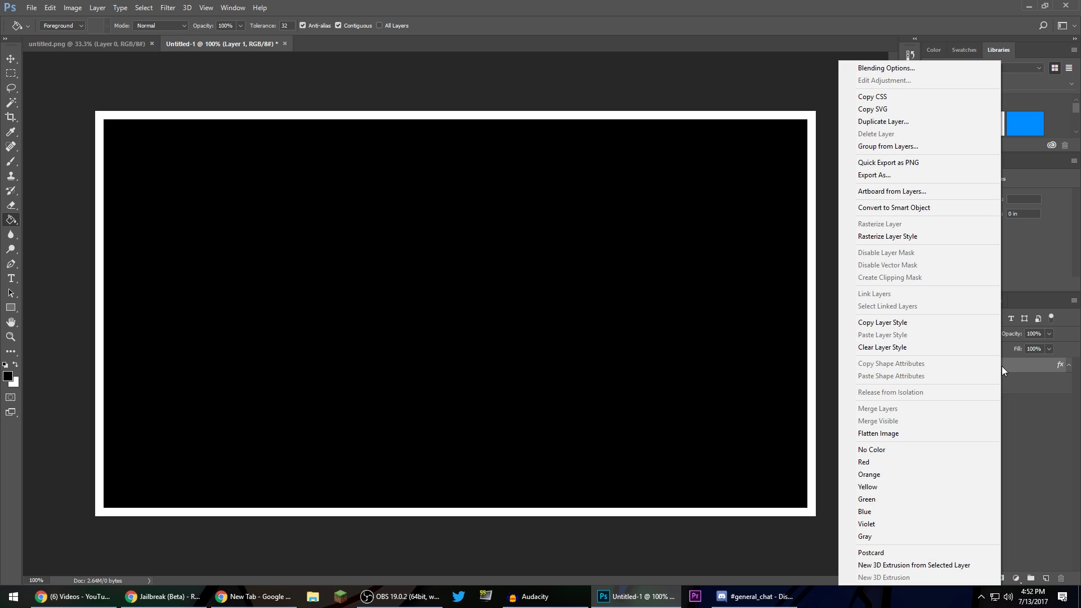
pyautogui.click(903, 240)
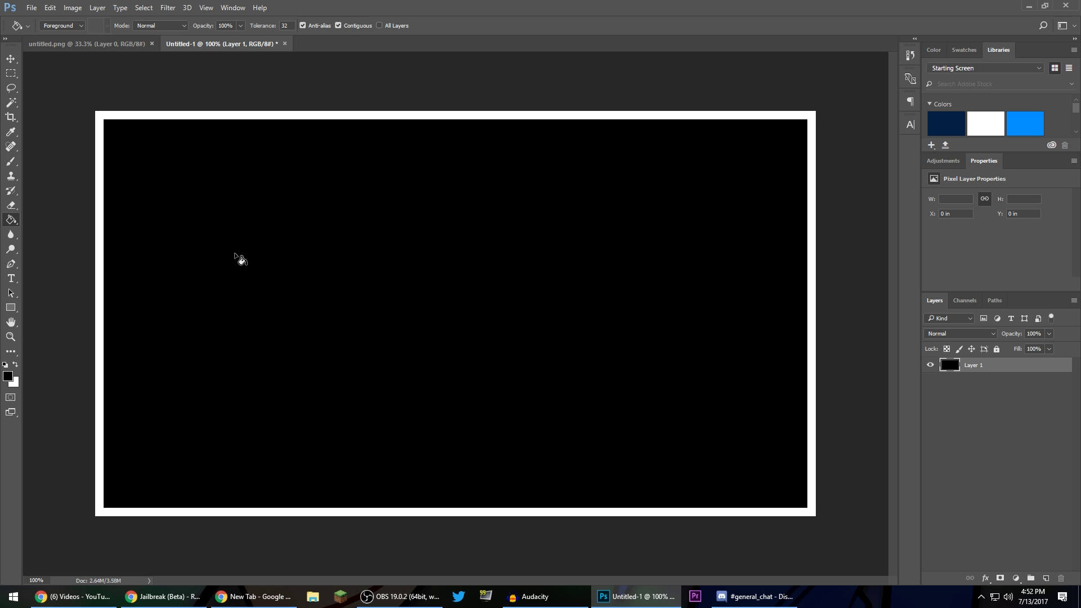
pyautogui.click(13, 106)
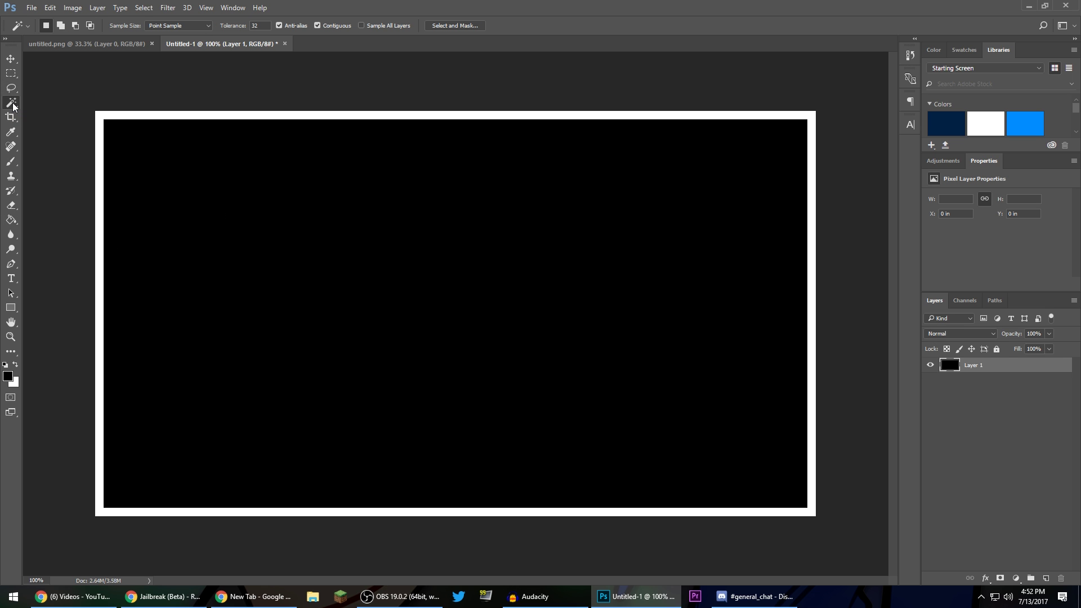
pyautogui.click(169, 117)
pyautogui.hotkey('ctrl', 'j')
# - Delete the original black layer beneath the copied white border
pyautogui.click(11, 59)
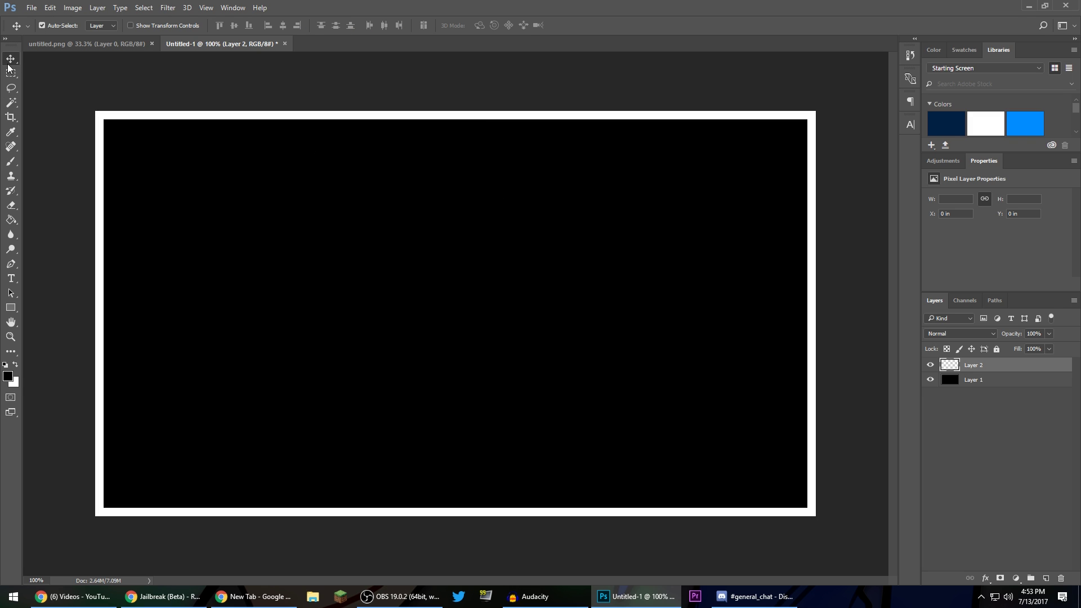
pyautogui.click(981, 382)
pyautogui.press('Delete')
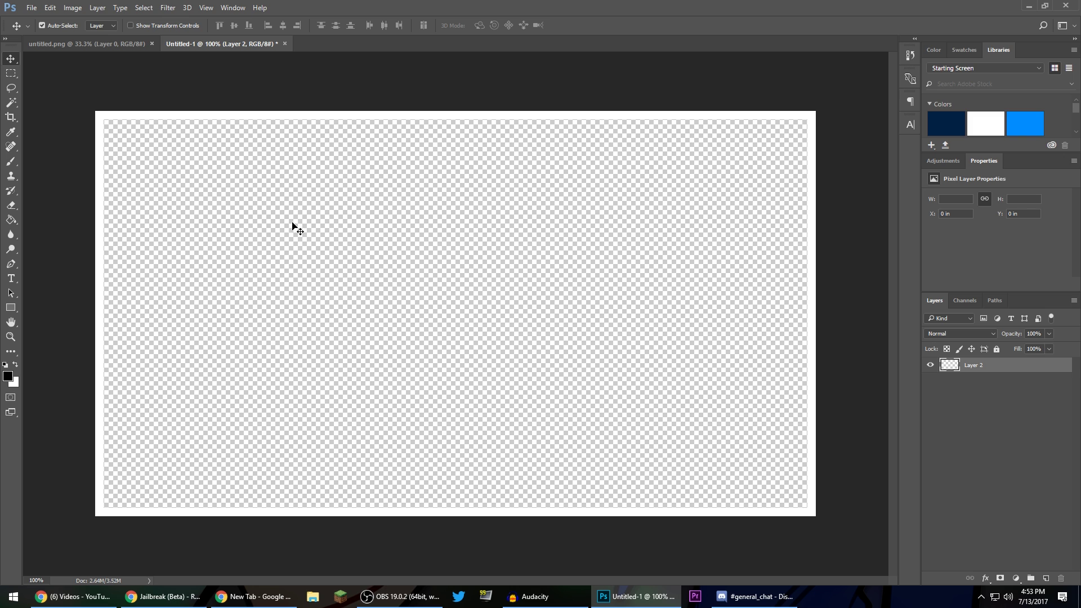
# - Add a Stroke effect to the white border layer, leaving its color unchanged
pyautogui.doubleClick(1012, 367)
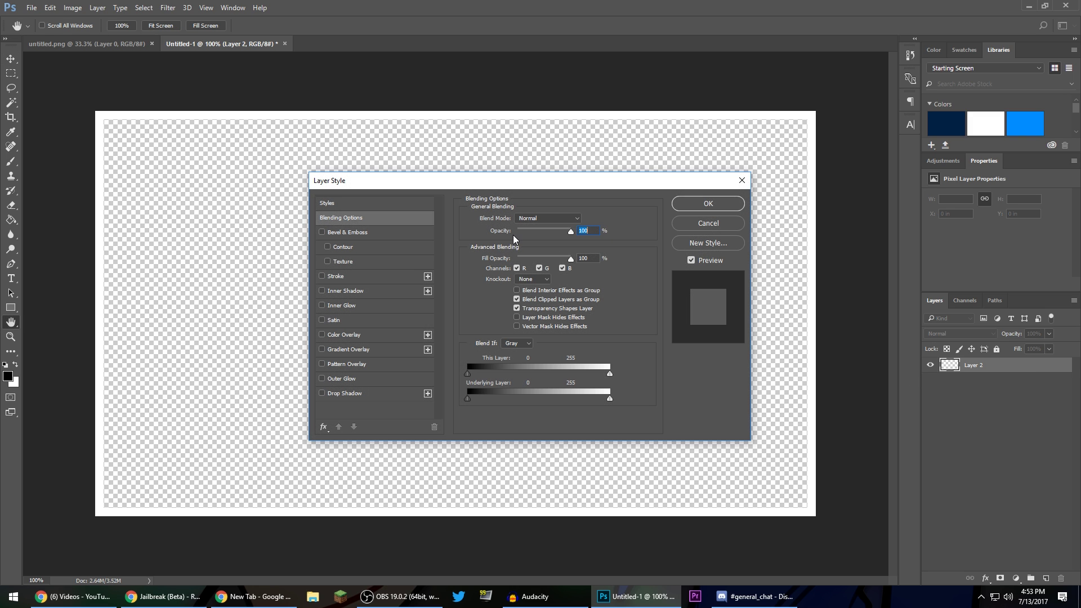
pyautogui.click(348, 277)
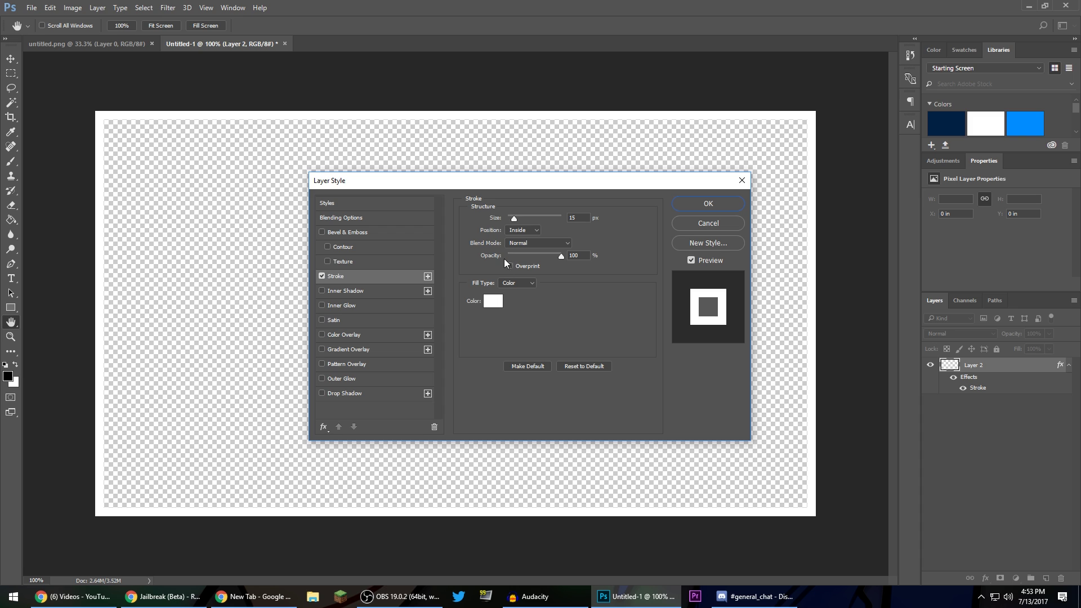
pyautogui.click(493, 302)
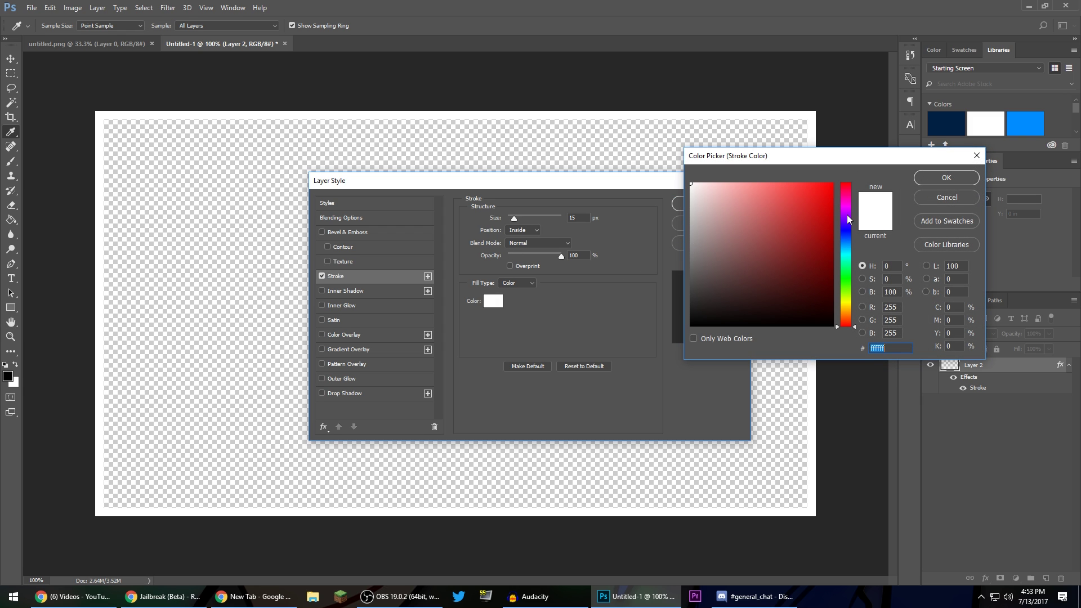
pyautogui.click(977, 156)
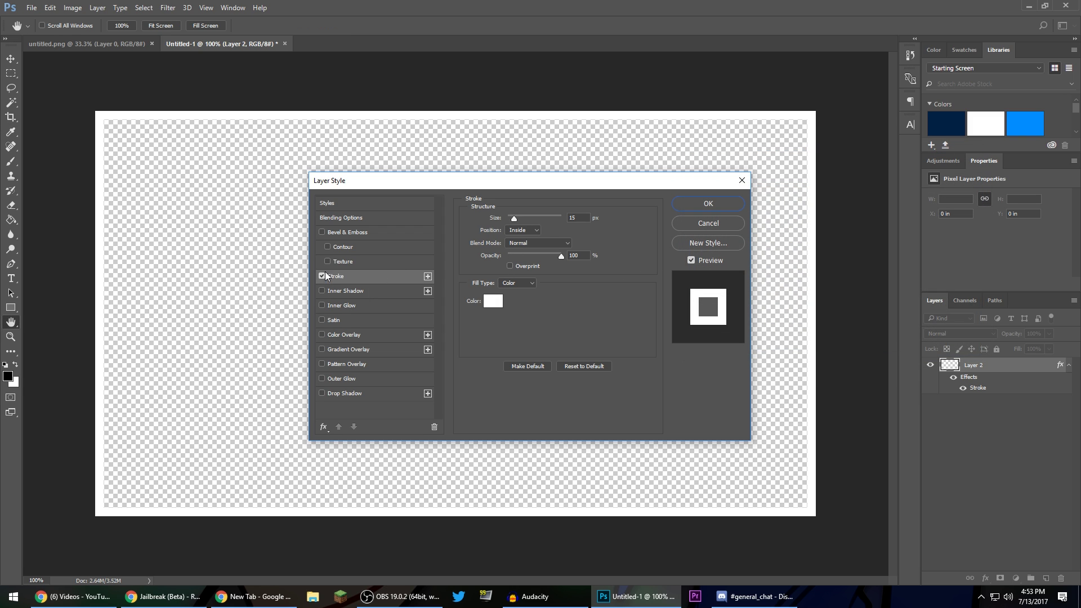
# - Add a Color Overlay to the border layer and set its color to blue (0090ff)
pyautogui.click(322, 335)
pyautogui.click(340, 332)
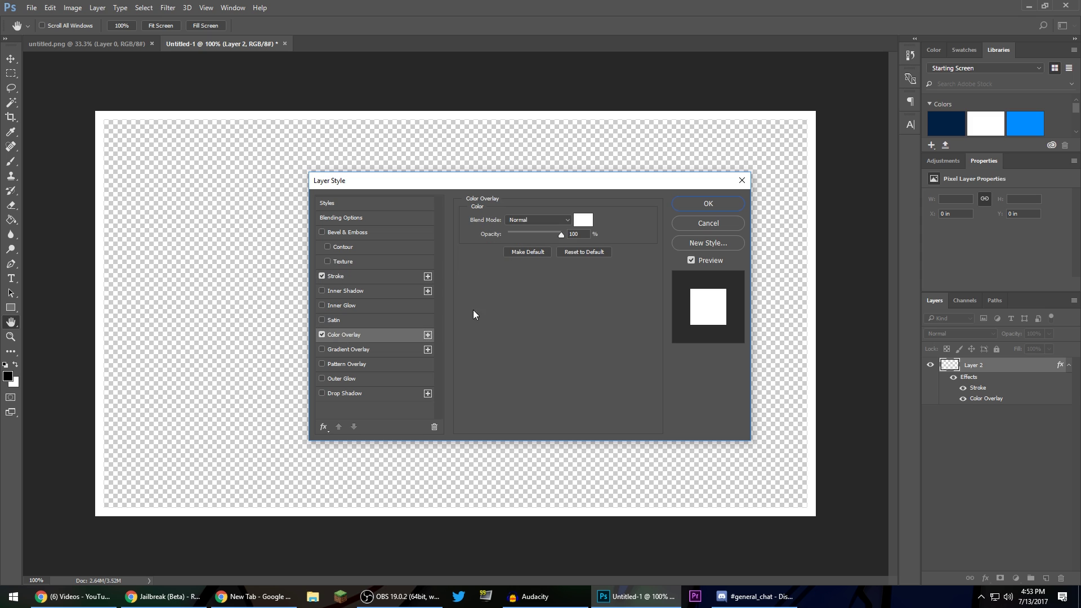
pyautogui.click(584, 220)
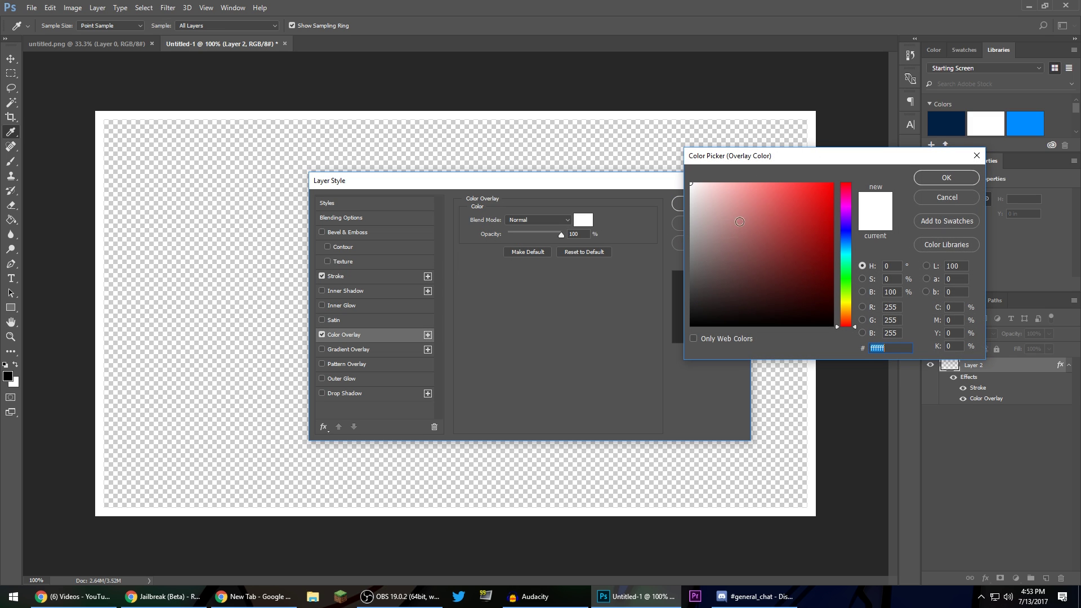
pyautogui.click(846, 244)
pyautogui.write('0090ff')
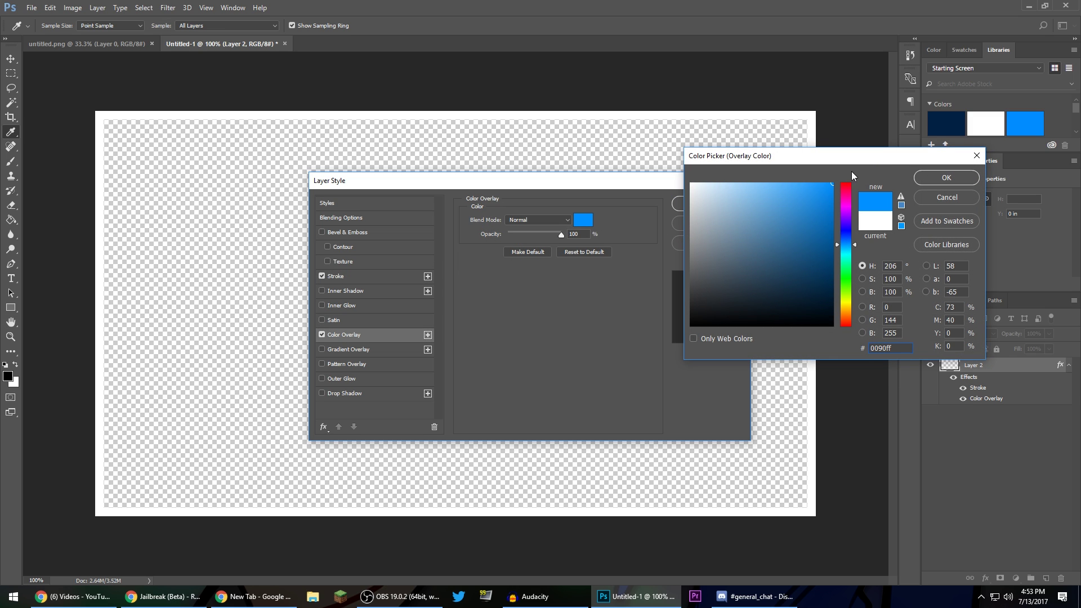
pyautogui.click(934, 178)
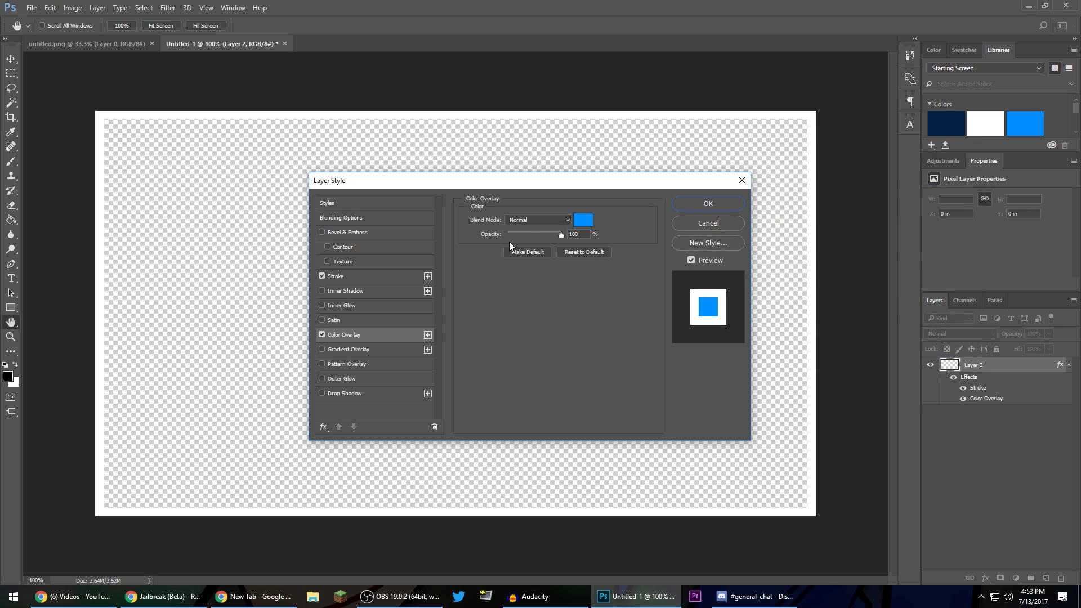
# - Toggle the border's Stroke effect off and on, and set its position to Outside
pyautogui.click(325, 278)
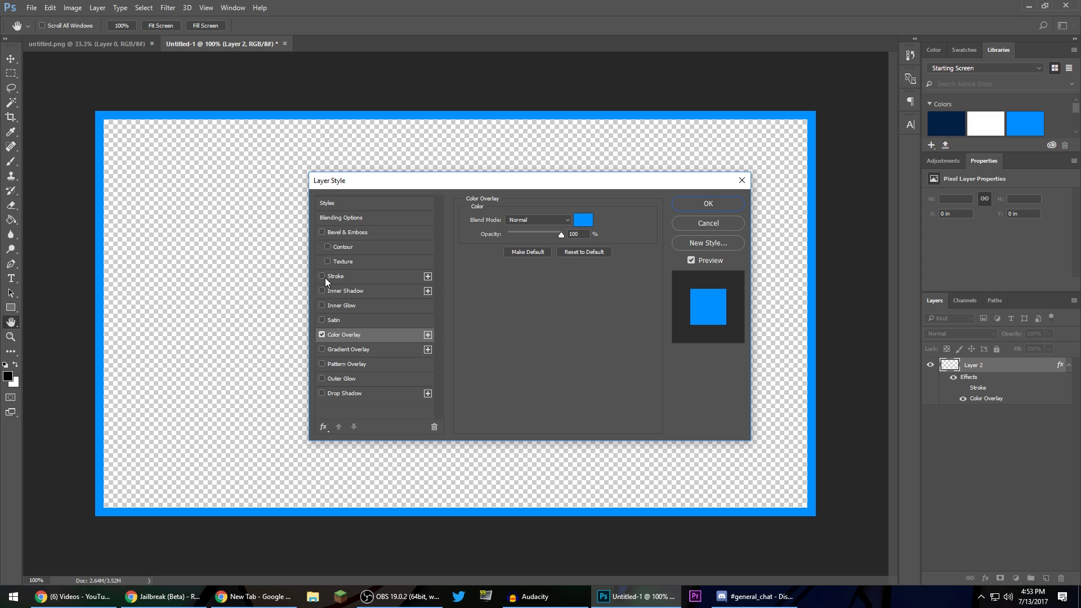
pyautogui.click(326, 279)
pyautogui.click(336, 276)
pyautogui.click(535, 230)
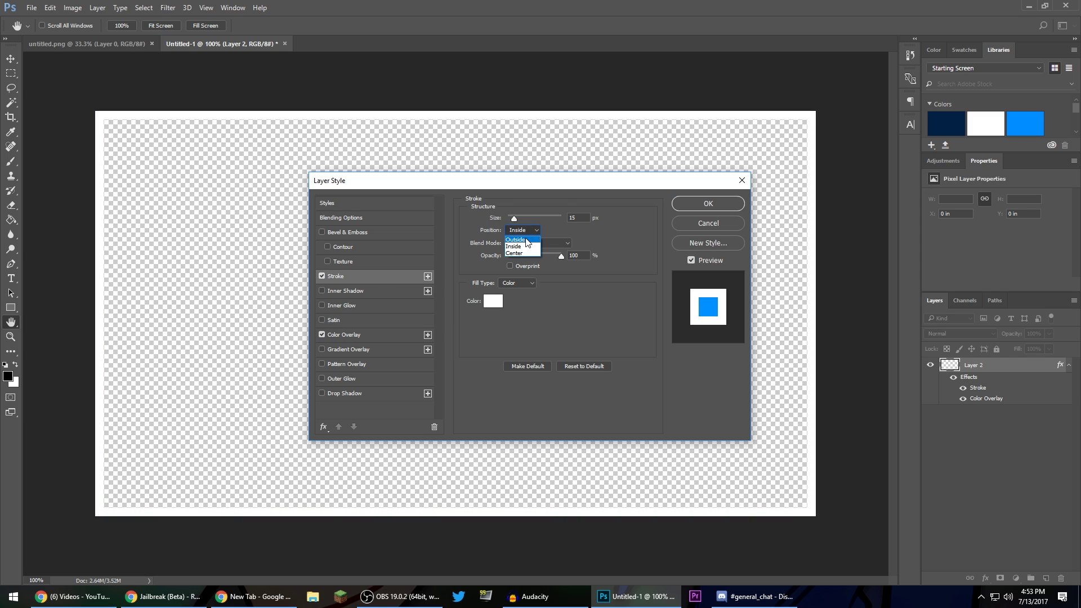
pyautogui.click(516, 240)
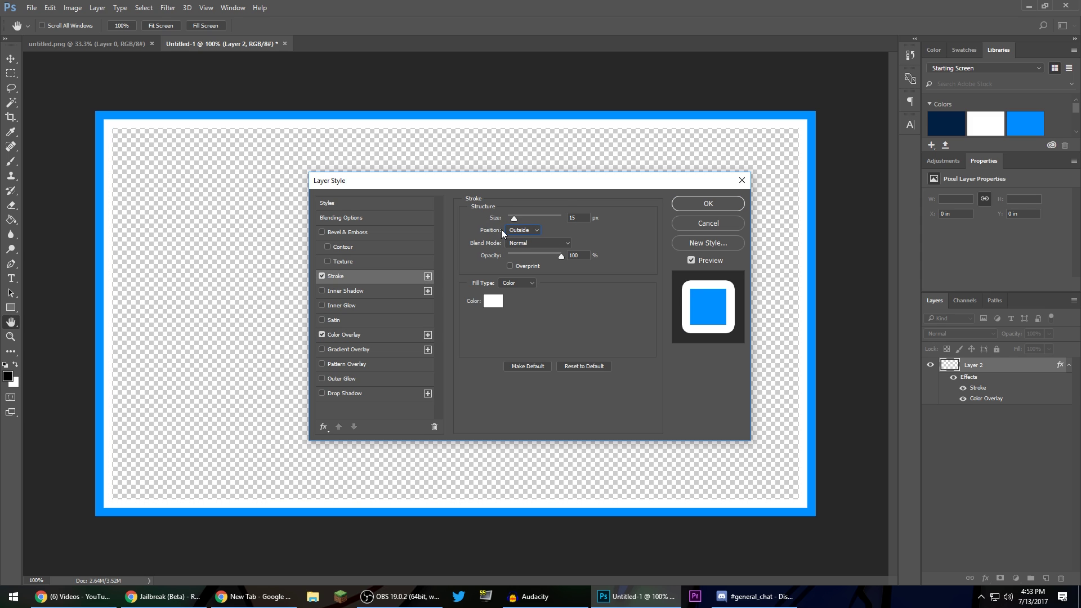
# - Confirm white (ffffff) as the stroke color, set the stroke size to 10 px, and apply the layer style
pyautogui.click(497, 304)
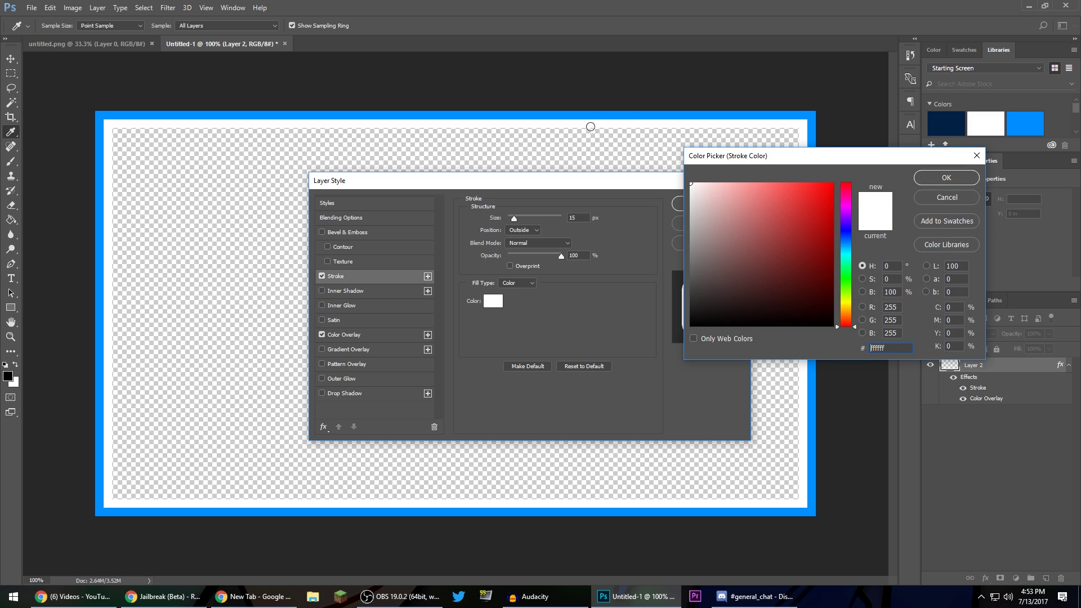
pyautogui.click(947, 177)
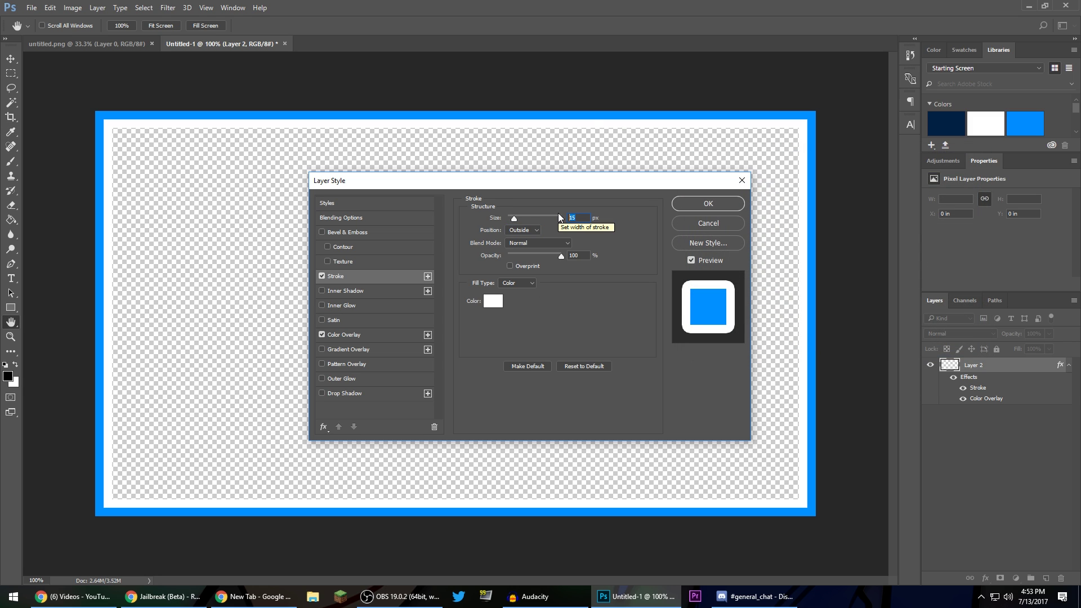
pyautogui.write('8')
pyautogui.write('10')
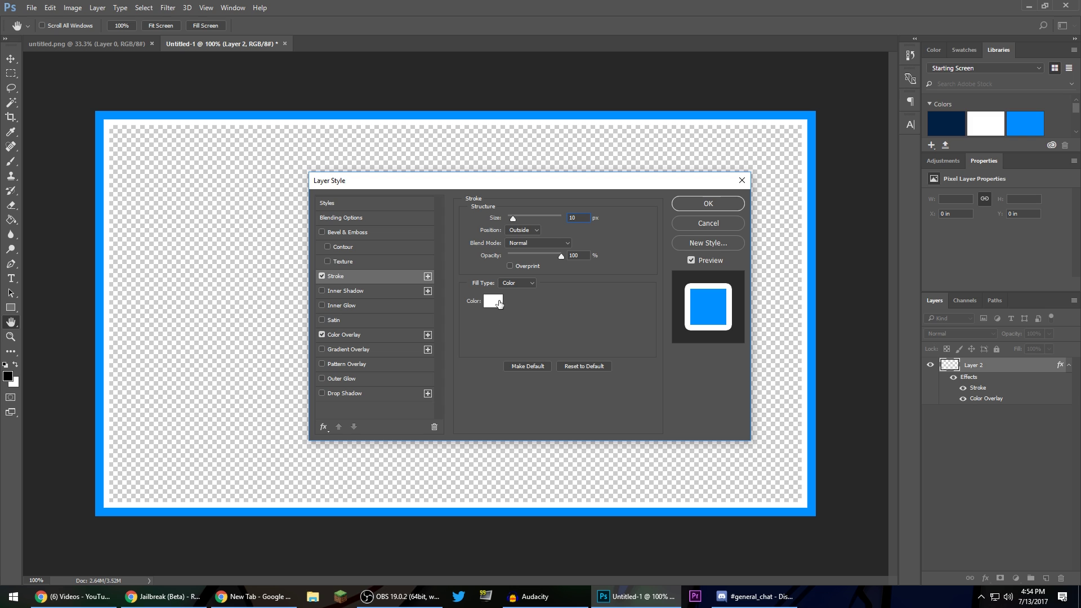
pyautogui.click(377, 334)
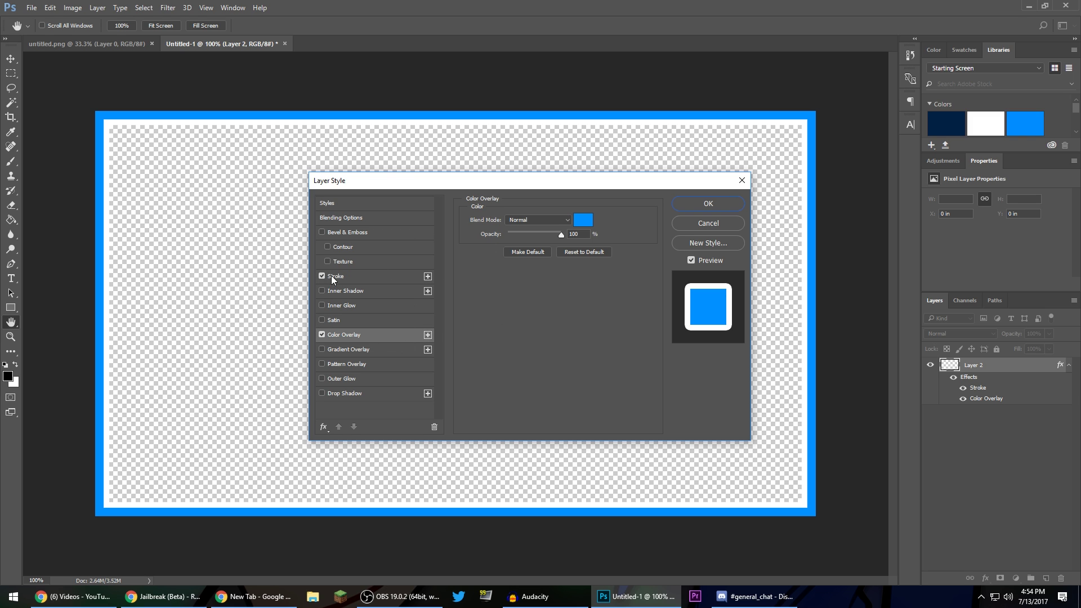
pyautogui.click(707, 204)
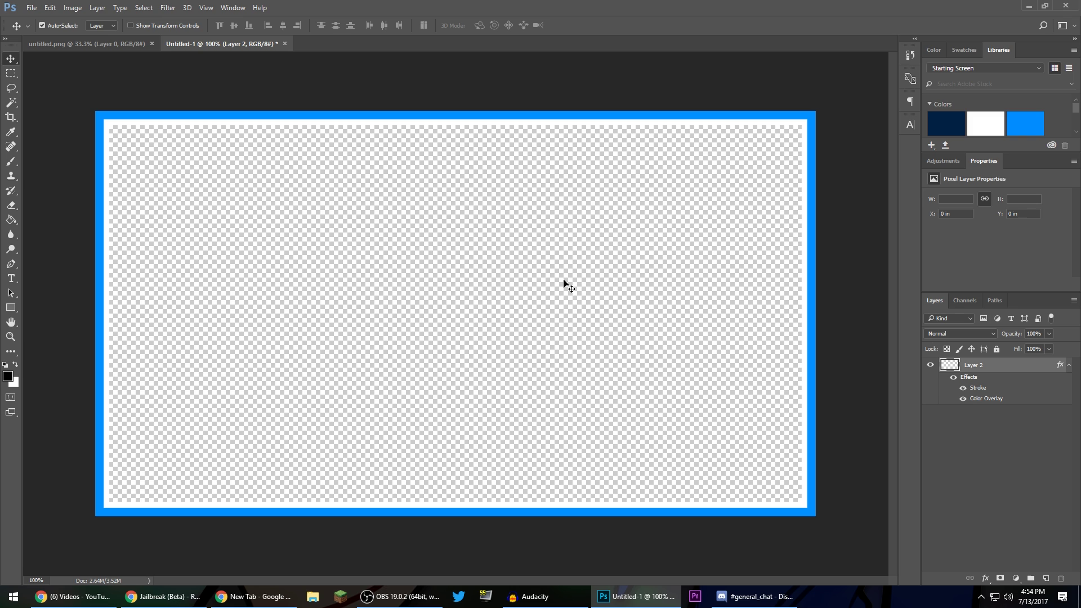
# - Inspect the blue and white border at reduced size and again at 100% zoom
pyautogui.hotkey('ctrl', '-')
pyautogui.hotkey('ctrl', '-')
pyautogui.hotkey('ctrl', '-')
pyautogui.hotkey('ctrl', '-')
pyautogui.hotkey('ctrl', '+')
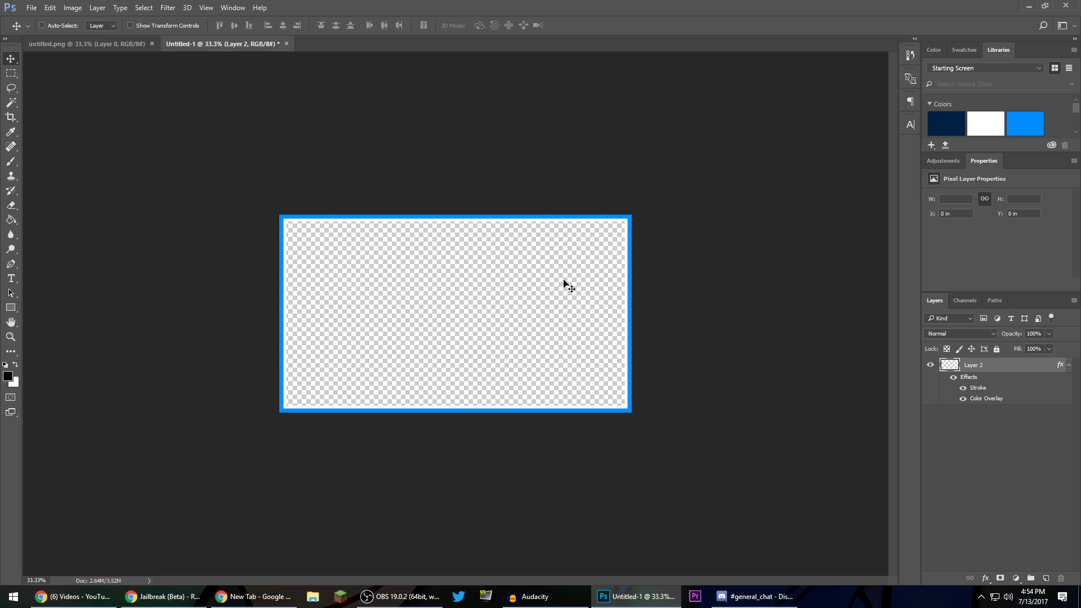
pyautogui.hotkey('ctrl', '+')
pyautogui.hotkey('ctrl', '+')
pyautogui.hotkey('ctrl', '+')
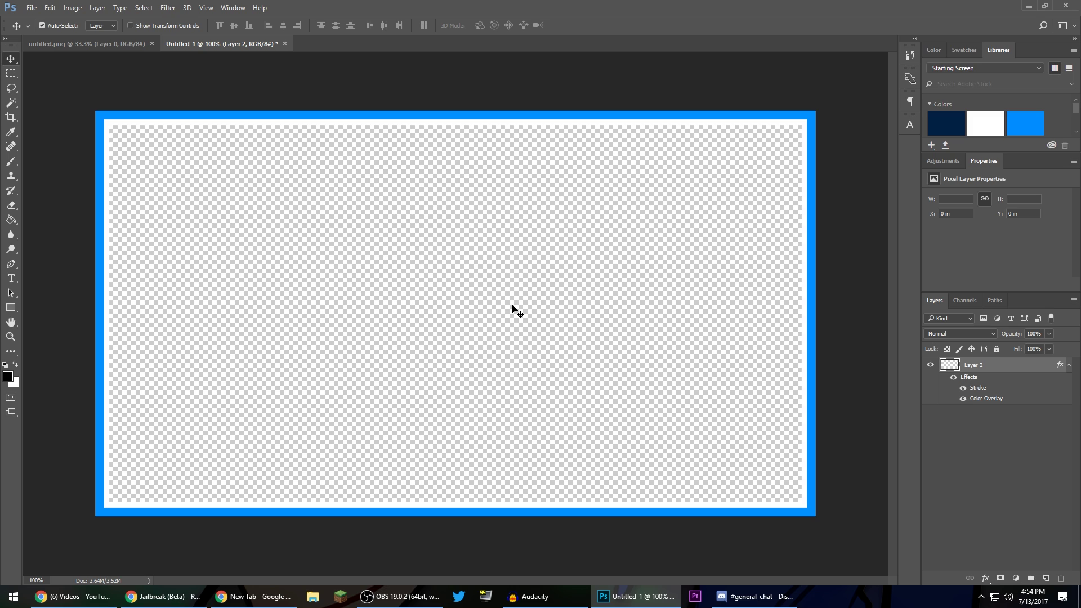
# - Switch to the Roblox page in Chrome, launch Jailbreak (Beta), and join the Police team
pyautogui.click(185, 594)
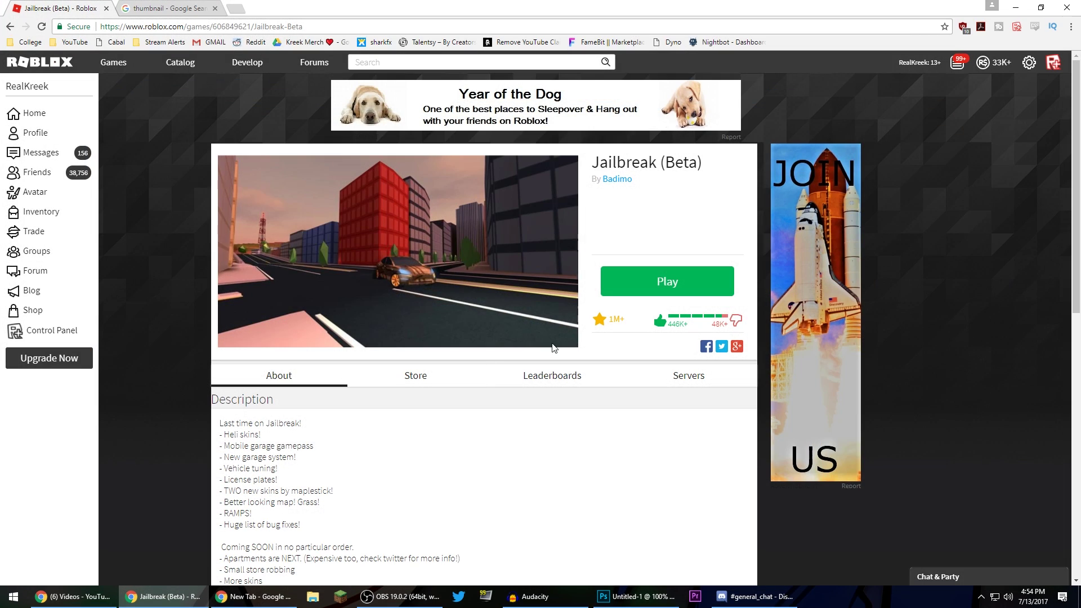
pyautogui.click(670, 272)
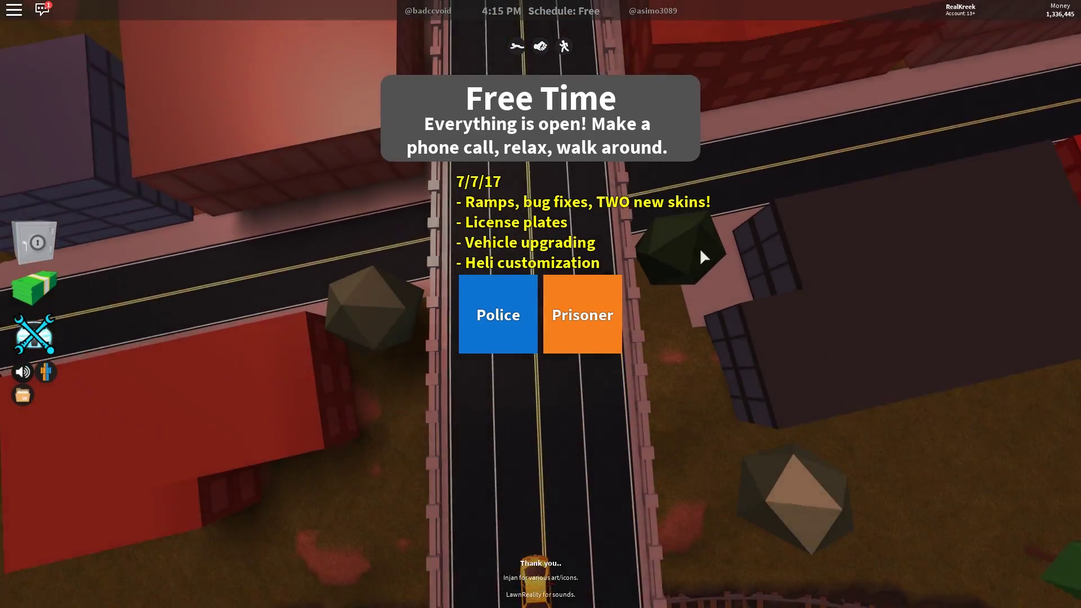
pyautogui.click(573, 332)
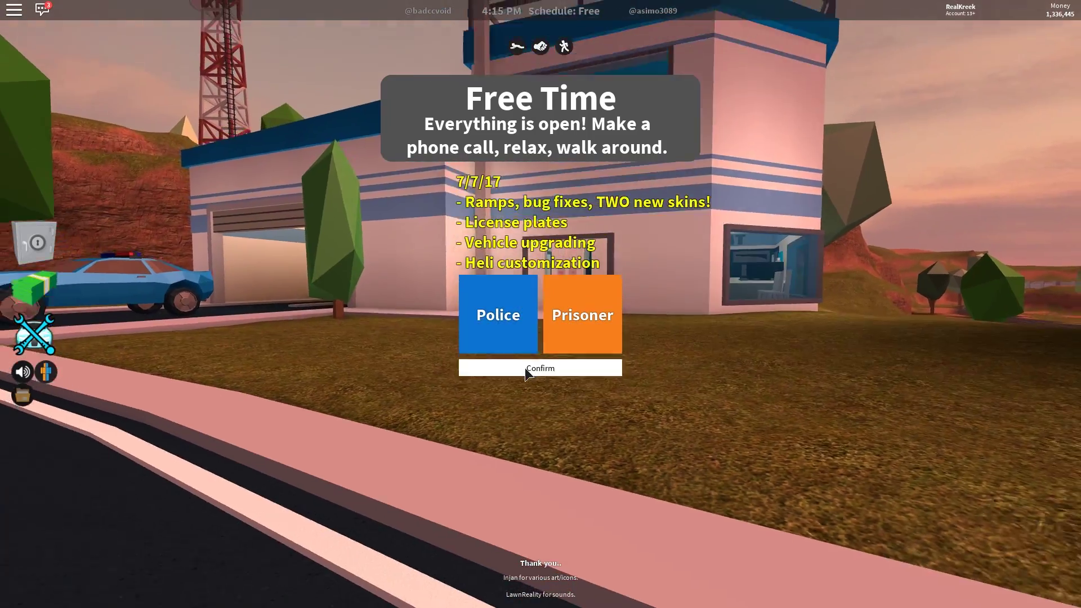
pyautogui.click(528, 369)
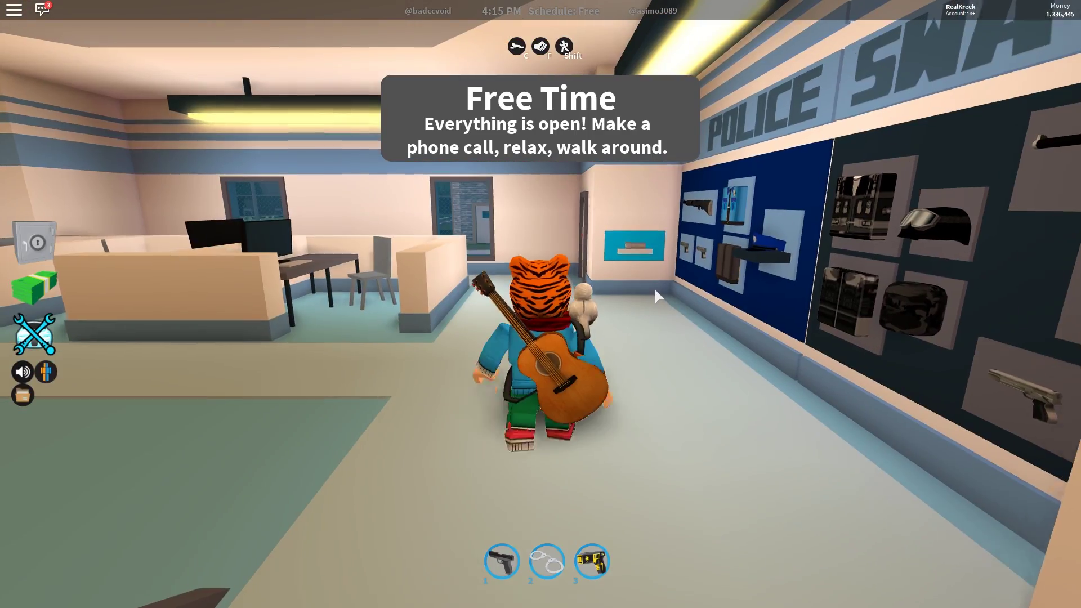
# - Walk the character in first-person view from the police station past the visitors building into the main building's cafeteria
pyautogui.press('w')
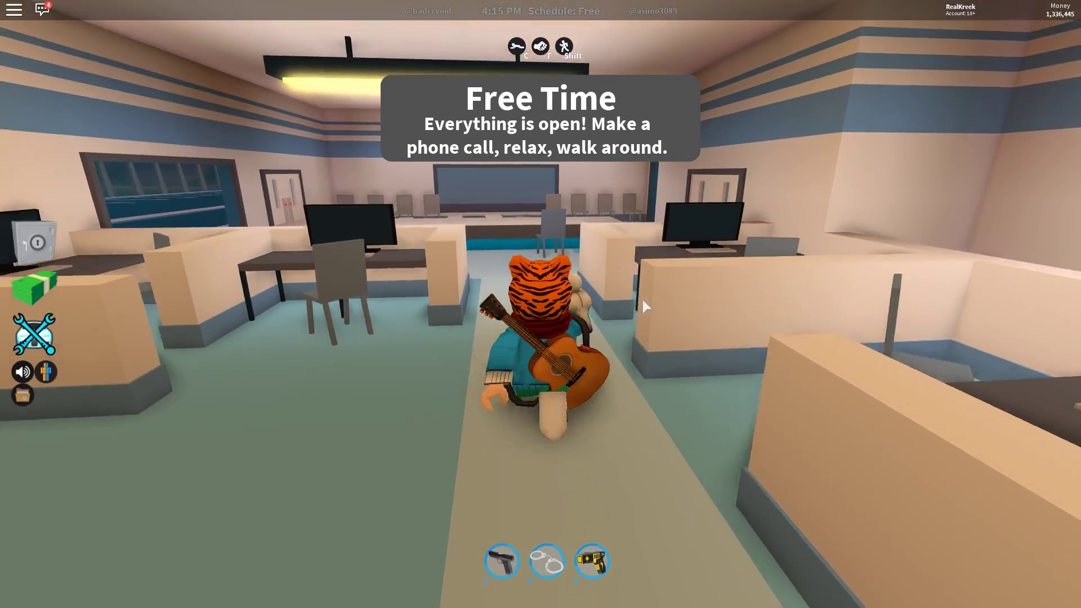
pyautogui.scroll(5, 642, 294)
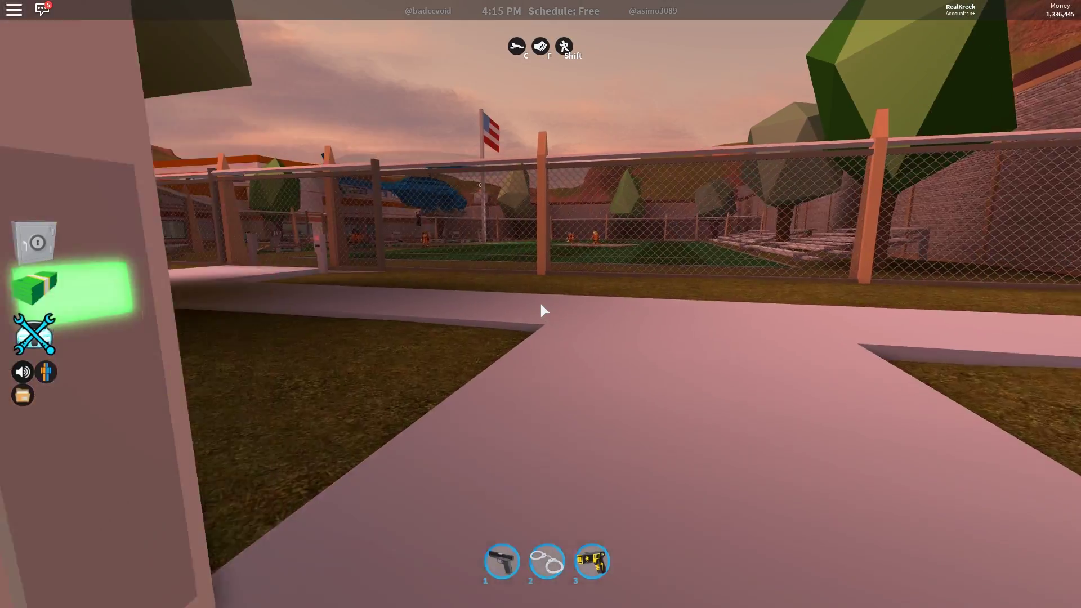
pyautogui.press('w')
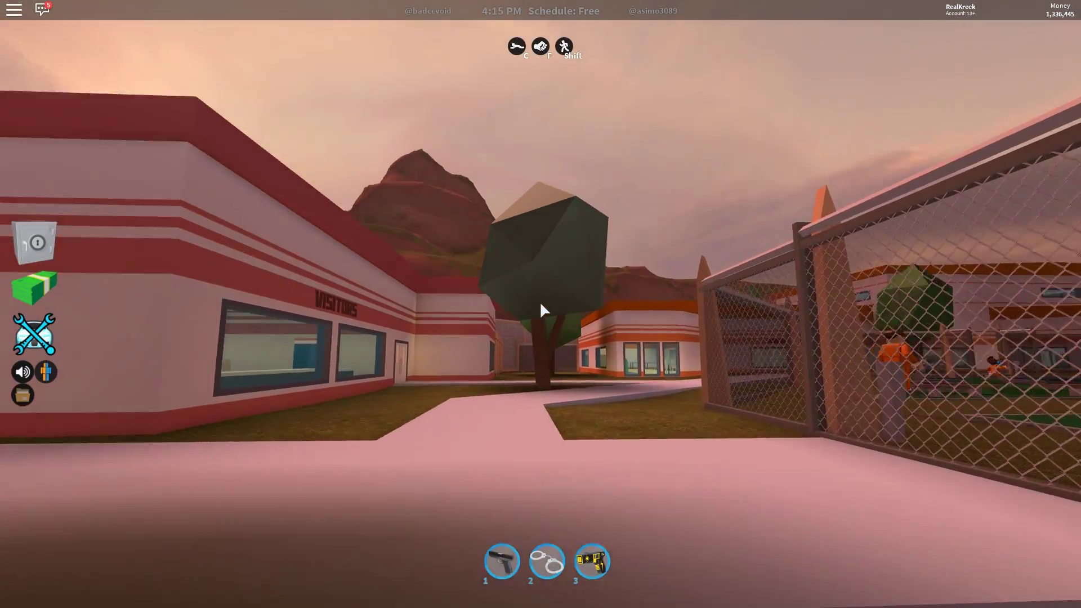
pyautogui.press('w')
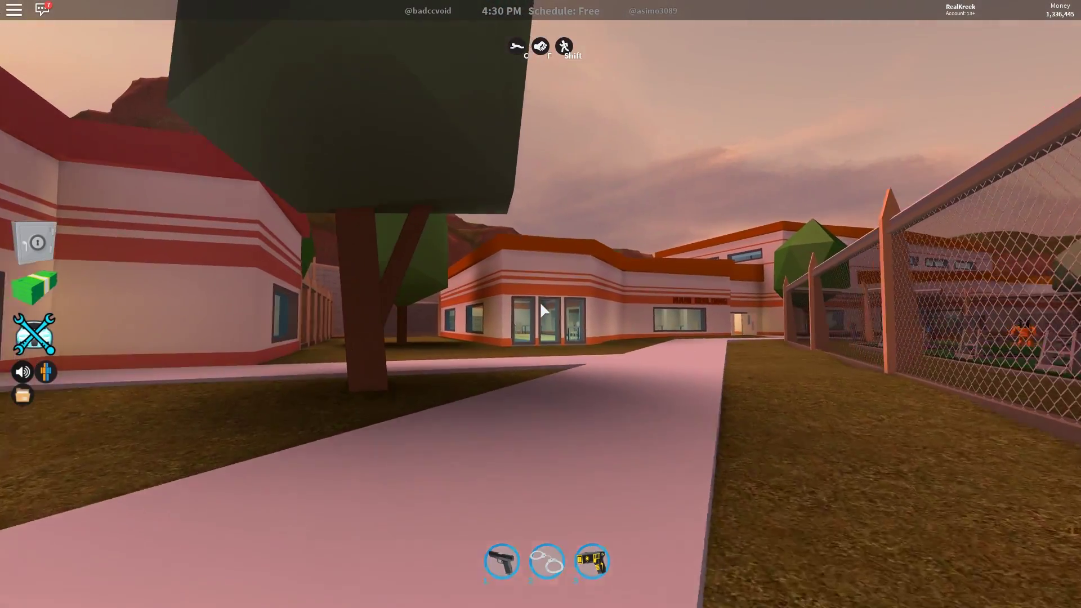
pyautogui.press('w')
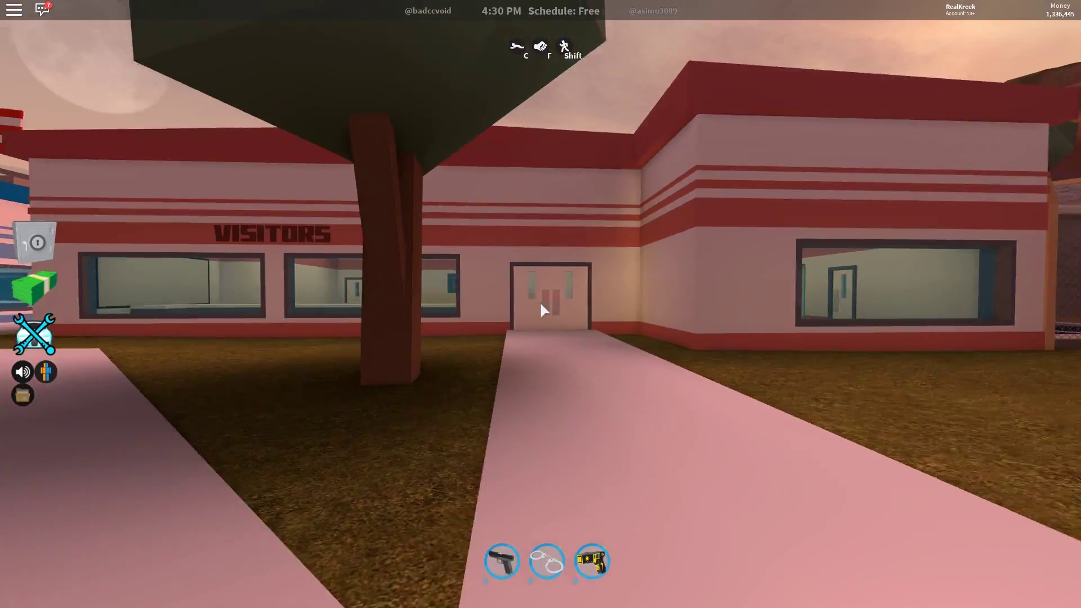
pyautogui.press('w')
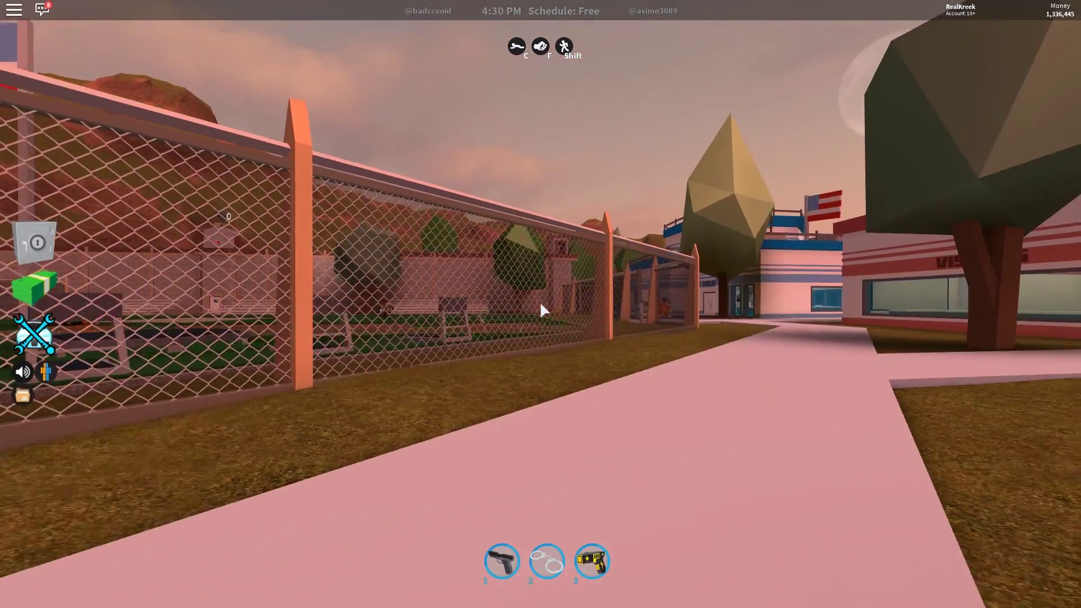
pyautogui.press('w')
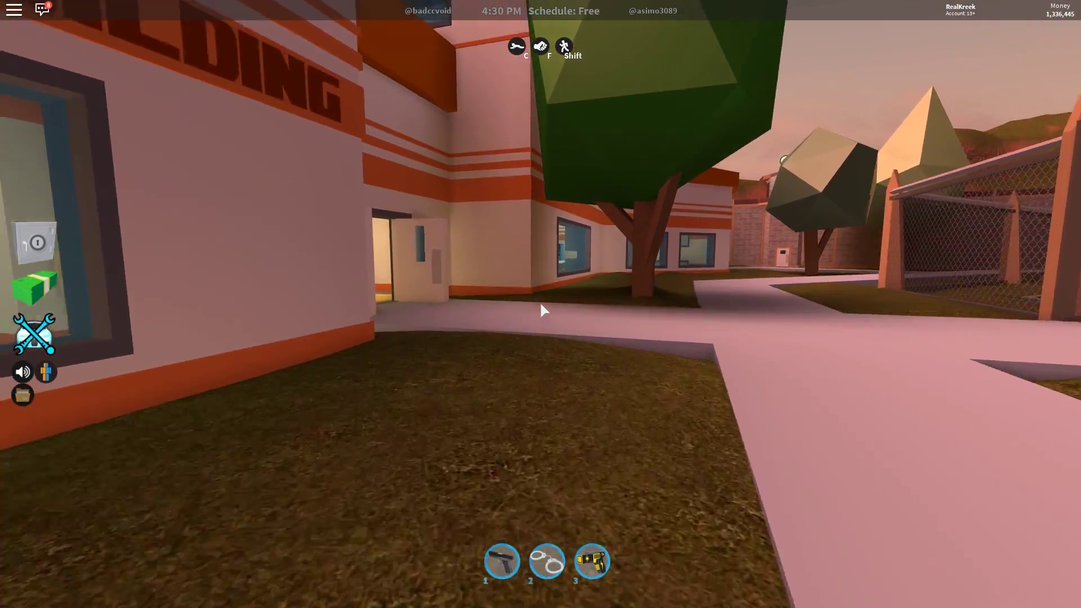
pyautogui.press('w')
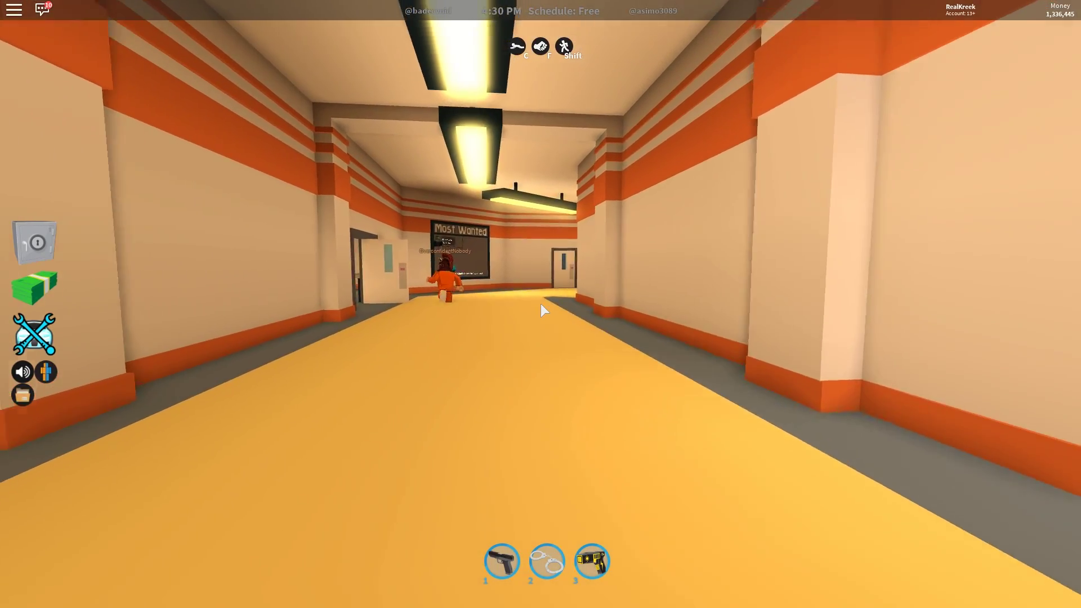
pyautogui.press('w')
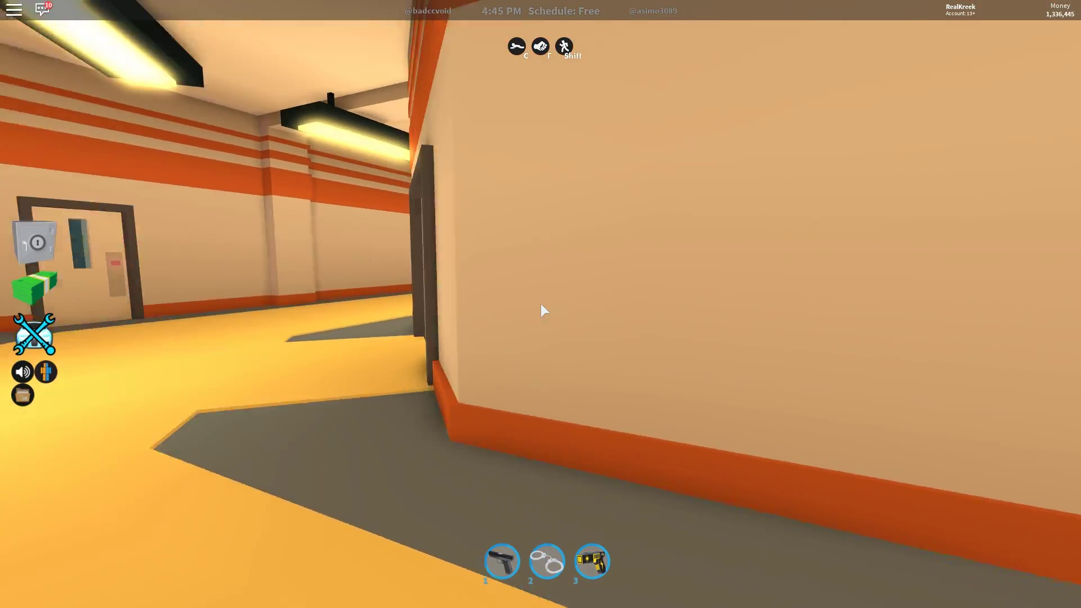
pyautogui.press('w')
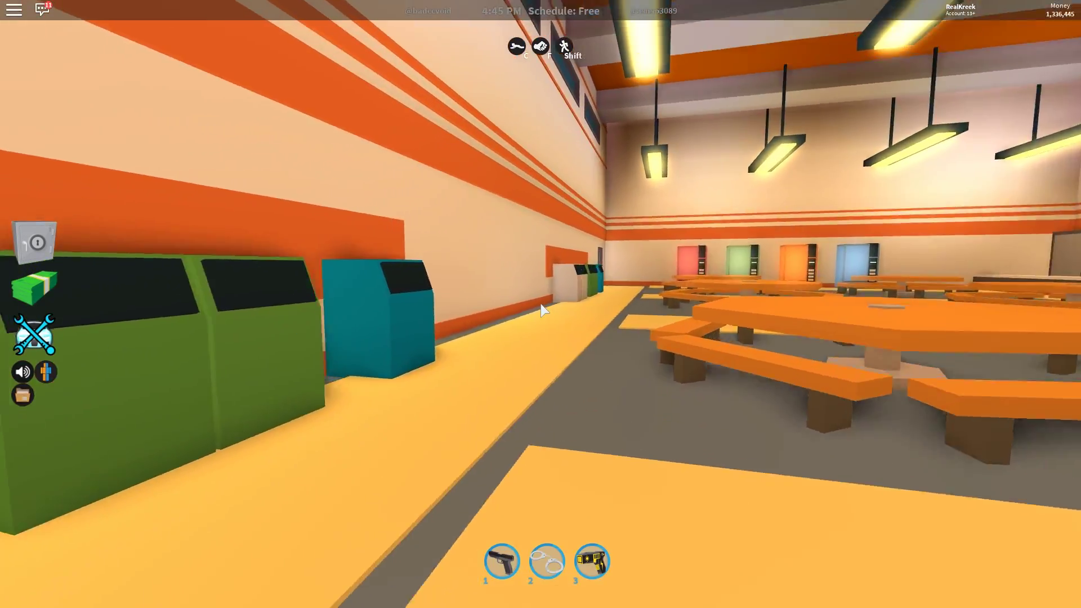
# - Frame the row of bins along the cafeteria wall in first-person view and capture a screenshot of it
pyautogui.scroll(-1, 541, 304)
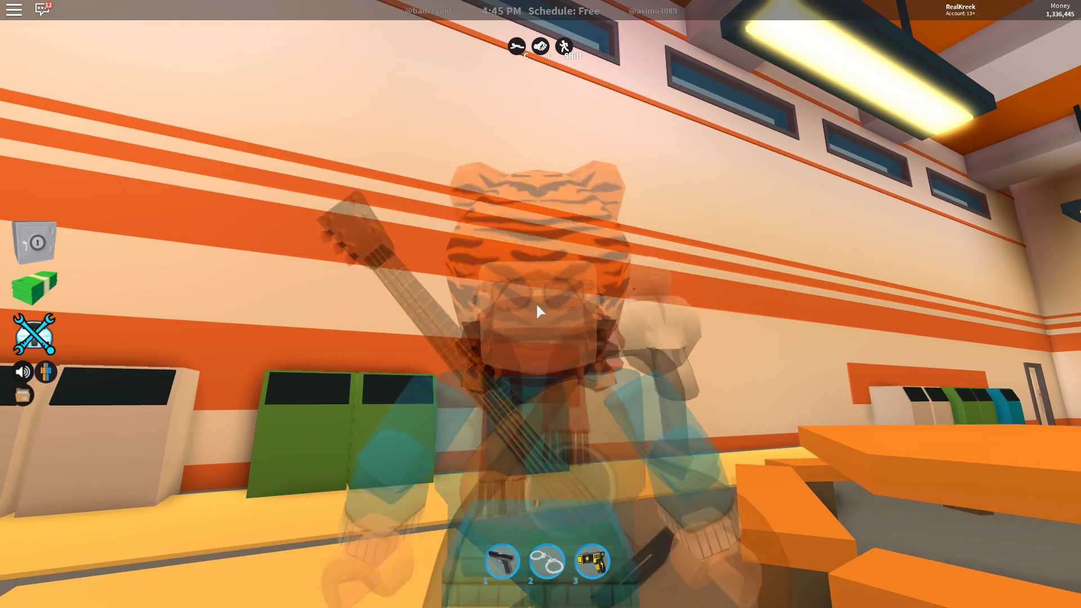
pyautogui.scroll(1, 537, 304)
pyautogui.scroll(-3, 541, 304)
pyautogui.press('d')
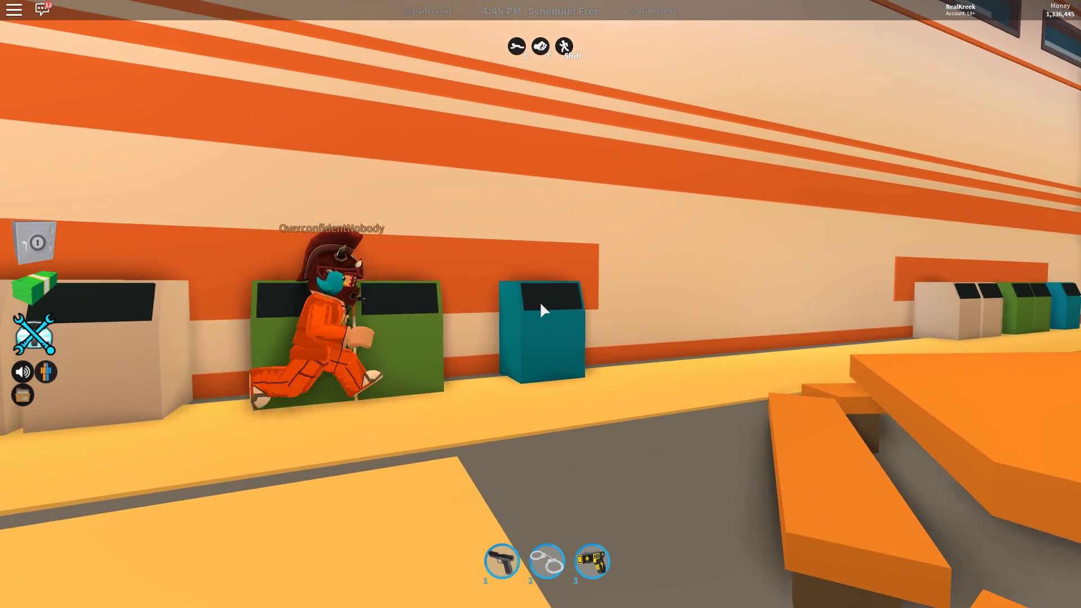
pyautogui.scroll(-1, 541, 305)
pyautogui.scroll(1, 541, 305)
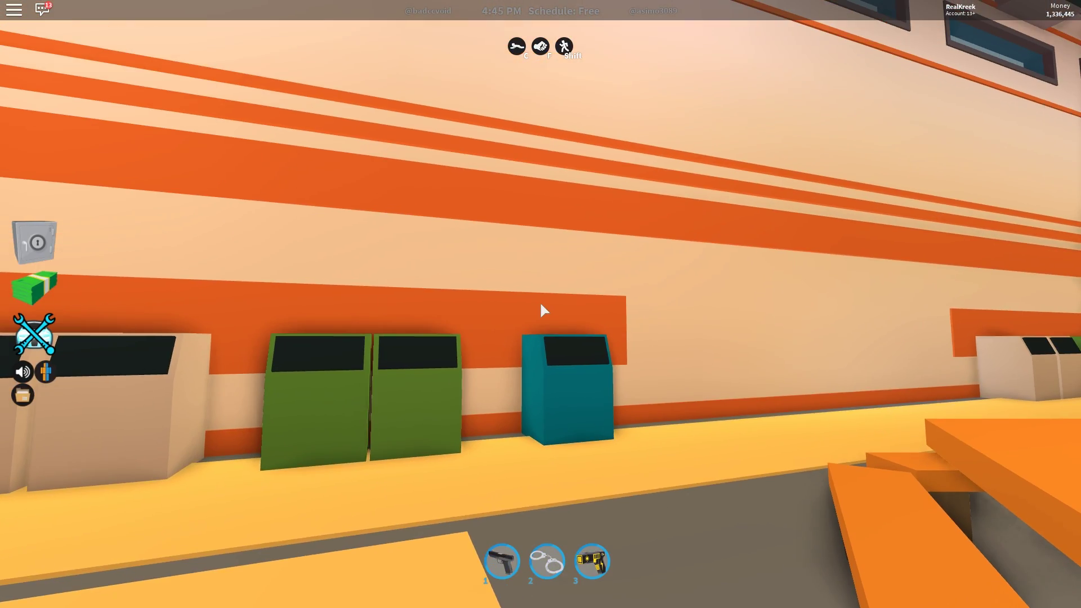
pyautogui.press('a')
pyautogui.press('d')
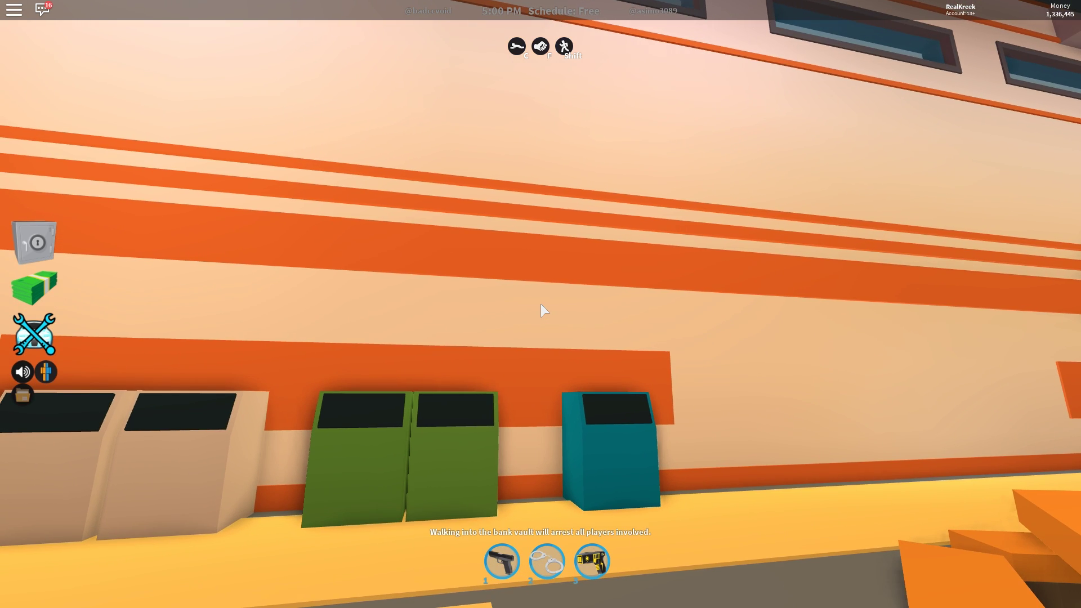
pyautogui.press('s')
pyautogui.press('s')
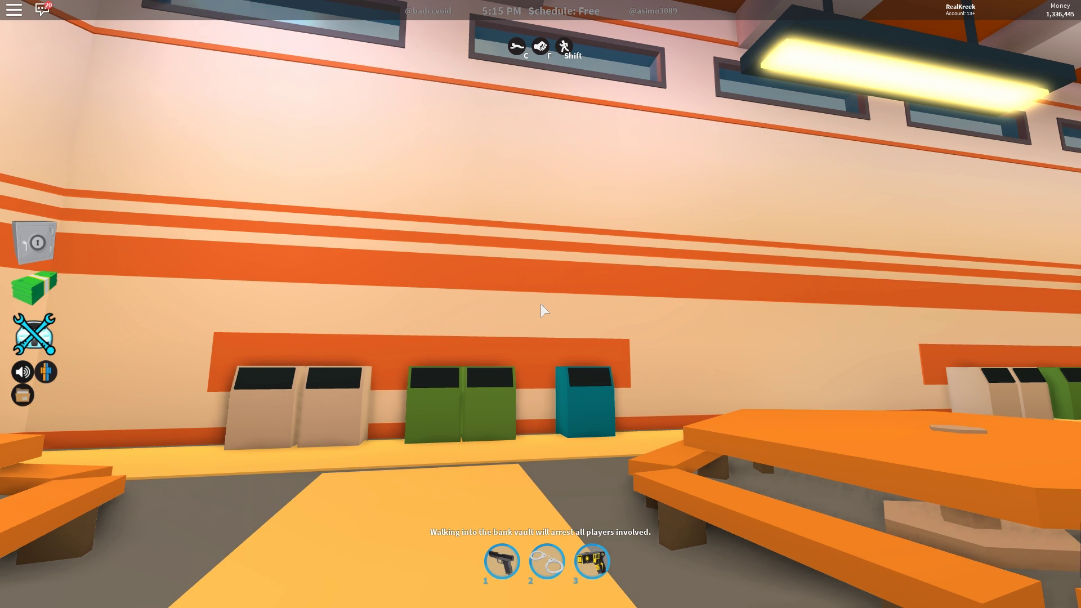
pyautogui.press('Print')
# - Switch to Photoshop and paste the game screenshot into the thumbnail document as a new layer
pyautogui.press('Escape')
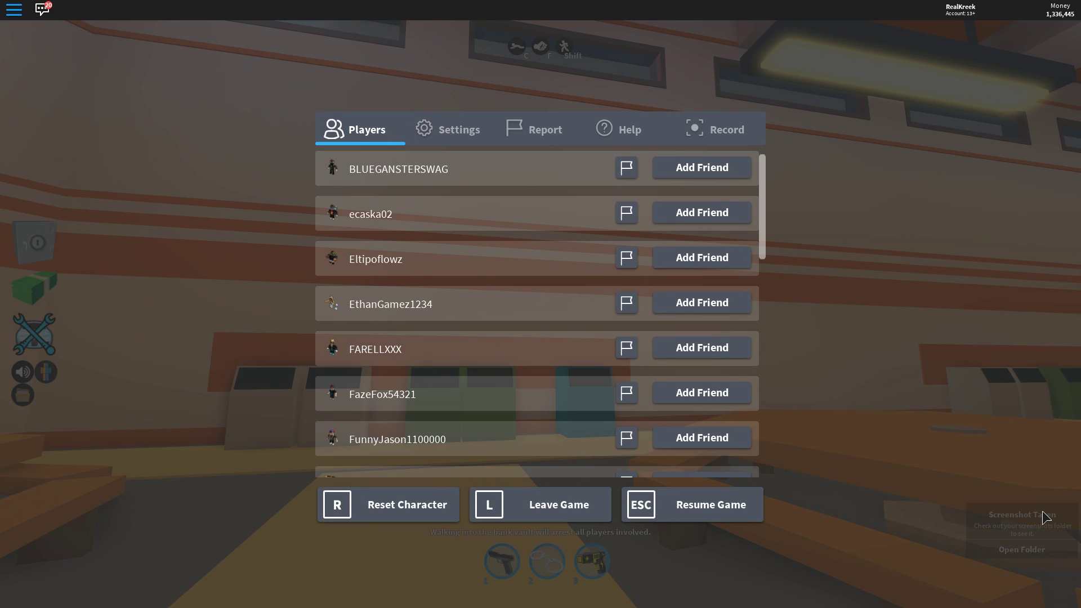
pyautogui.hotkey('alt', 'Tab')
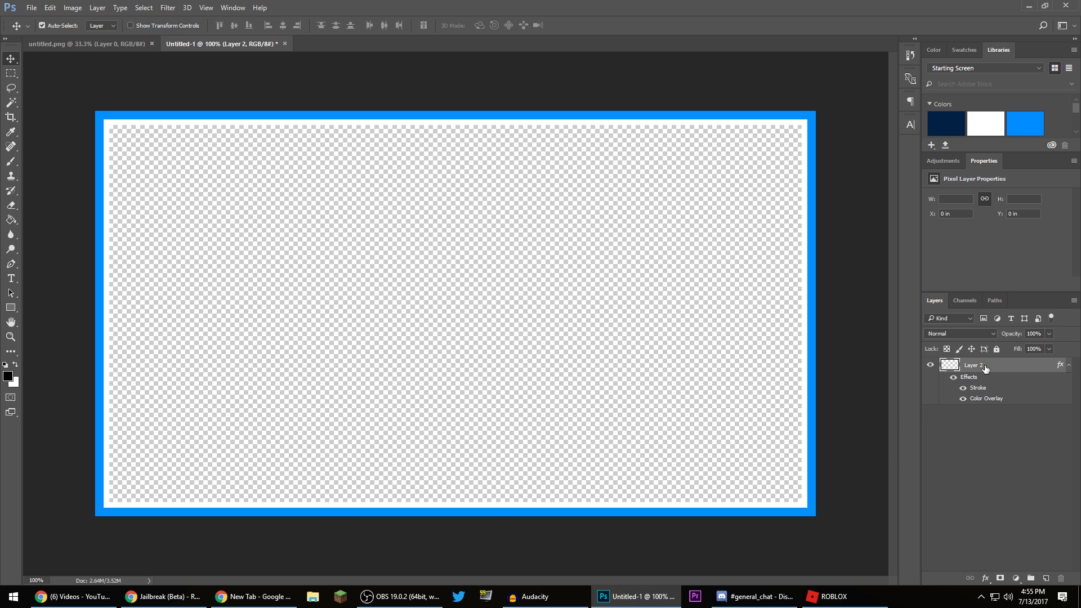
pyautogui.hotkey('ctrl', 'v')
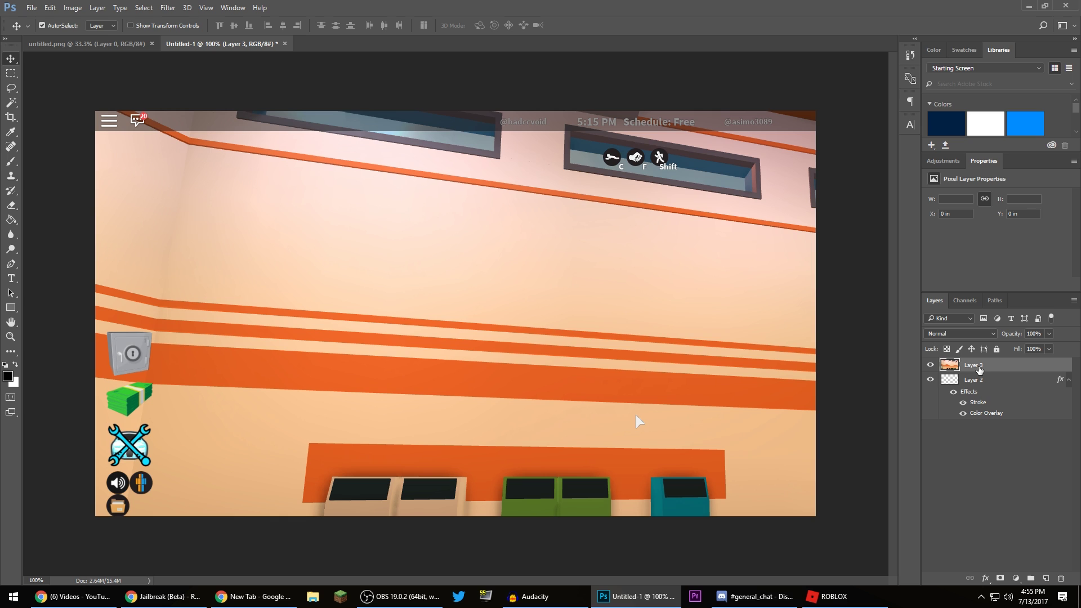
# - Switch to Roblox and leave the Jailbreak game
pyautogui.click(828, 596)
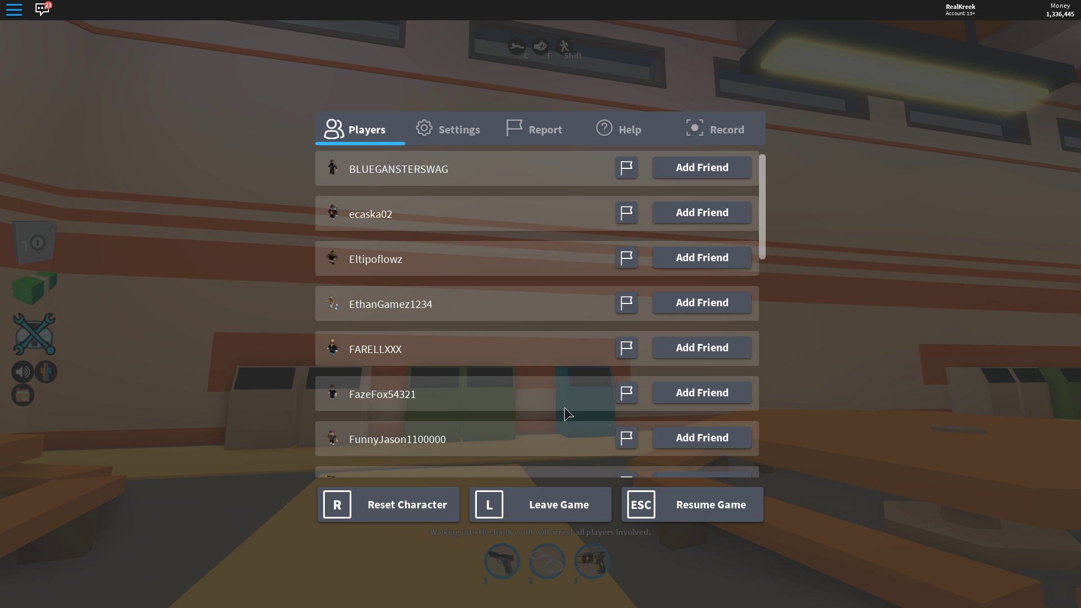
pyautogui.click(532, 495)
pyautogui.click(512, 273)
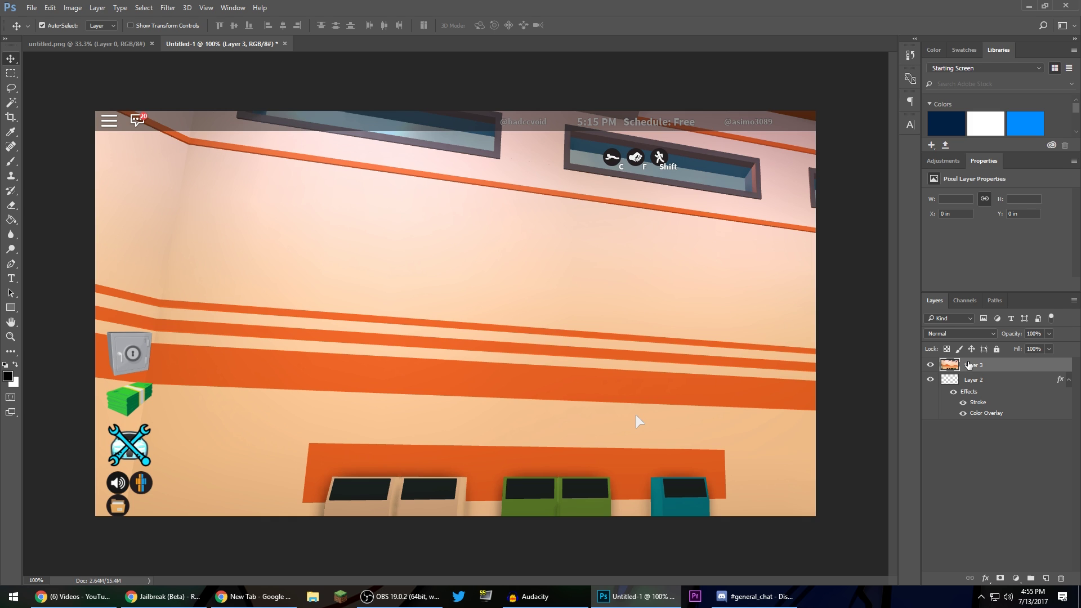
# - Place the screenshot layer beneath the border layer and shift the image up and left until the bins and table show inside the border
pyautogui.moveTo(470, 254); pyautogui.dragTo(419, 236)
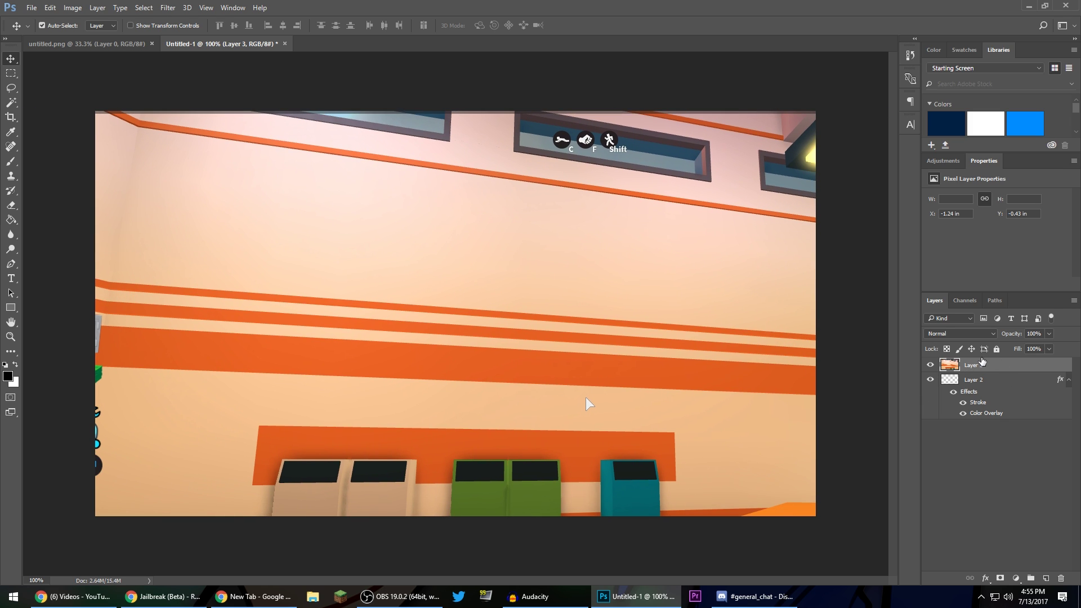
pyautogui.moveTo(982, 361); pyautogui.dragTo(958, 434)
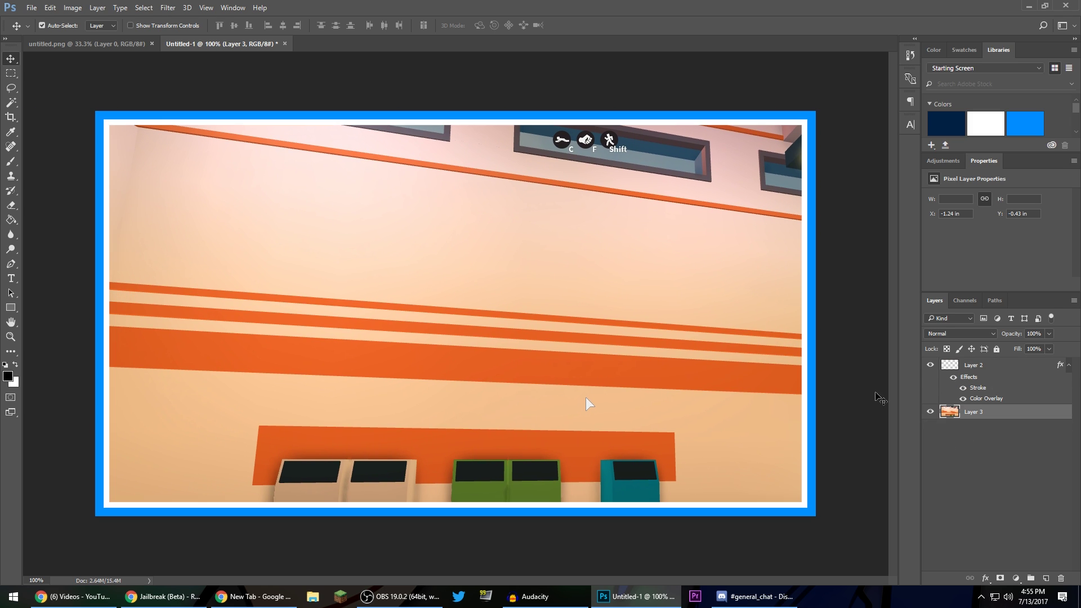
pyautogui.hotkey('ctrl', 't')
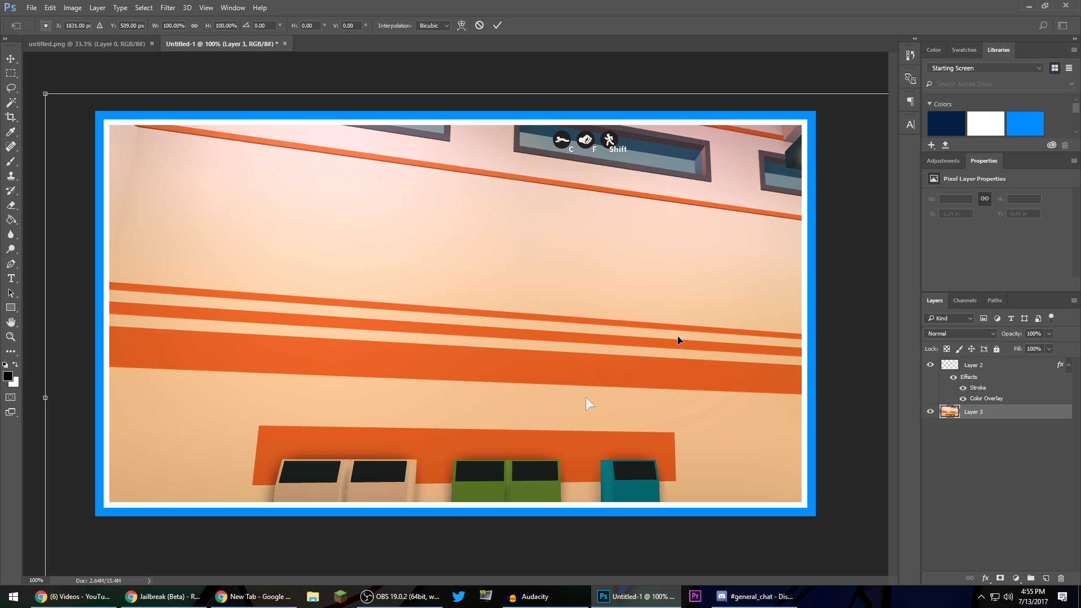
pyautogui.moveTo(679, 341); pyautogui.dragTo(556, 227)
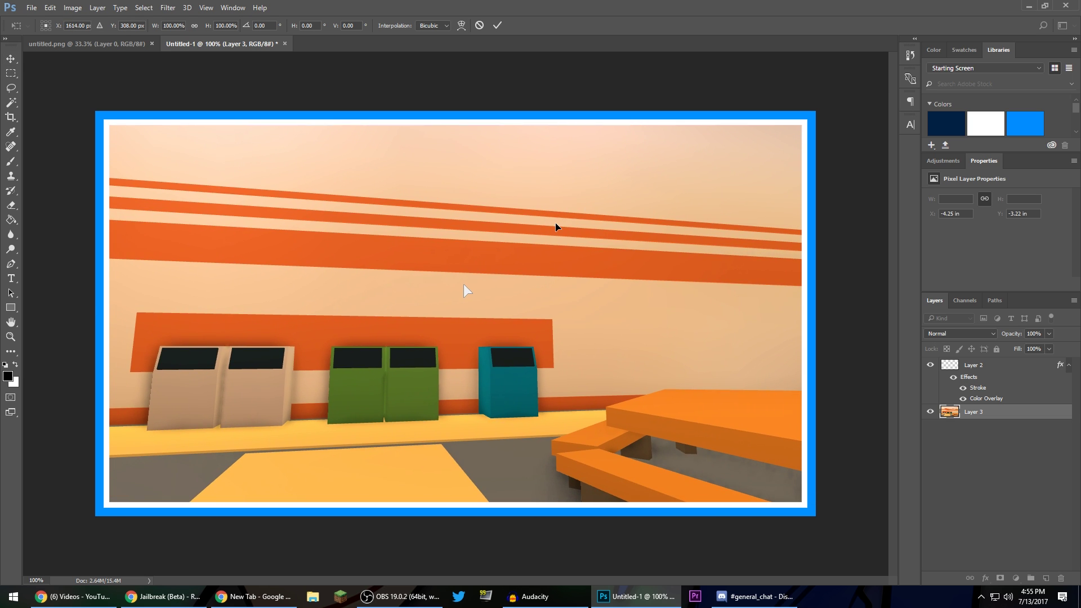
# - Scale the screenshot to about 99.9% from its upper-left corner and apply the transform
pyautogui.hotkey('ctrl', '-')
pyautogui.hotkey('ctrl', '-')
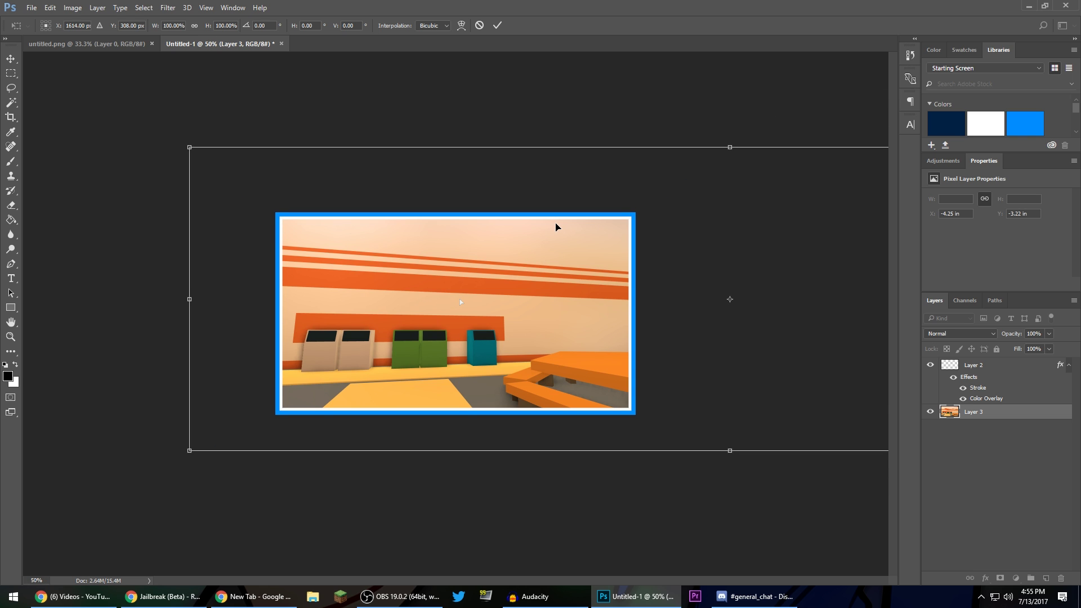
pyautogui.hotkey('ctrl', '-')
pyautogui.hotkey('ctrl', '-')
pyautogui.hotkey('ctrl', '+')
pyautogui.hotkey('ctrl', '+')
pyautogui.hotkey('ctrl', '+')
pyautogui.hotkey('ctrl', '-')
pyautogui.hotkey('ctrl', '-')
pyautogui.hotkey('ctrl', '-')
pyautogui.hotkey('ctrl', '+')
pyautogui.hotkey('ctrl', '+')
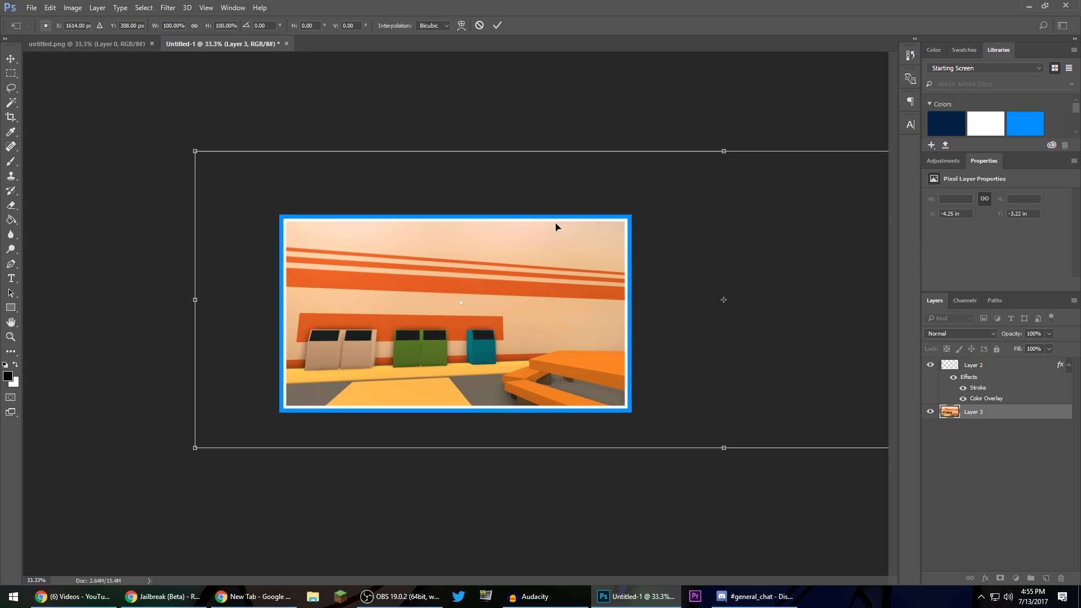
pyautogui.hotkey('ctrl', '-')
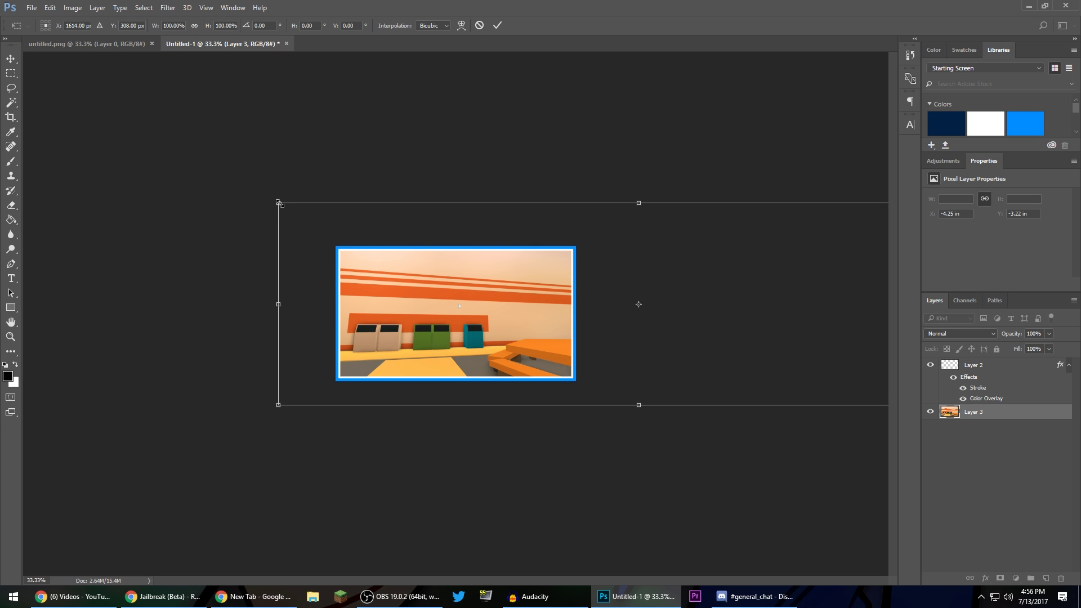
pyautogui.moveTo(279, 203)
pyautogui.mouseDown()
pyautogui.moveTo(258, 193)
pyautogui.moveTo(279, 204)
pyautogui.mouseUp()
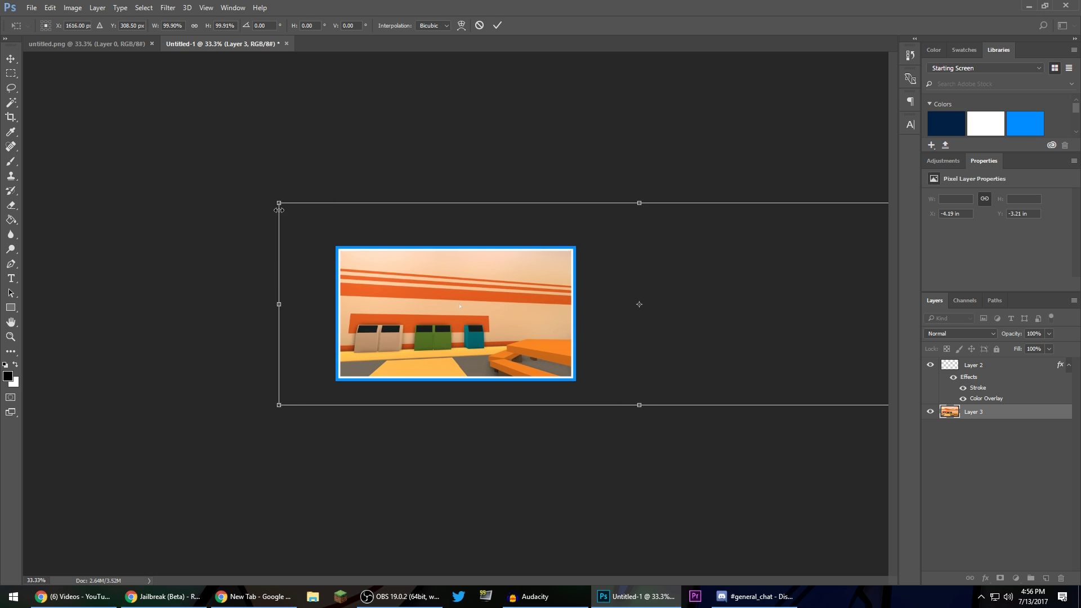
pyautogui.press('Return')
# - Enlarge the screenshot to about 178%, position it so the row of bins fills the bordered frame, and apply the transform
pyautogui.hotkey('ctrl', 't')
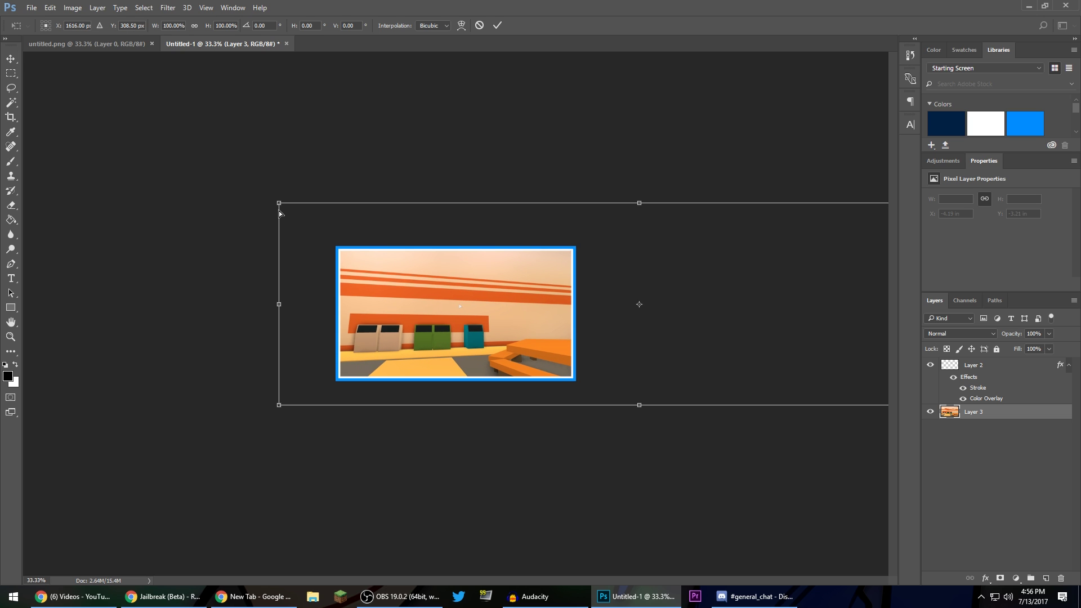
pyautogui.moveTo(398, 276); pyautogui.dragTo(457, 314)
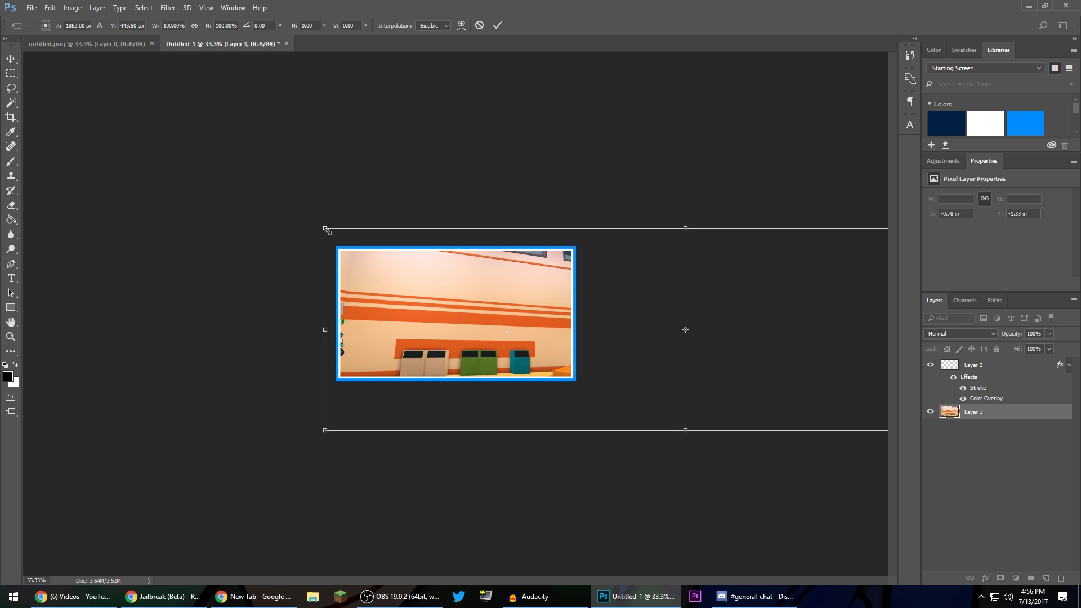
pyautogui.moveTo(329, 233); pyautogui.dragTo(1, 85)
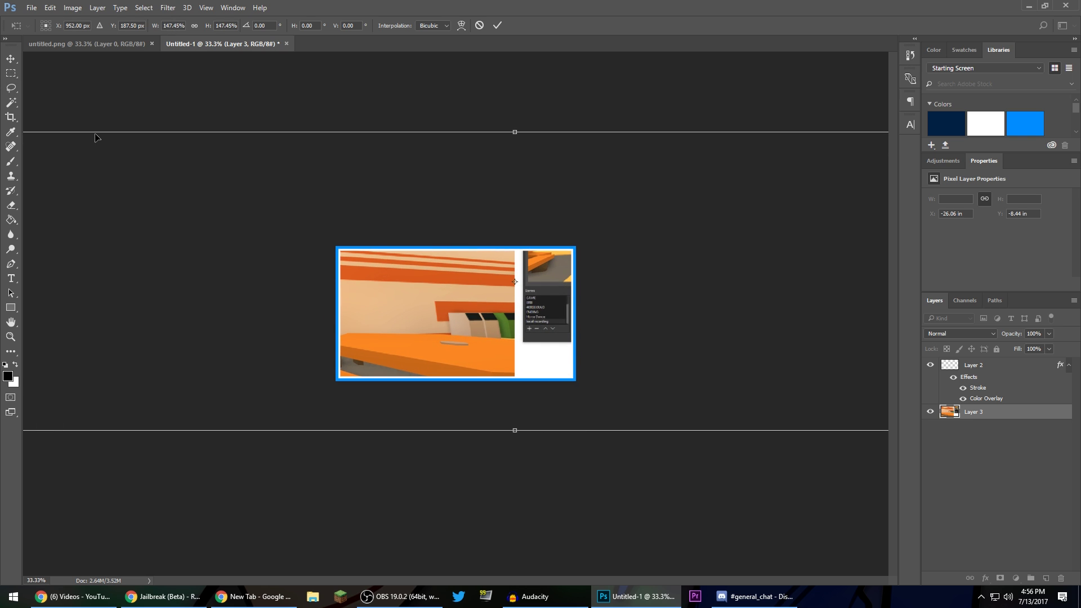
pyautogui.moveTo(244, 222); pyautogui.dragTo(550, 254)
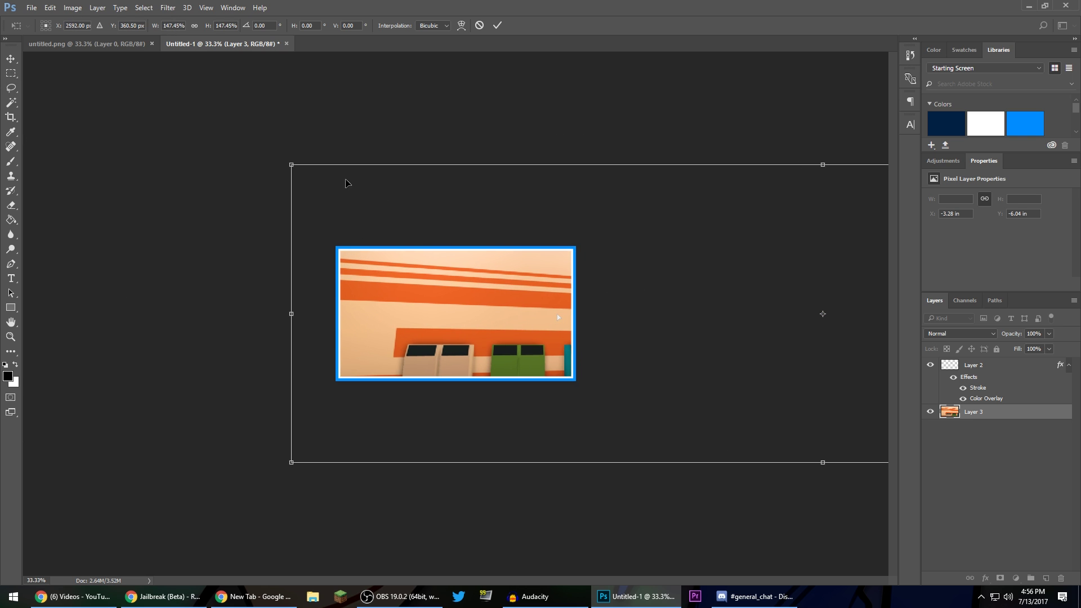
pyautogui.moveTo(293, 166); pyautogui.dragTo(72, 70)
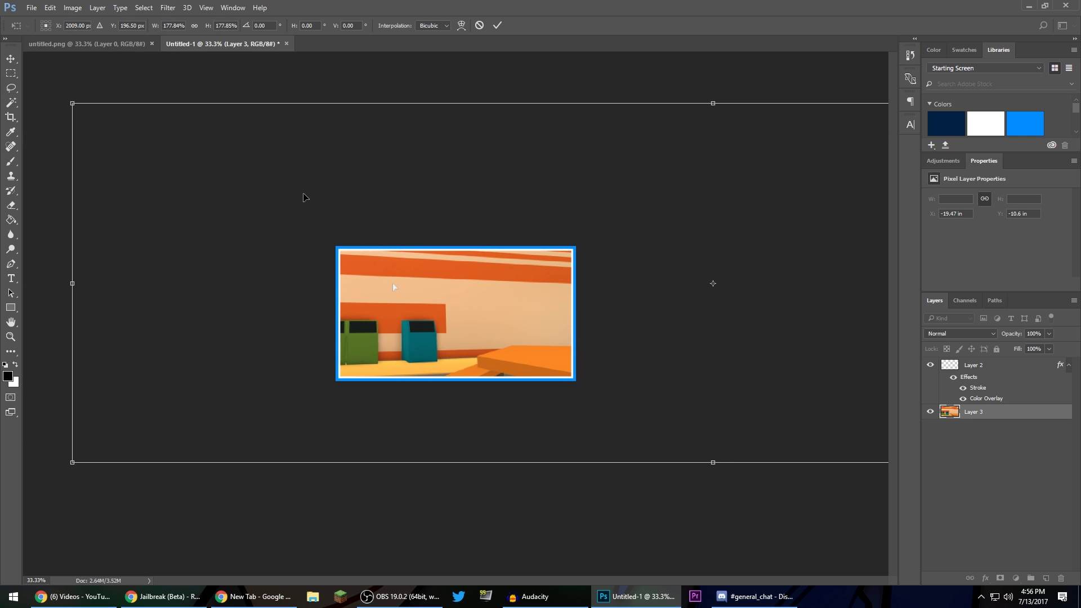
pyautogui.moveTo(410, 237); pyautogui.dragTo(530, 232)
pyautogui.press('Return')
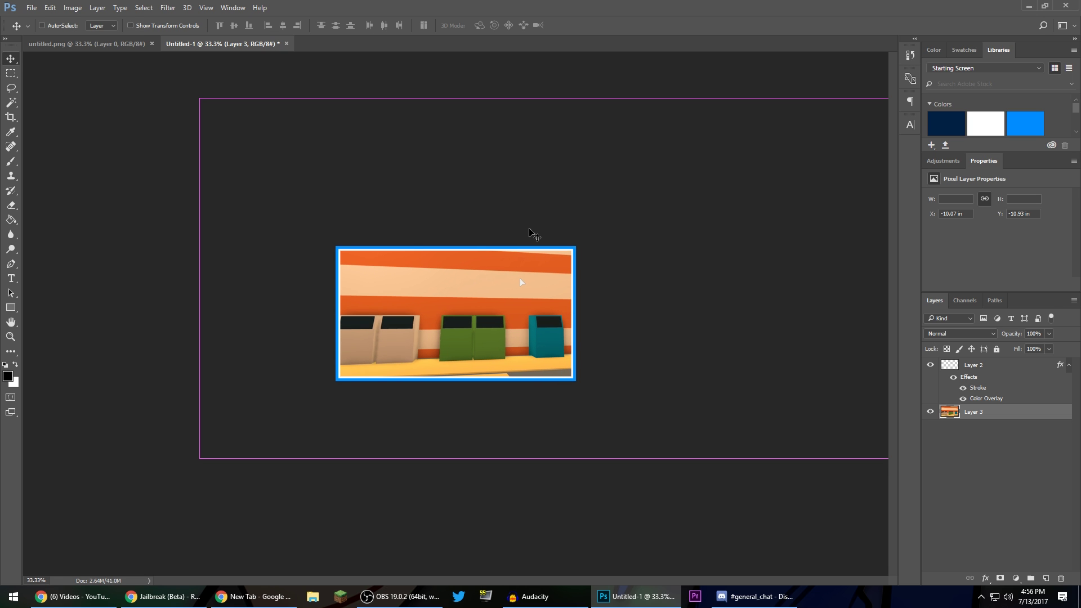
# - Try a Gaussian Blur with a radius of 7 pixels on the screenshot layer, and undo it
pyautogui.hotkey('ctrl', '+')
pyautogui.hotkey('ctrl', '+')
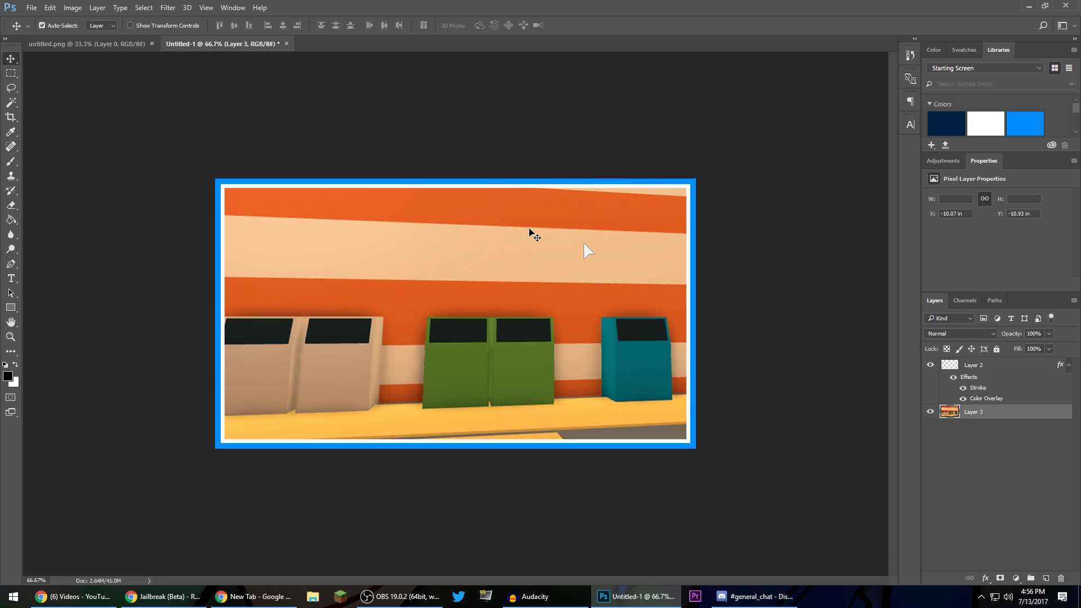
pyautogui.click(176, 10)
pyautogui.moveTo(217, 136)
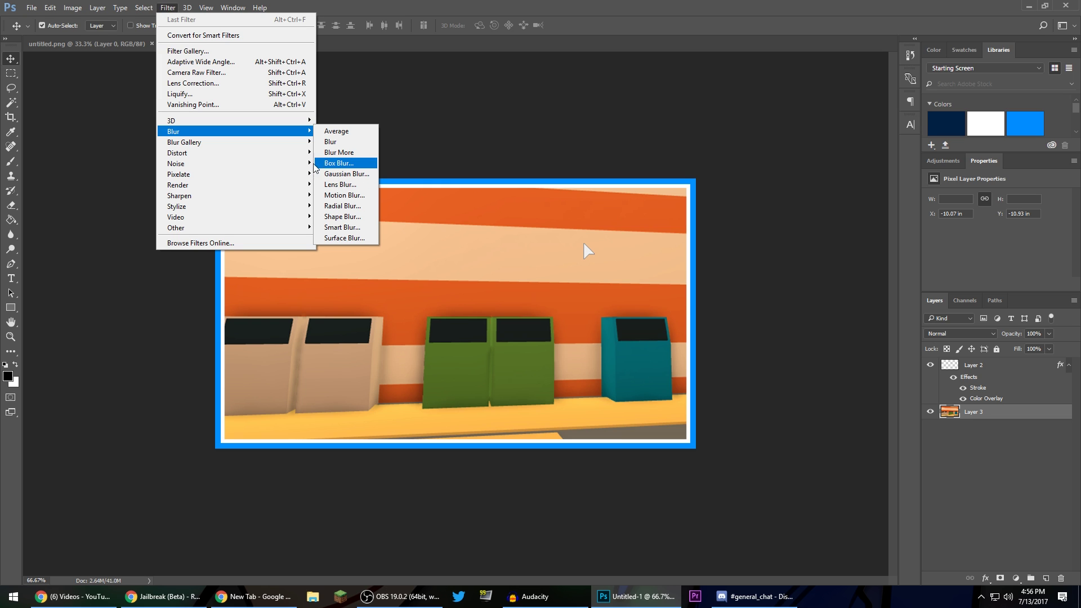
pyautogui.click(347, 173)
pyautogui.click(662, 294)
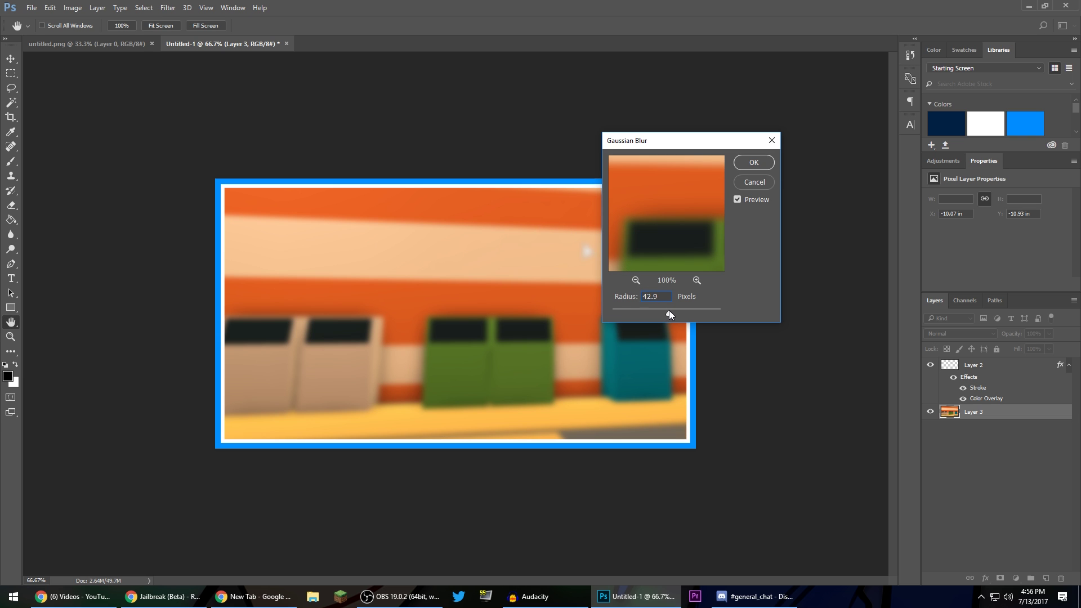
pyautogui.moveTo(669, 313); pyautogui.dragTo(683, 313)
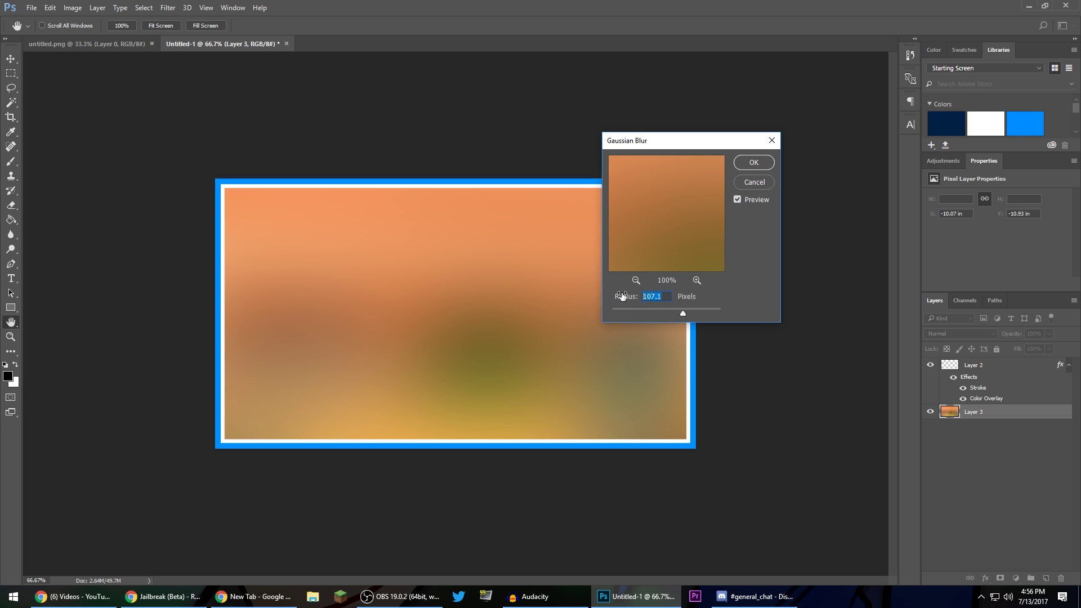
pyautogui.write('7')
pyautogui.press('Return')
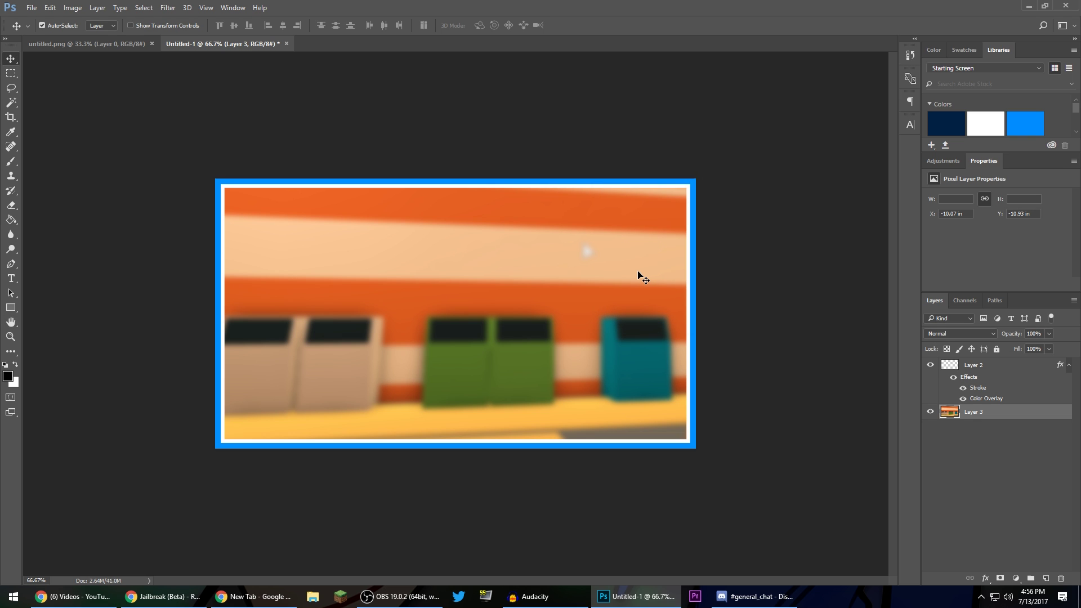
pyautogui.hotkey('ctrl', 'z')
# - Preview the Mosaic filter with a cell size of 15 on the screenshot layer, and cancel it
pyautogui.click(167, 7)
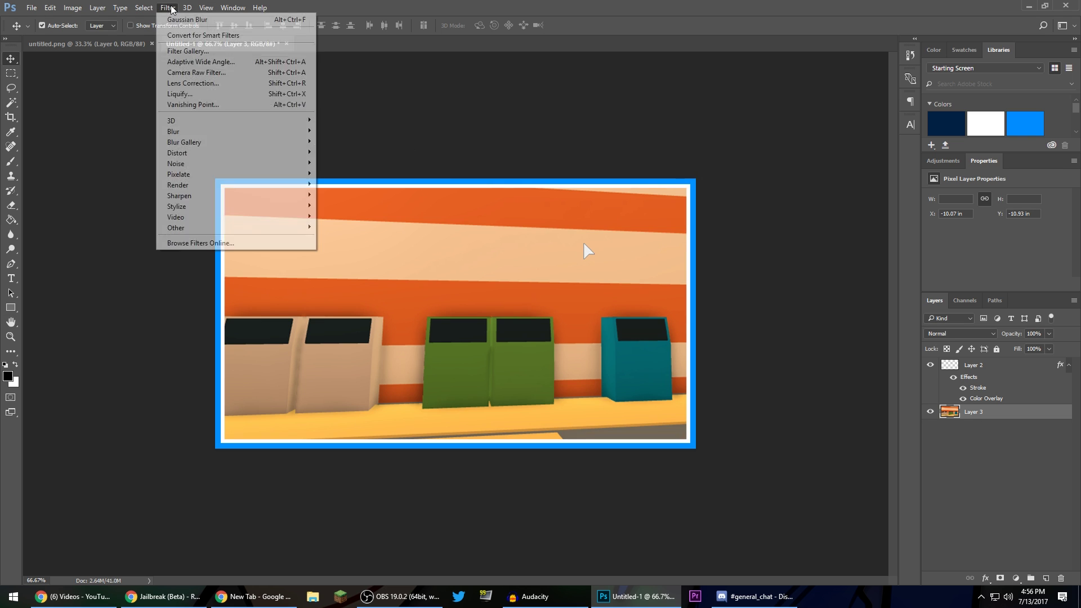
pyautogui.moveTo(222, 176)
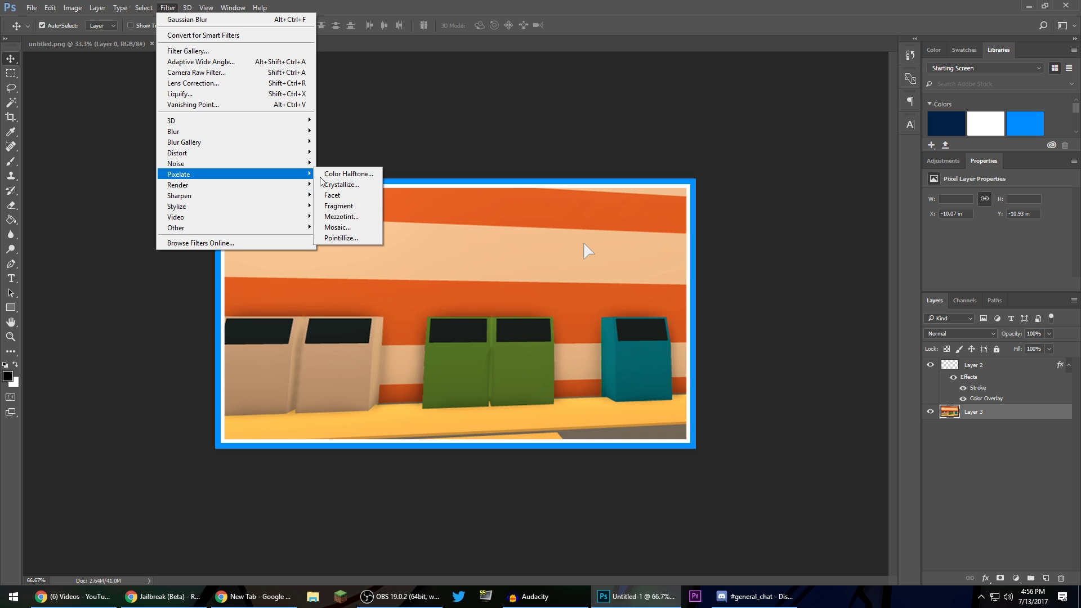
pyautogui.click(350, 232)
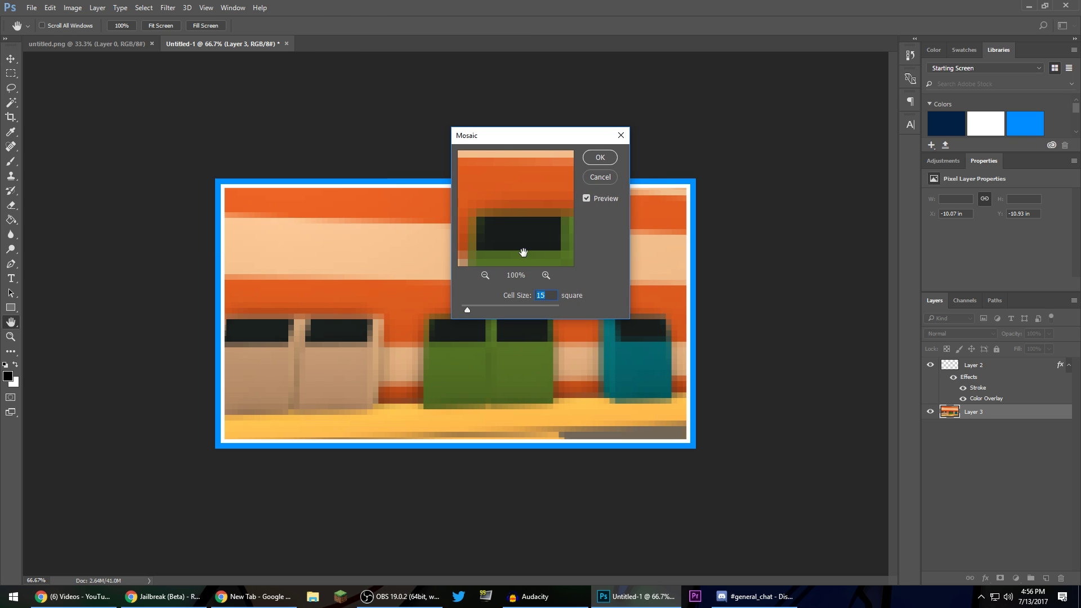
pyautogui.moveTo(497, 141); pyautogui.dragTo(690, 171)
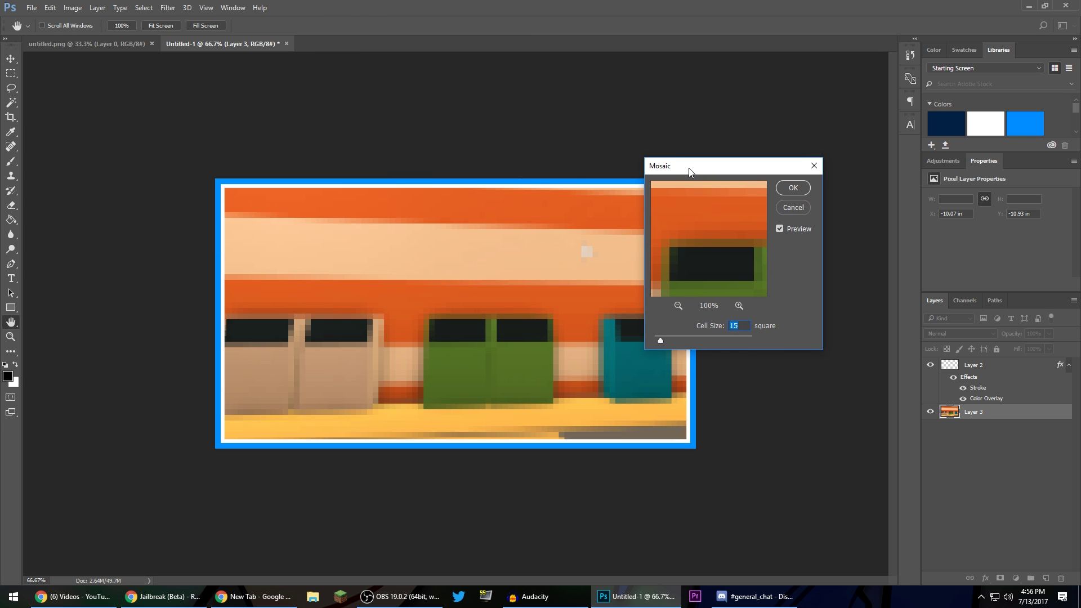
pyautogui.click(790, 208)
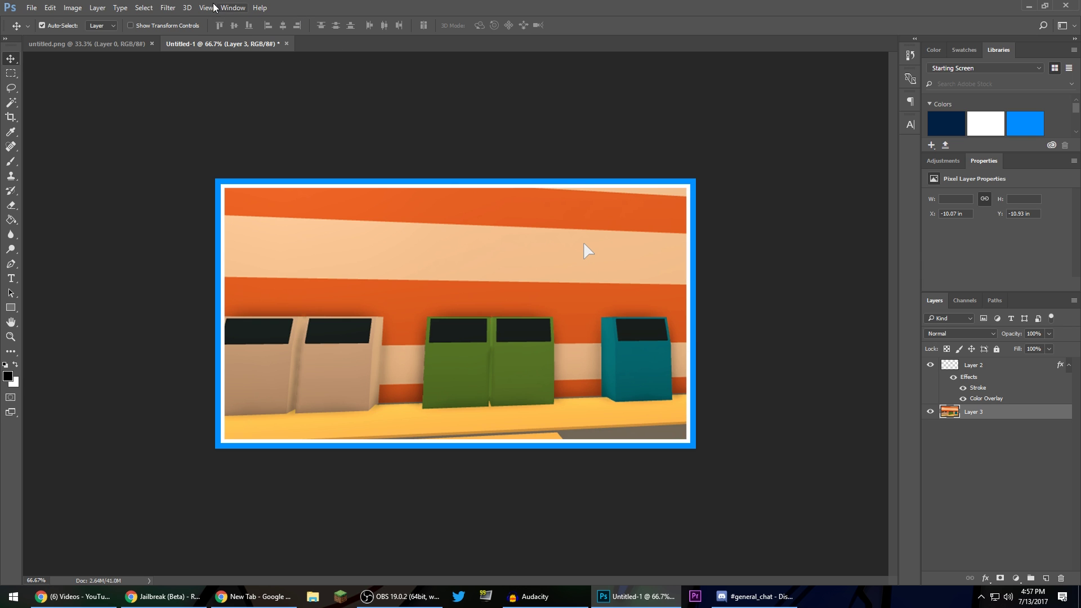
# - Apply a Gaussian Blur to the bin screenshot layer
pyautogui.click(168, 7)
pyautogui.moveTo(201, 132)
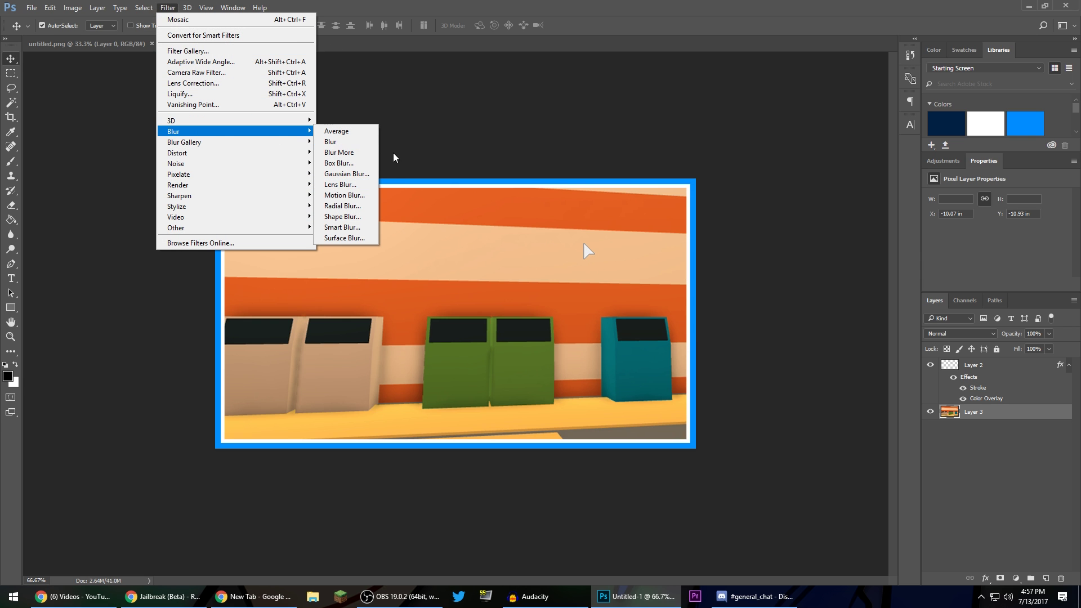
pyautogui.click(373, 175)
pyautogui.click(756, 162)
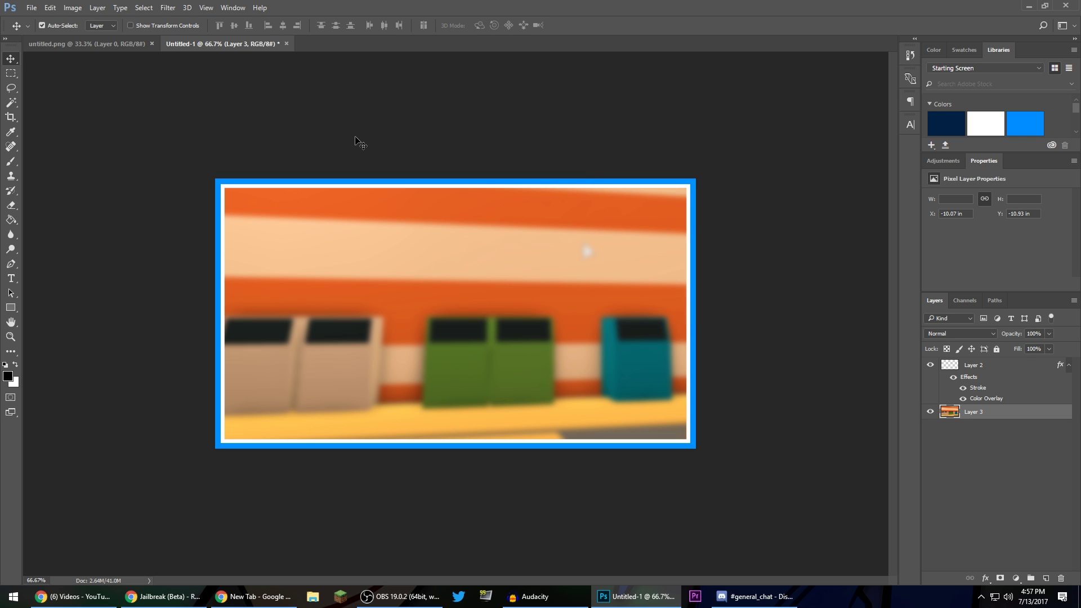
# - Copy the entire tiger-hat character image from untitled.png and paste it above the screenshot layer in Untitled-1
pyautogui.click(98, 47)
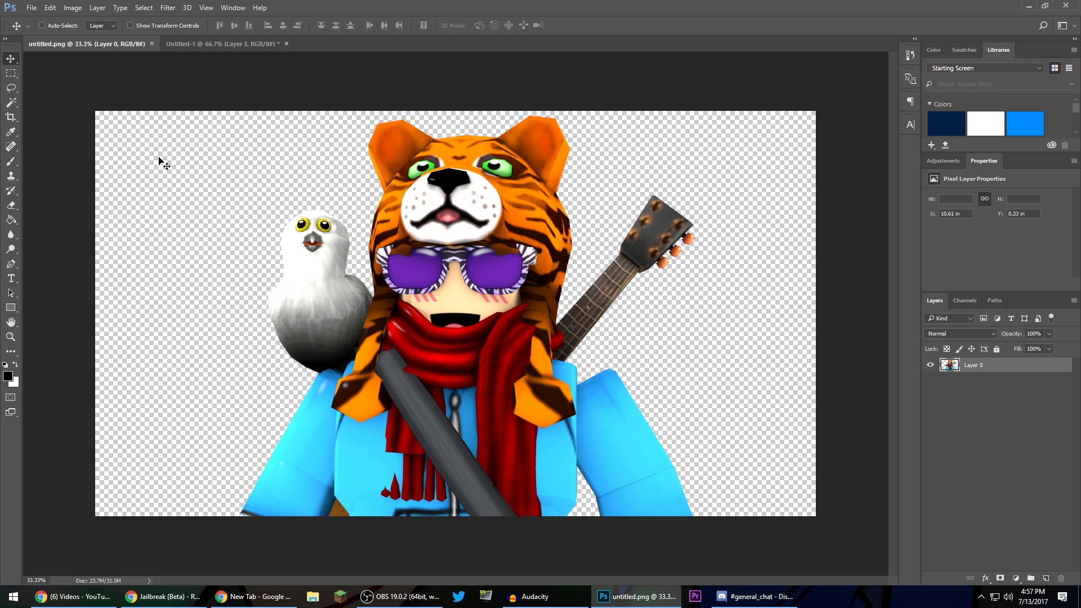
pyautogui.hotkey('ctrl', 'a')
pyautogui.click(213, 46)
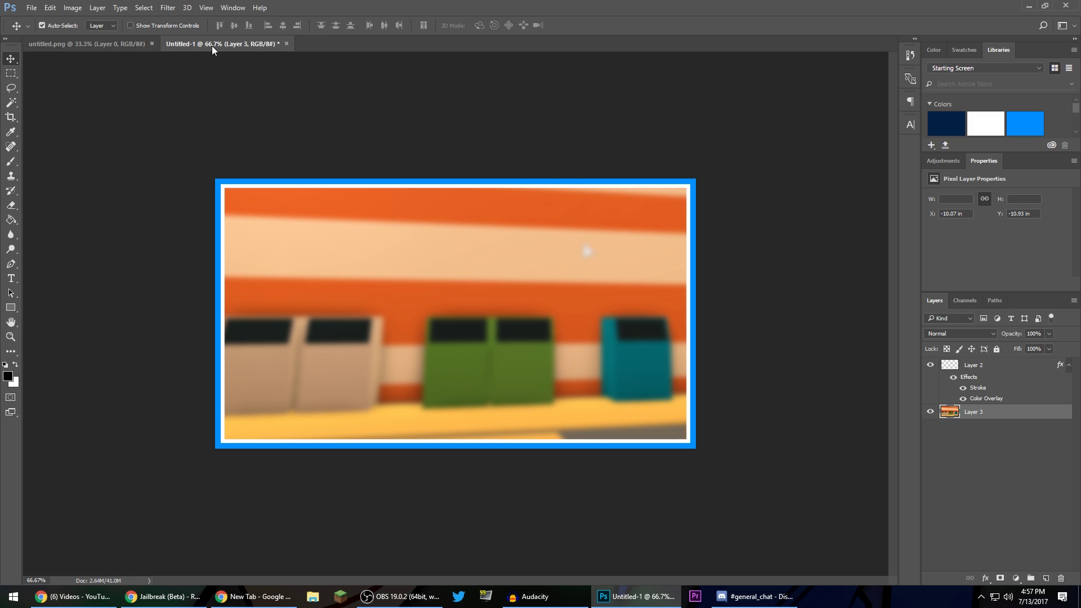
pyautogui.click(92, 43)
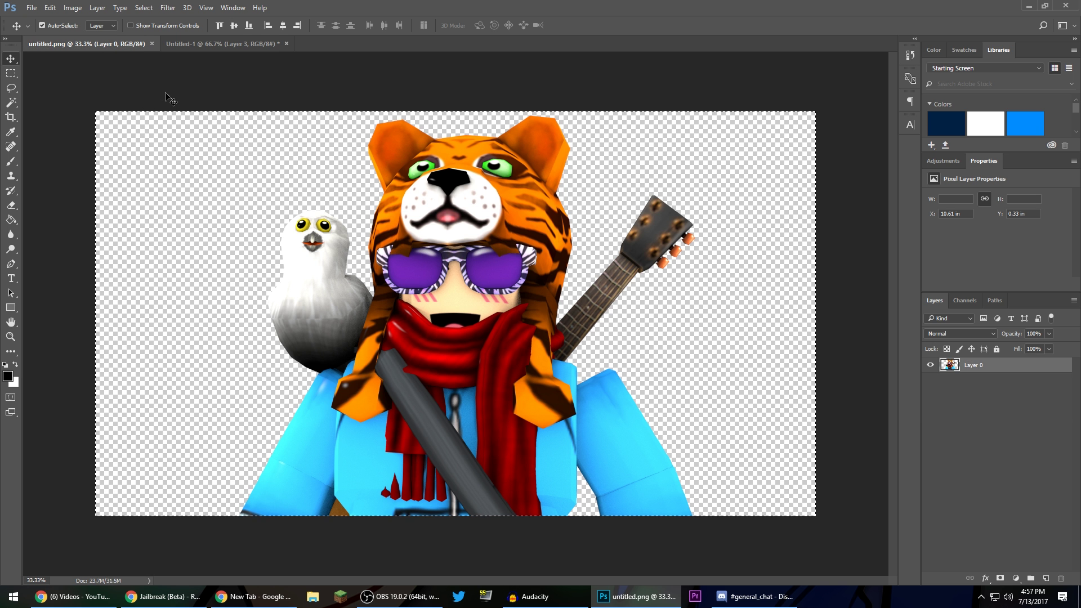
pyautogui.click(198, 47)
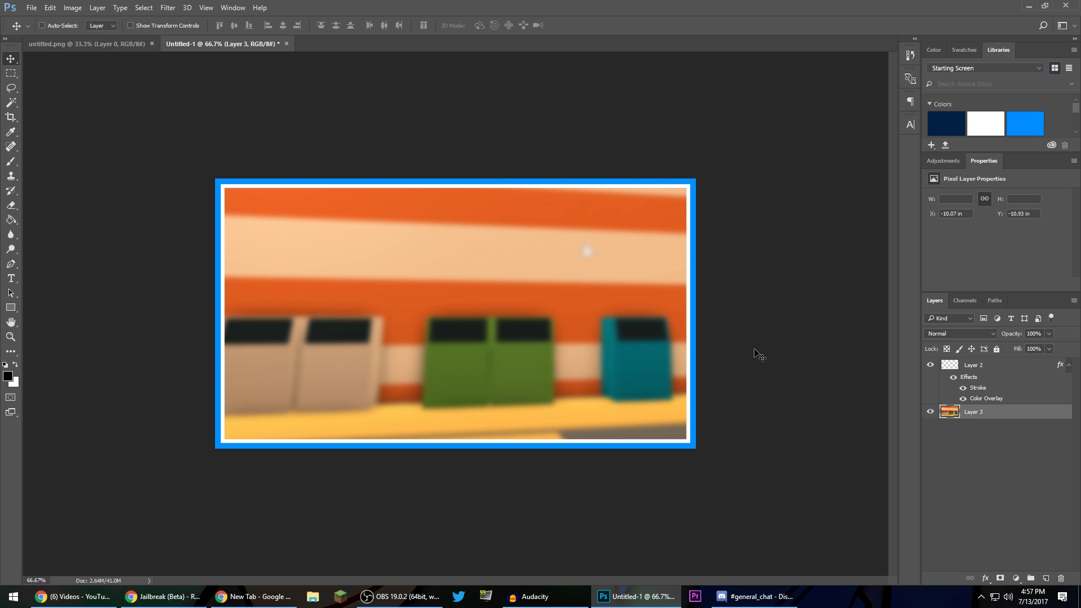
pyautogui.hotkey('ctrl', 'v')
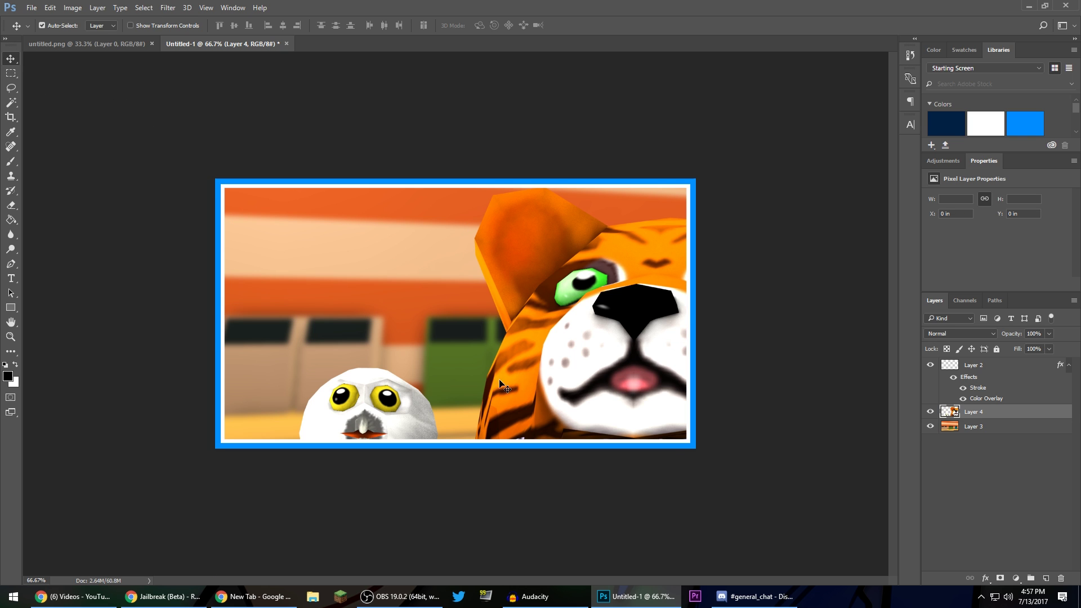
# - Scale the character to about 41%, rotate it about -3.1°, position it in the right half of the frame, and apply the transform
pyautogui.moveTo(499, 383); pyautogui.dragTo(449, 204)
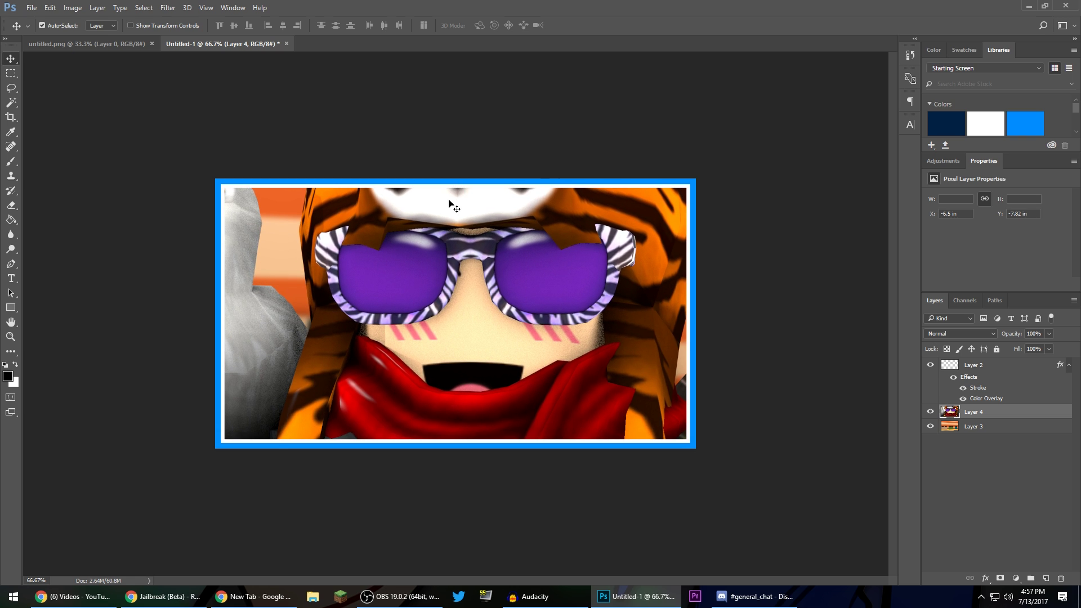
pyautogui.hotkey('ctrl', '-')
pyautogui.hotkey('ctrl', '-')
pyautogui.hotkey('ctrl', '-')
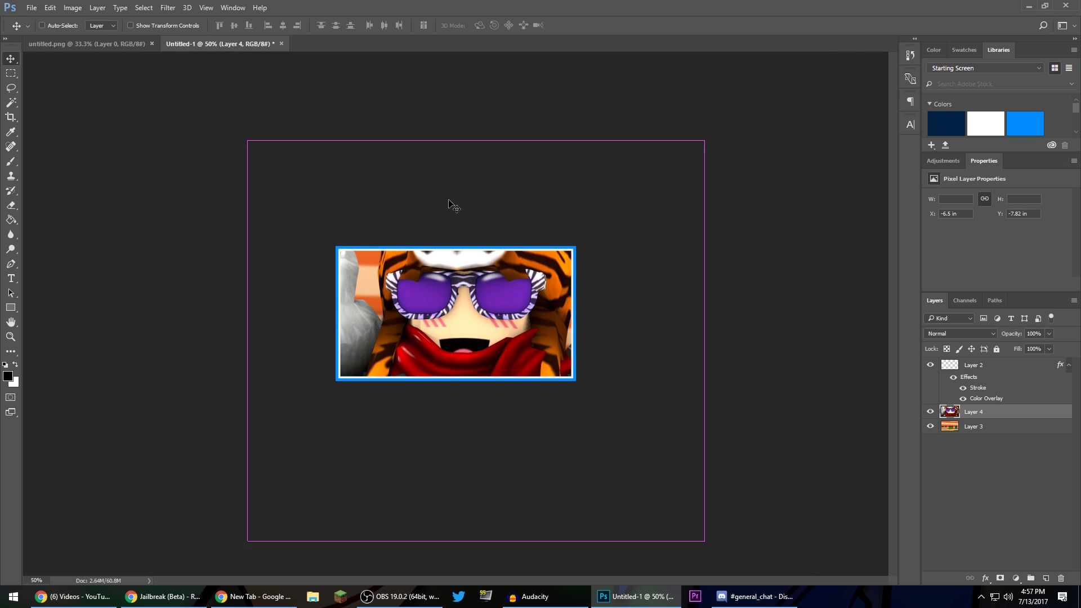
pyautogui.hotkey('ctrl', 't')
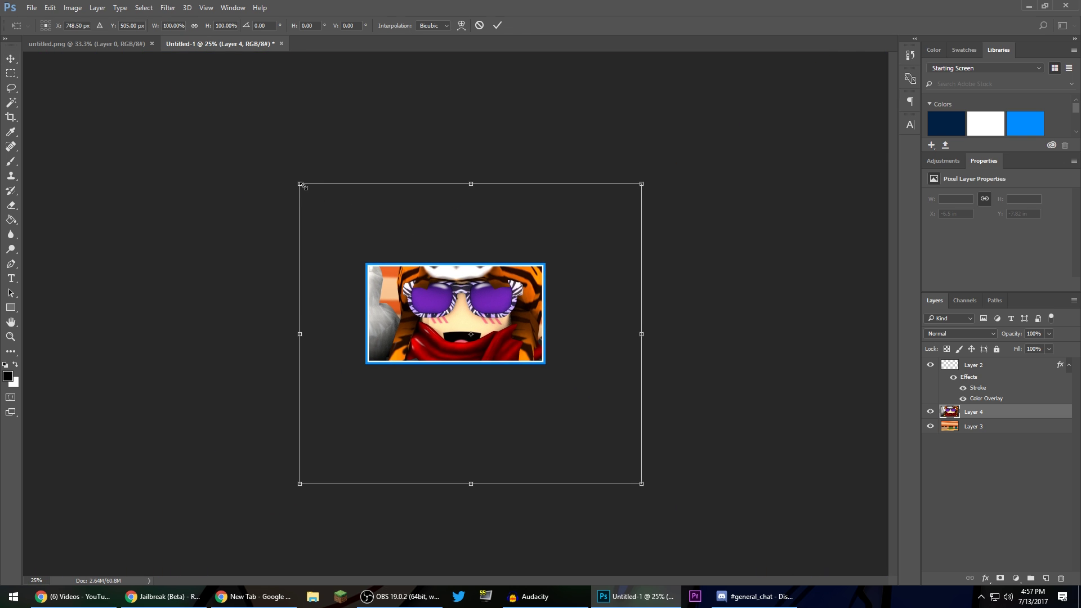
pyautogui.moveTo(302, 186); pyautogui.dragTo(498, 336)
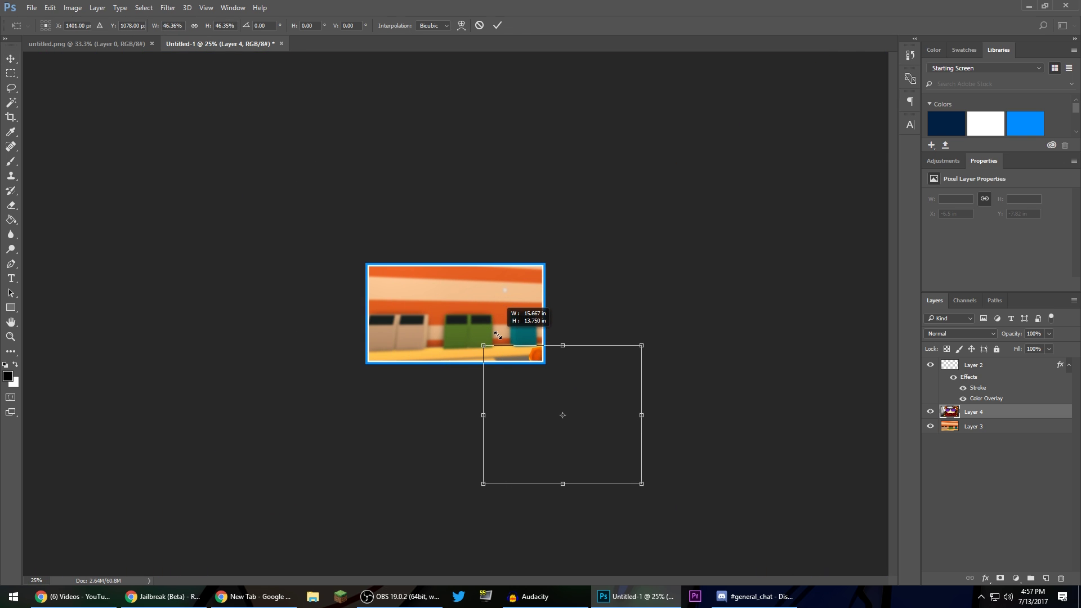
pyautogui.moveTo(555, 377); pyautogui.dragTo(499, 276)
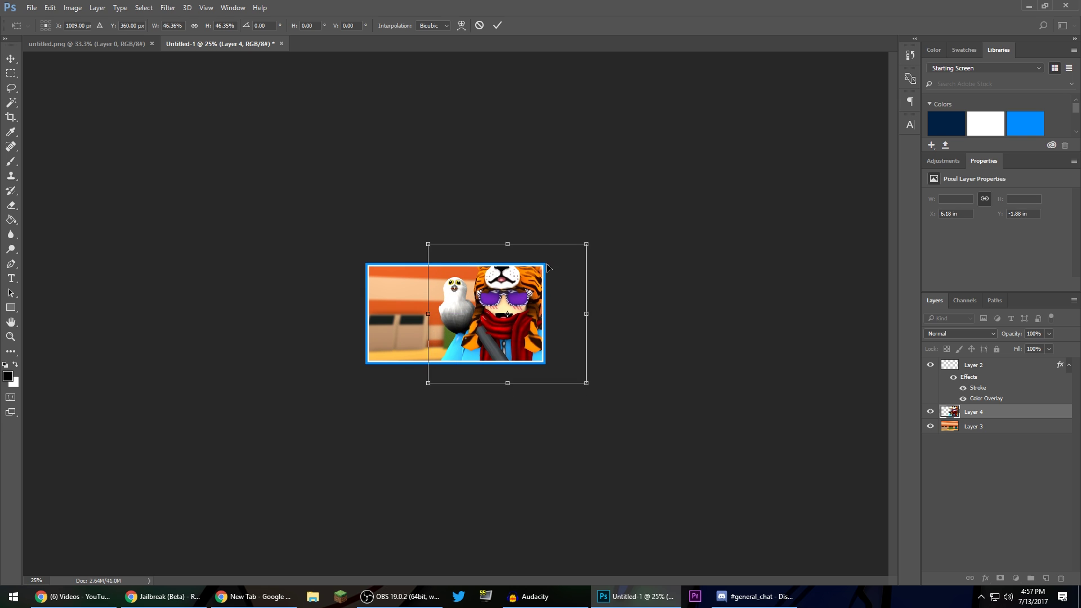
pyautogui.moveTo(577, 256); pyautogui.dragTo(588, 235)
pyautogui.moveTo(545, 271); pyautogui.dragTo(552, 271)
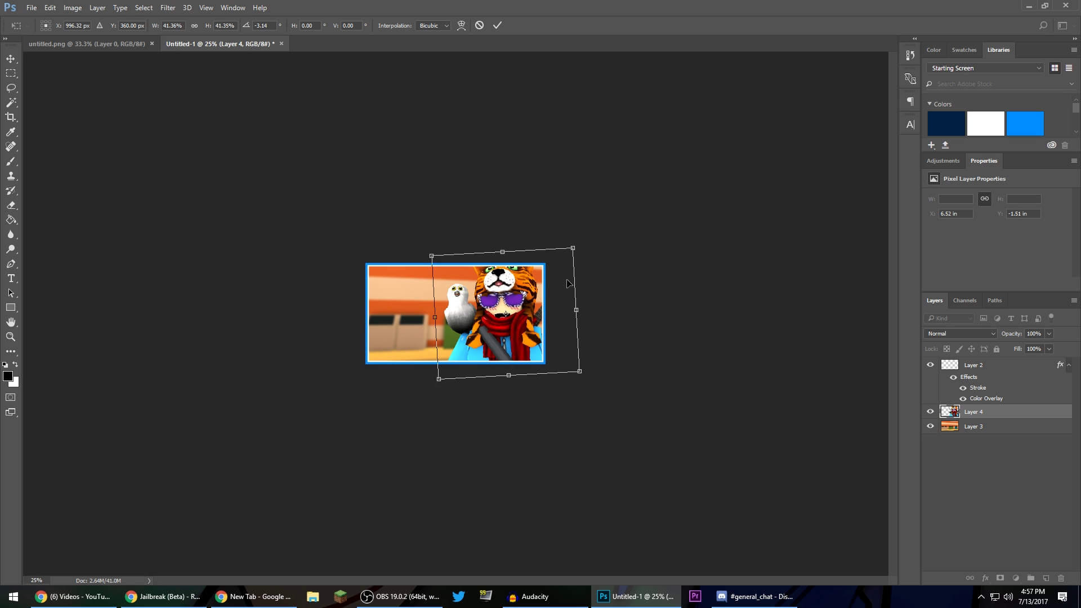
pyautogui.press('Return')
# - Examine how the thumbnail composition reads at both large and very small display sizes
pyautogui.hotkey('ctrl', '+')
pyautogui.hotkey('ctrl', '+')
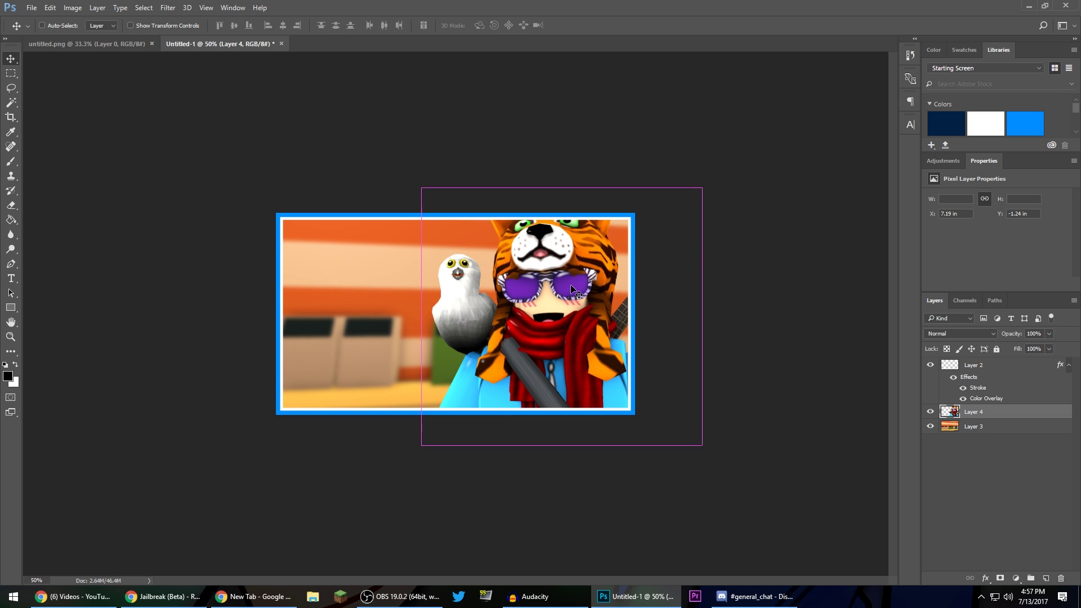
pyautogui.hotkey('ctrl', '+')
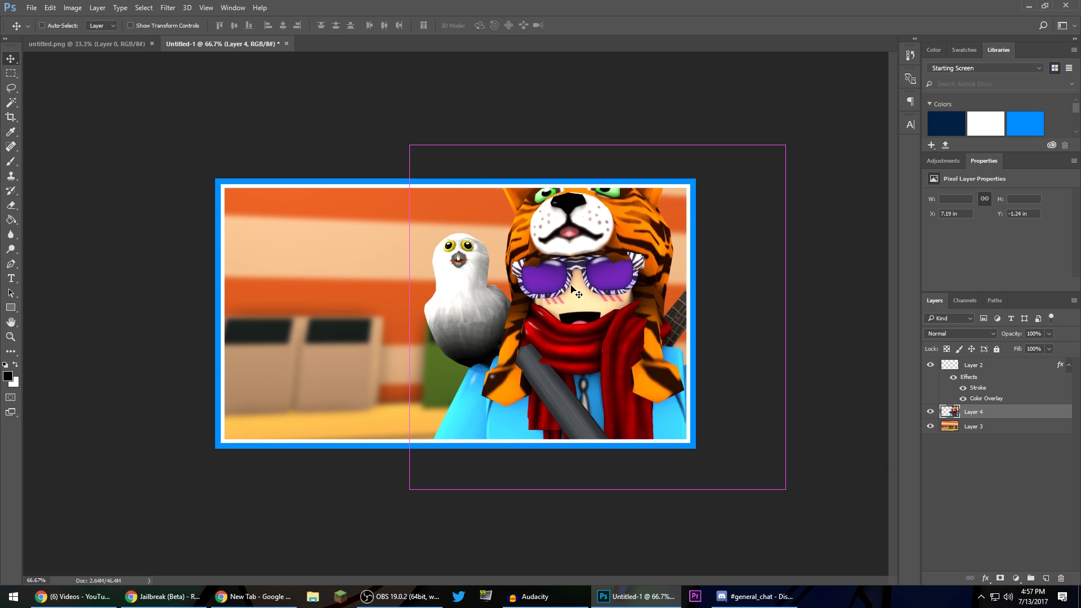
pyautogui.hotkey('ctrl', '-')
pyautogui.hotkey('ctrl', '-')
pyautogui.hotkey('ctrl', '-')
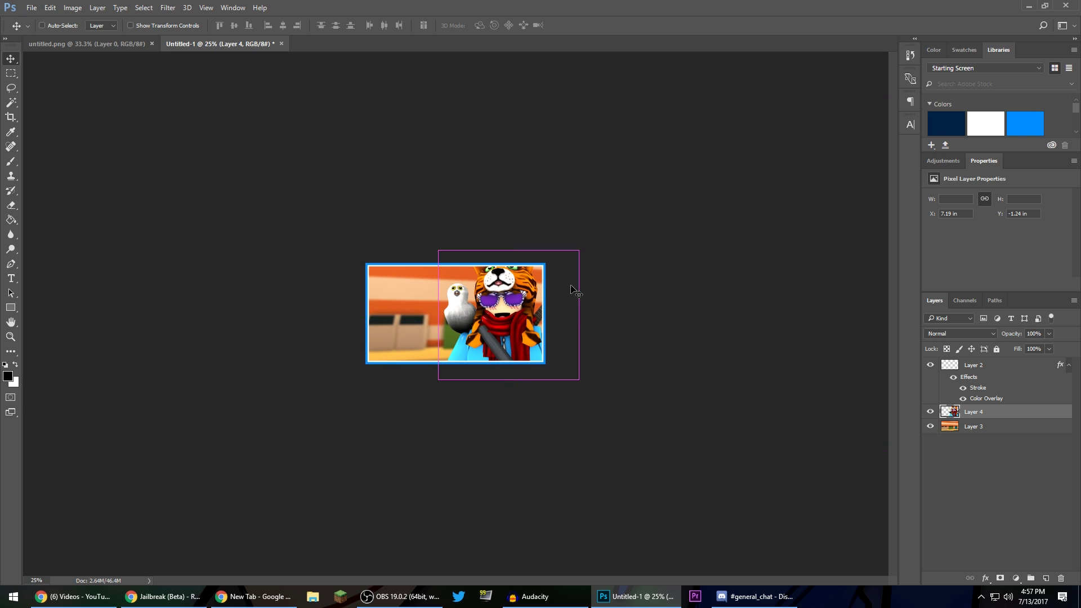
pyautogui.hotkey('ctrl', '-')
pyautogui.hotkey('ctrl', '-')
pyautogui.hotkey('ctrl', '-')
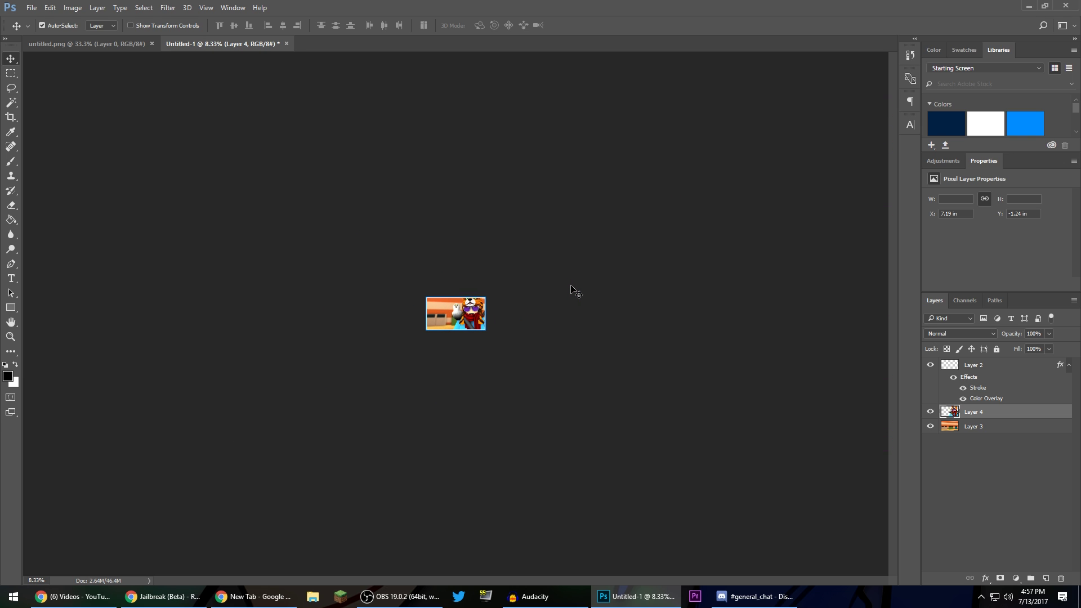
pyautogui.hotkey('ctrl', '+')
pyautogui.hotkey('ctrl', '+')
pyautogui.hotkey('ctrl', '+')
pyautogui.hotkey('ctrl', '+')
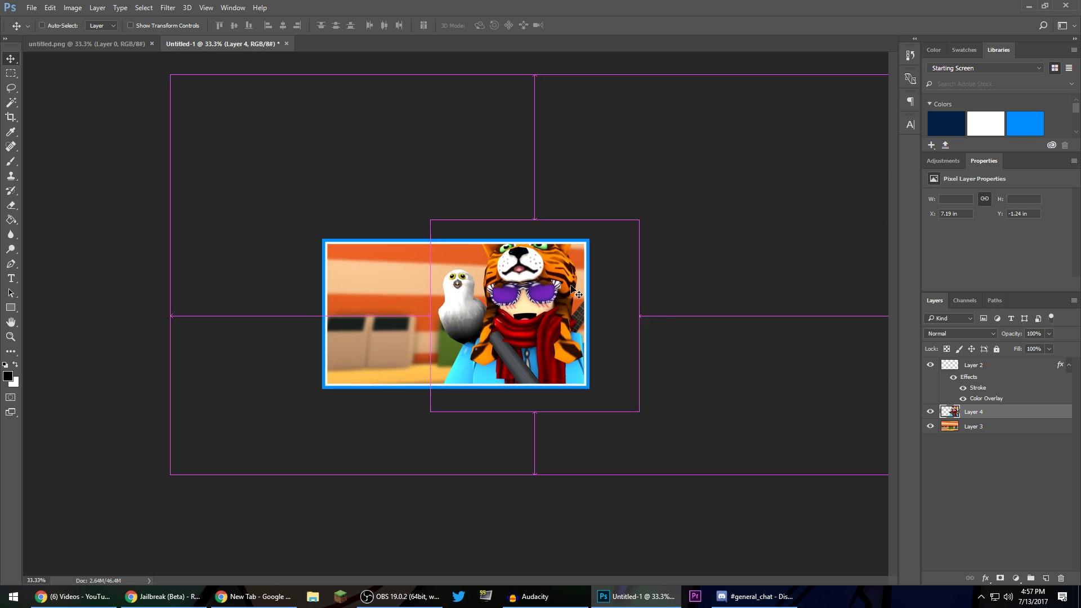
pyautogui.hotkey('ctrl', '+')
pyautogui.hotkey('ctrl', '+')
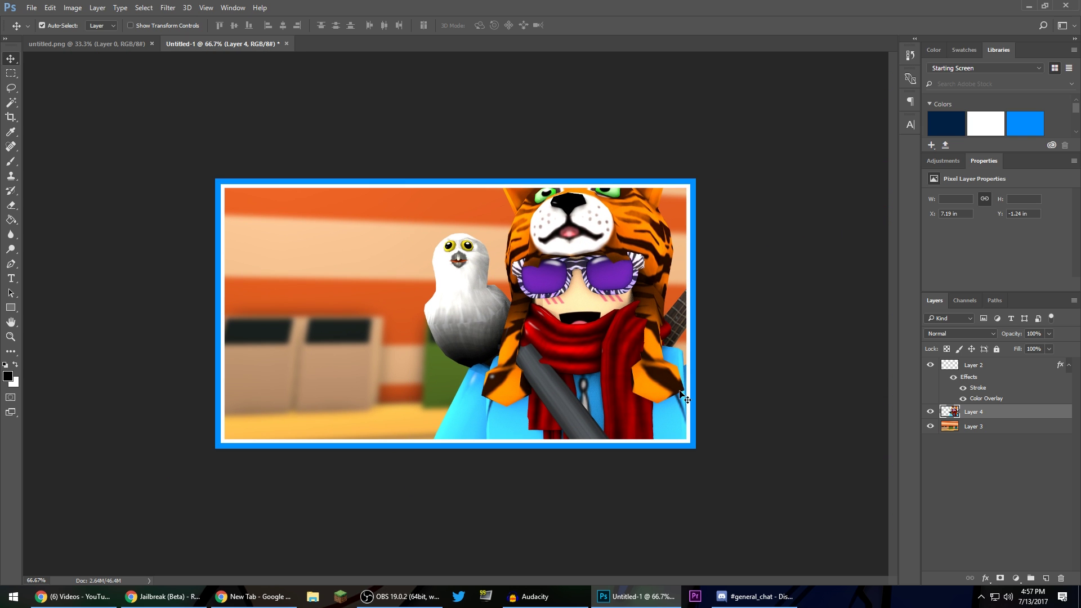
# - Add a drop shadow effect to the character layer
pyautogui.doubleClick(1011, 418)
pyautogui.moveTo(520, 179); pyautogui.dragTo(689, 121)
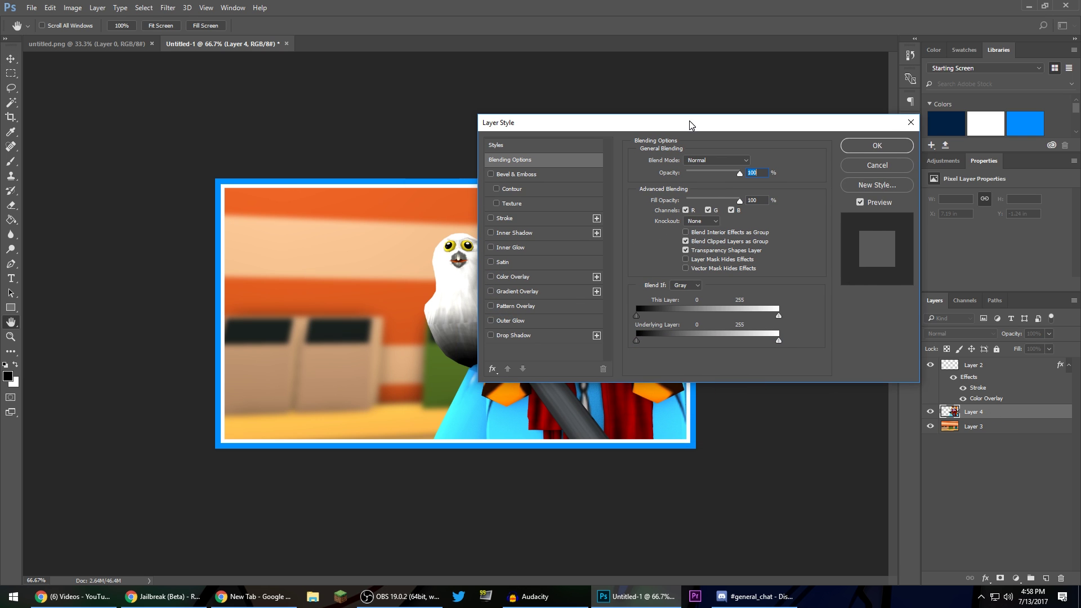
pyautogui.click(515, 336)
pyautogui.moveTo(572, 128); pyautogui.dragTo(700, 95)
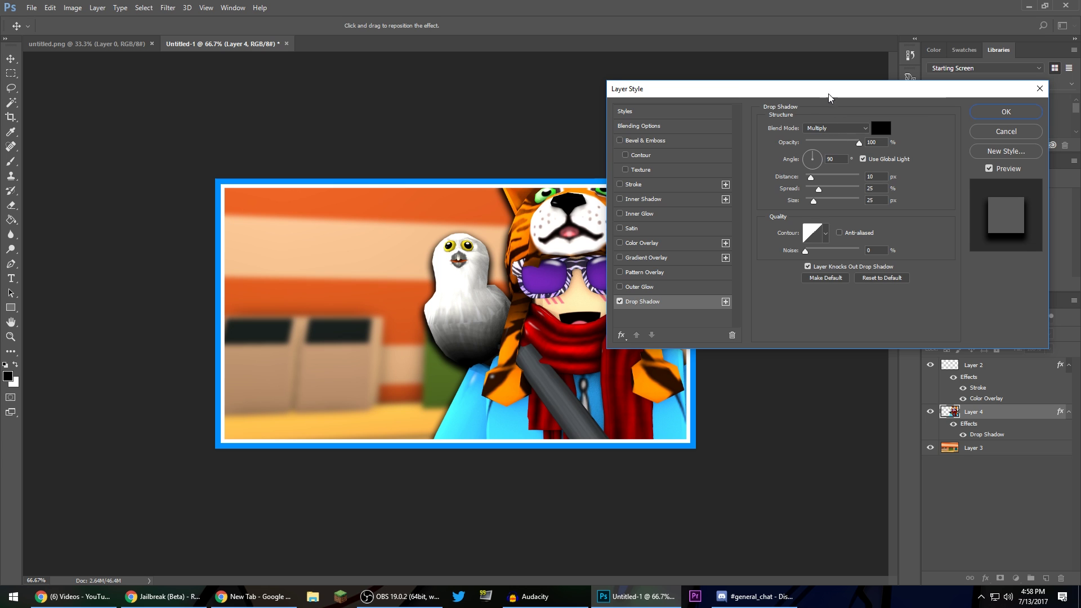
pyautogui.moveTo(830, 92); pyautogui.dragTo(516, 159)
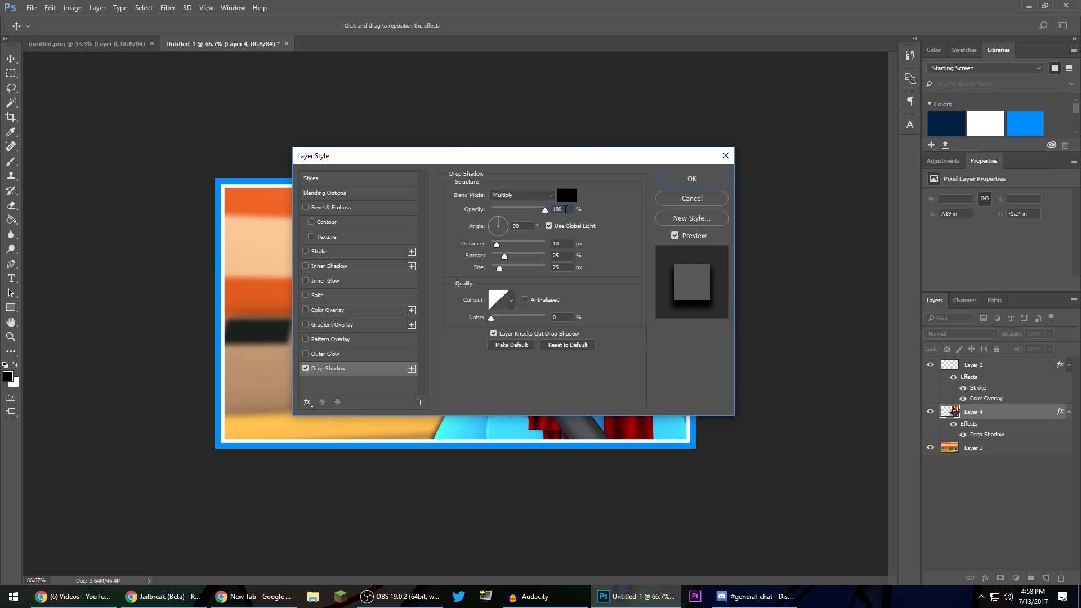
pyautogui.moveTo(565, 209); pyautogui.dragTo(545, 249)
pyautogui.moveTo(558, 162); pyautogui.dragTo(854, 136)
# - Set the character's drop shadow to 75% opacity, 5% spread and 10 px size, and apply the layer style
pyautogui.doubleClick(850, 183)
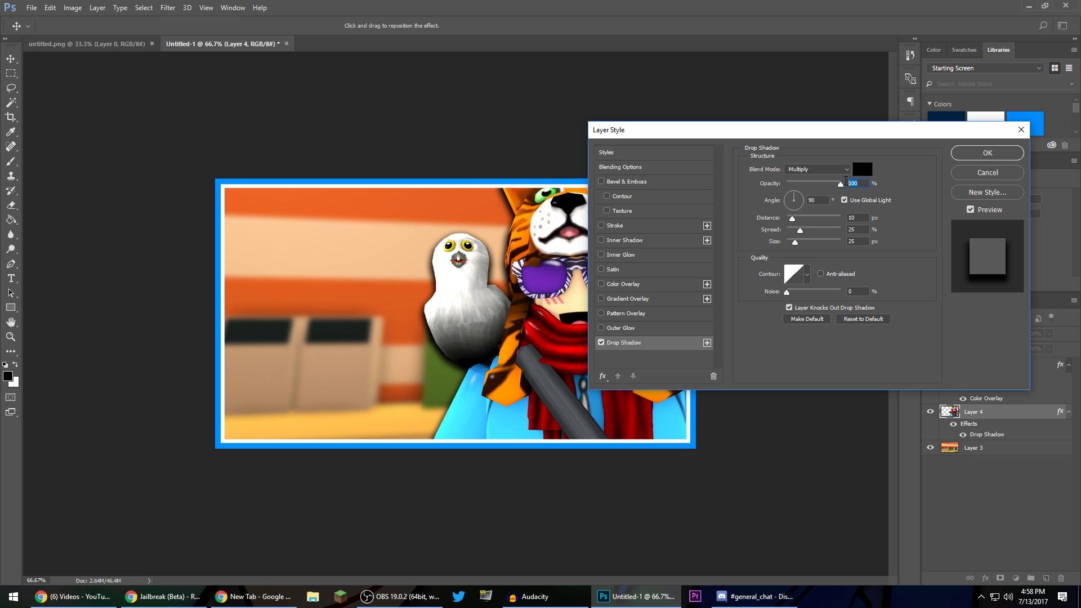
pyautogui.write('50')
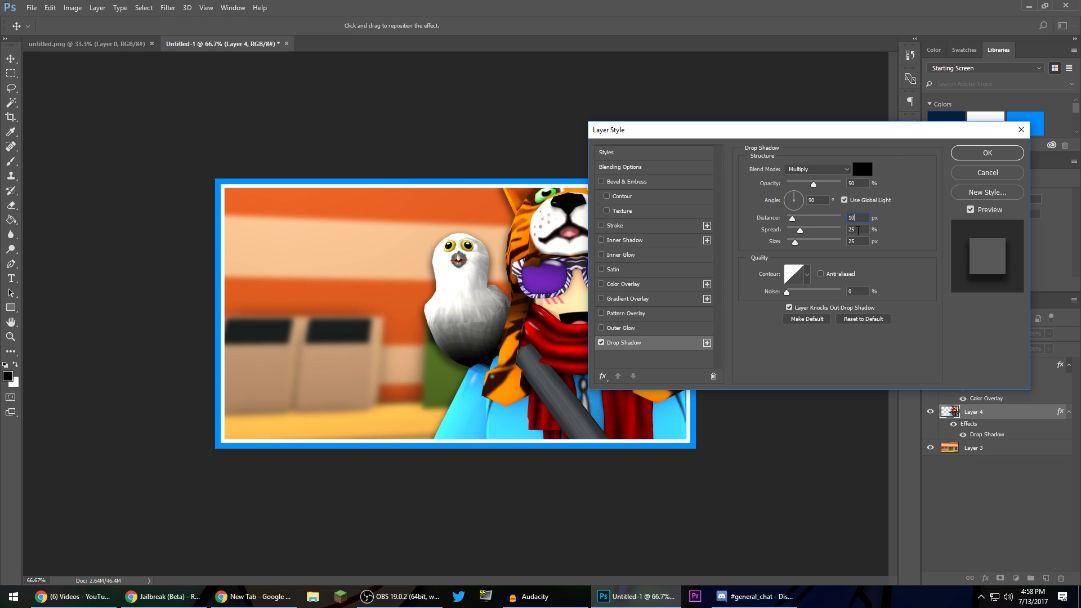
pyautogui.write('5')
pyautogui.write('10')
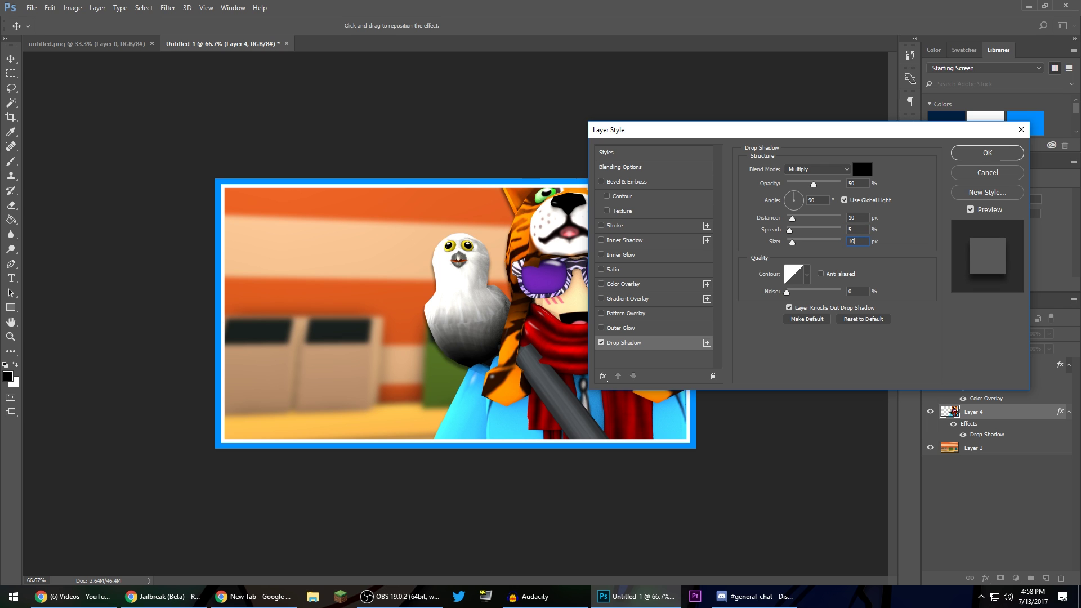
pyautogui.write('75')
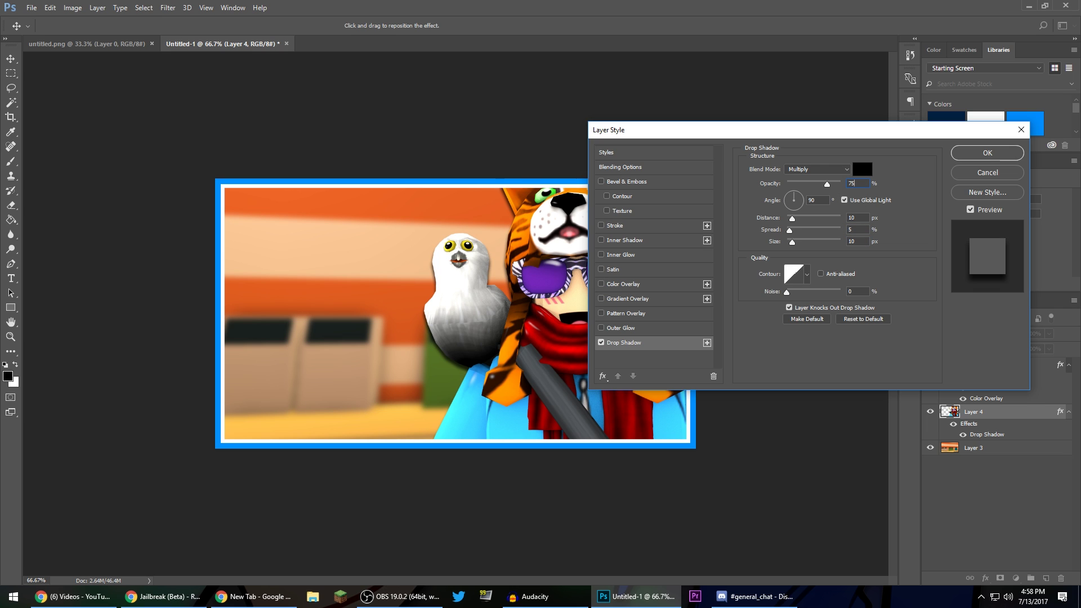
pyautogui.press('Return')
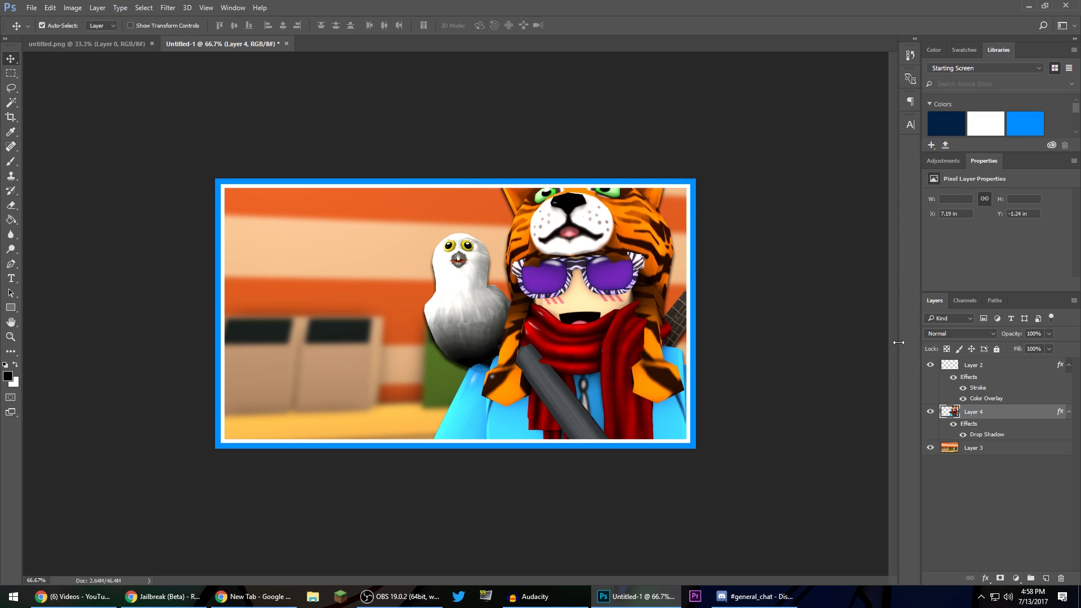
# - Add a white outside stroke of 7 px to the character layer and apply it
pyautogui.doubleClick(995, 413)
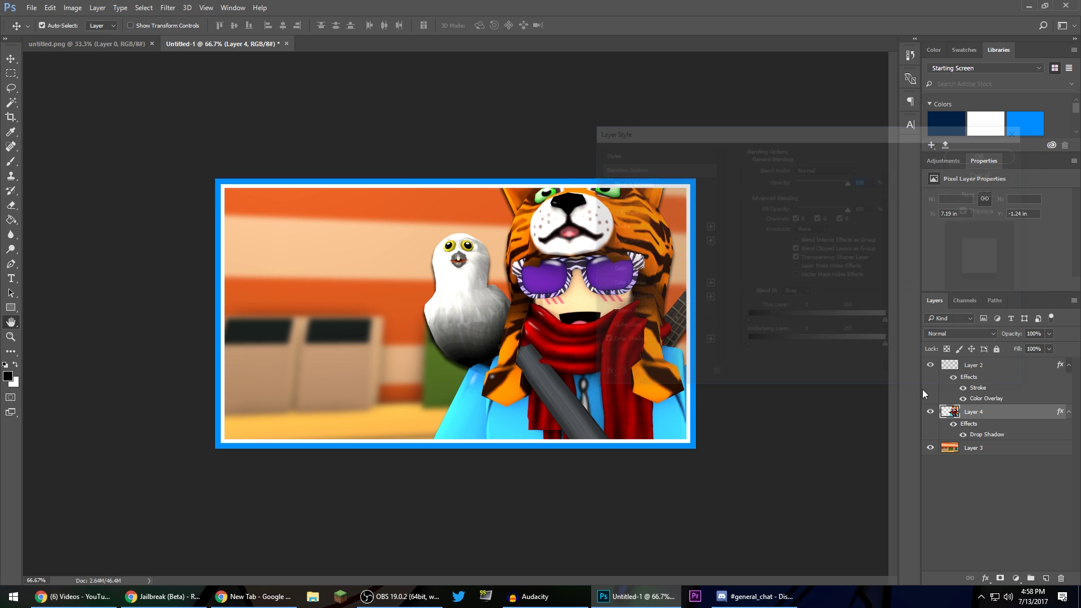
pyautogui.click(639, 225)
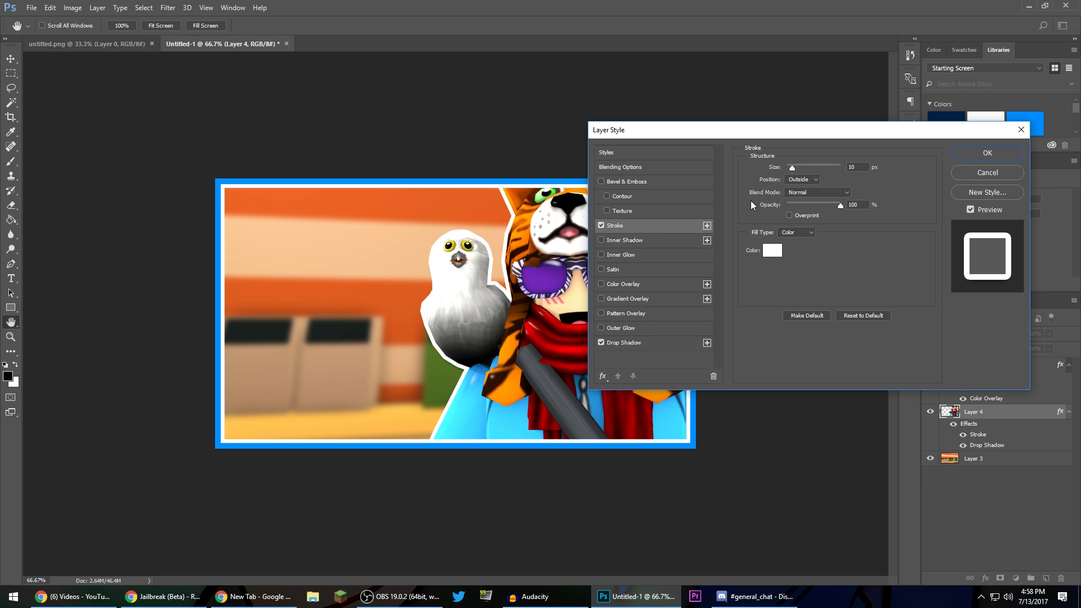
pyautogui.click(860, 167)
pyautogui.write('7')
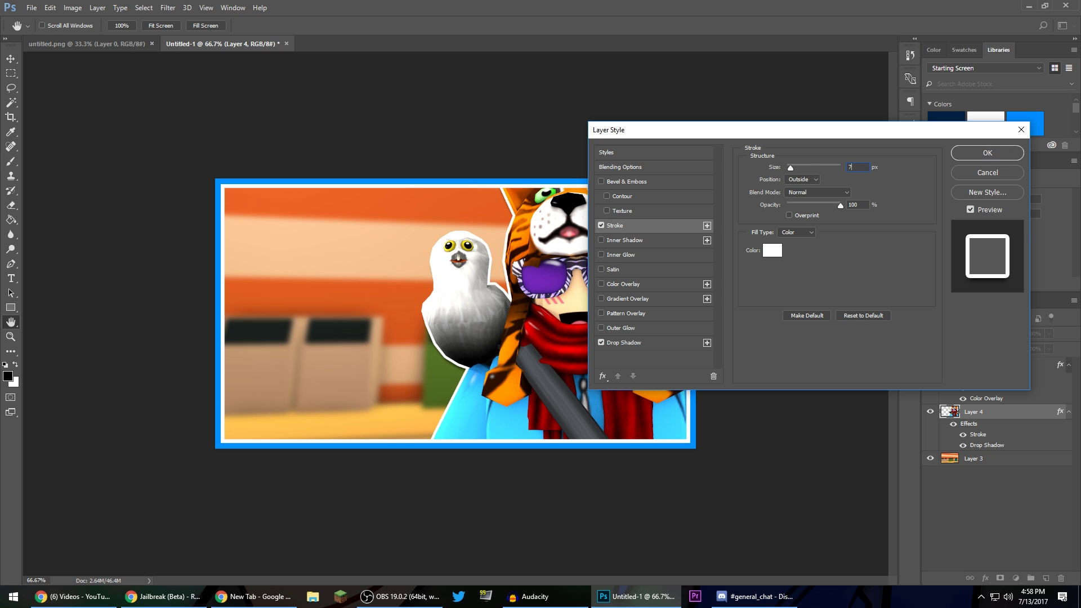
pyautogui.press('Return')
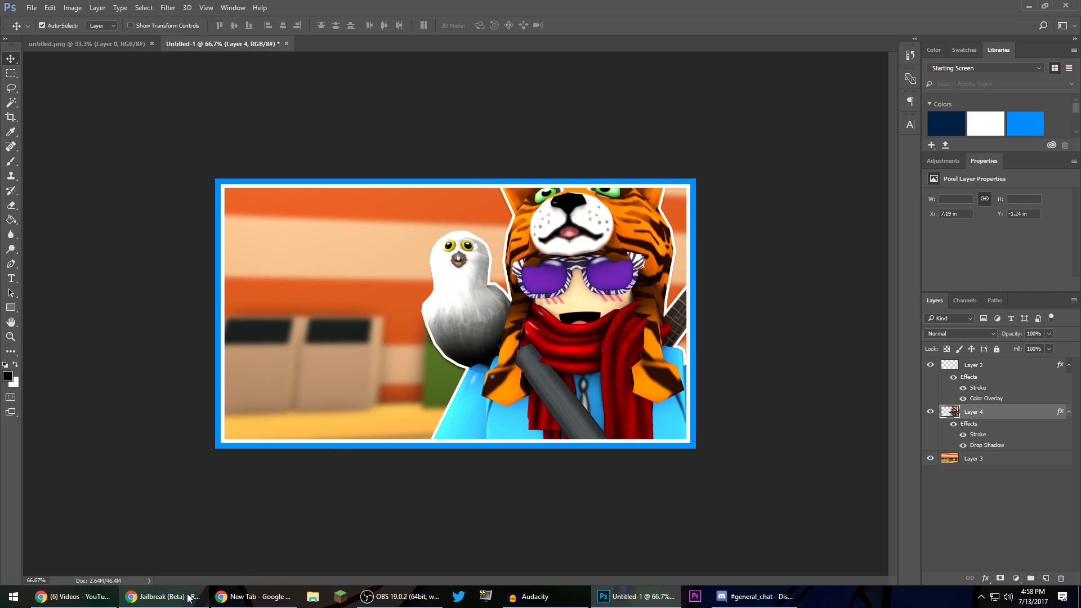
# - Switch to Chrome and search Google Images for "roblox logo" in a new tab
pyautogui.click(164, 596)
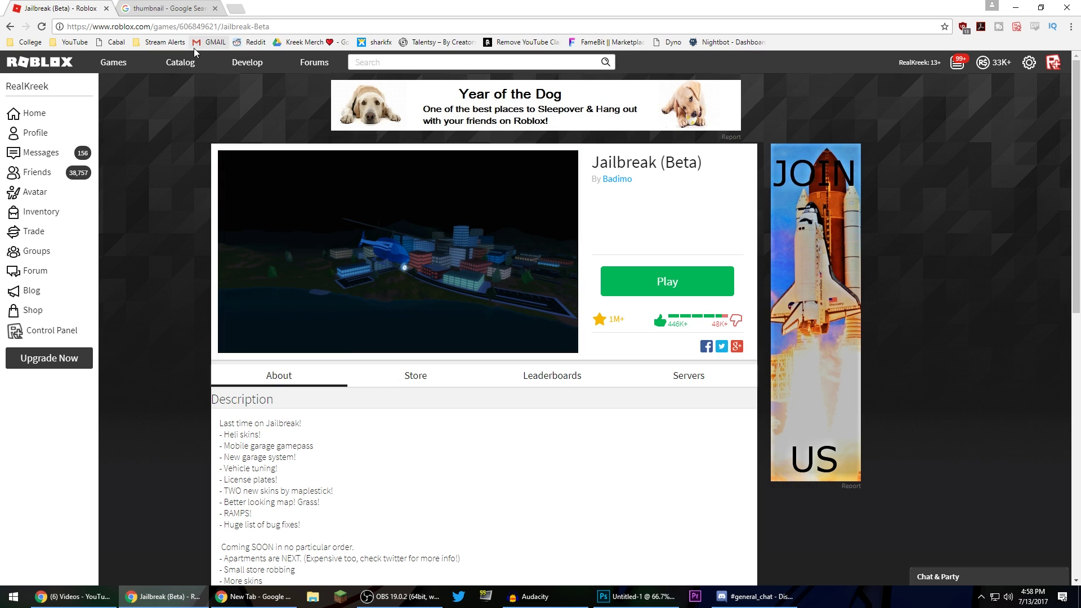
pyautogui.click(235, 8)
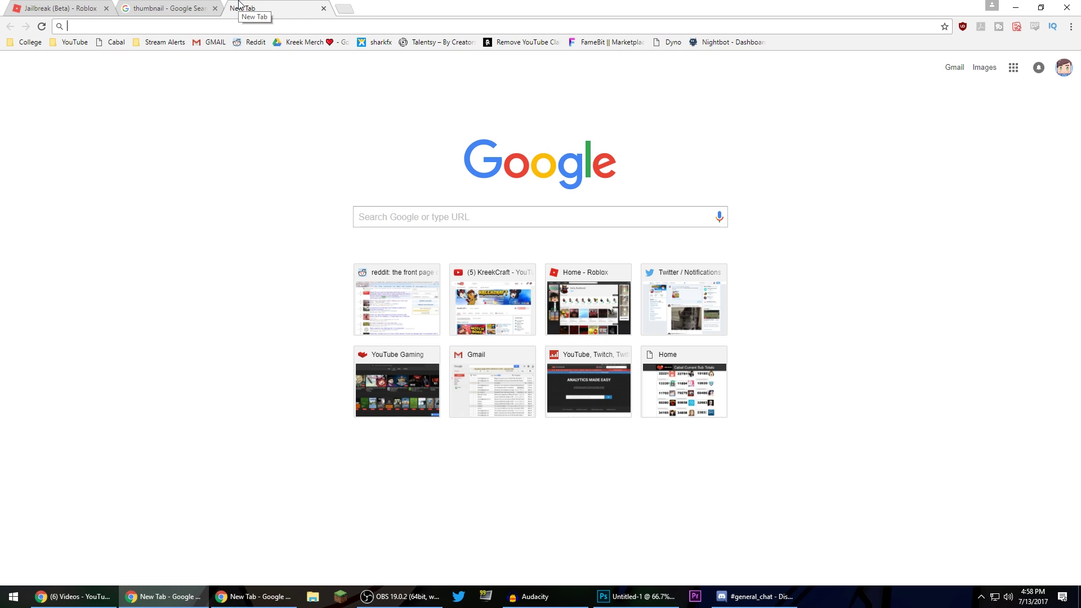
pyautogui.write('ribkix kigi')
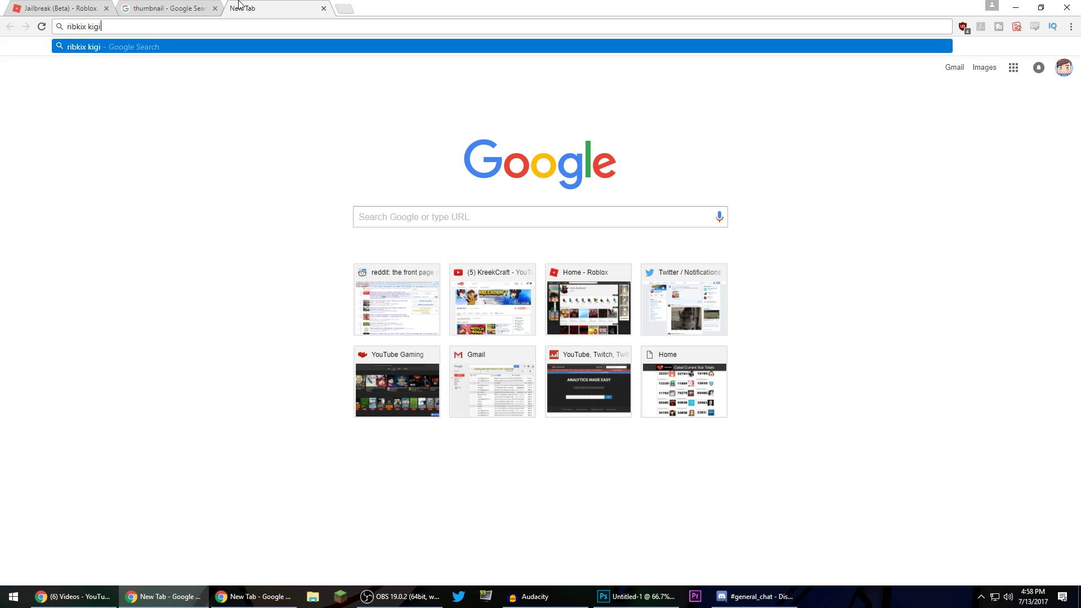
pyautogui.hotkey('ctrl', 'a')
pyautogui.write('roblox logo')
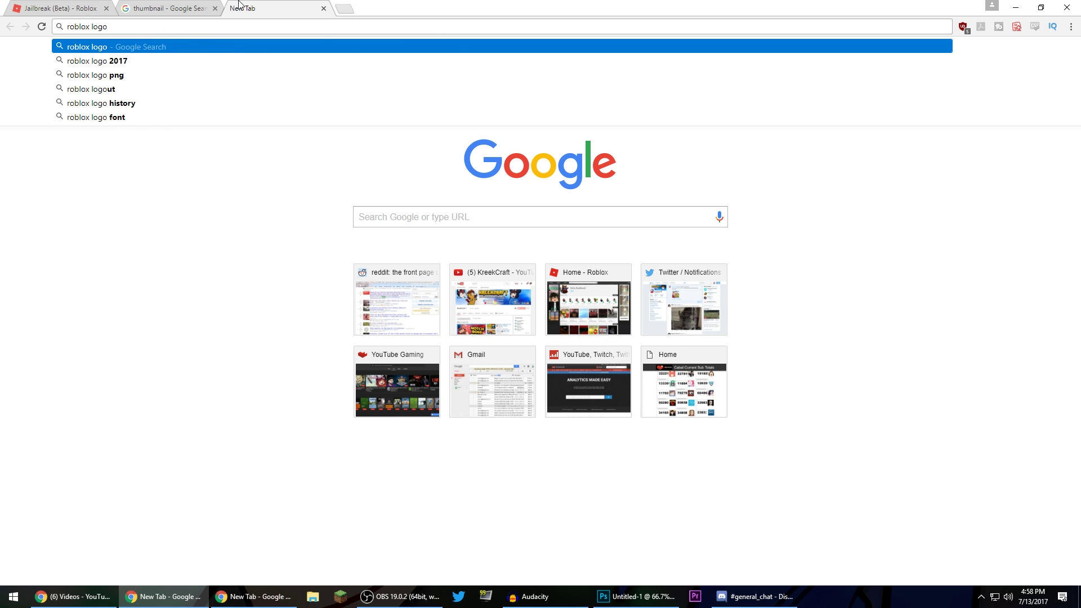
pyautogui.press('Return')
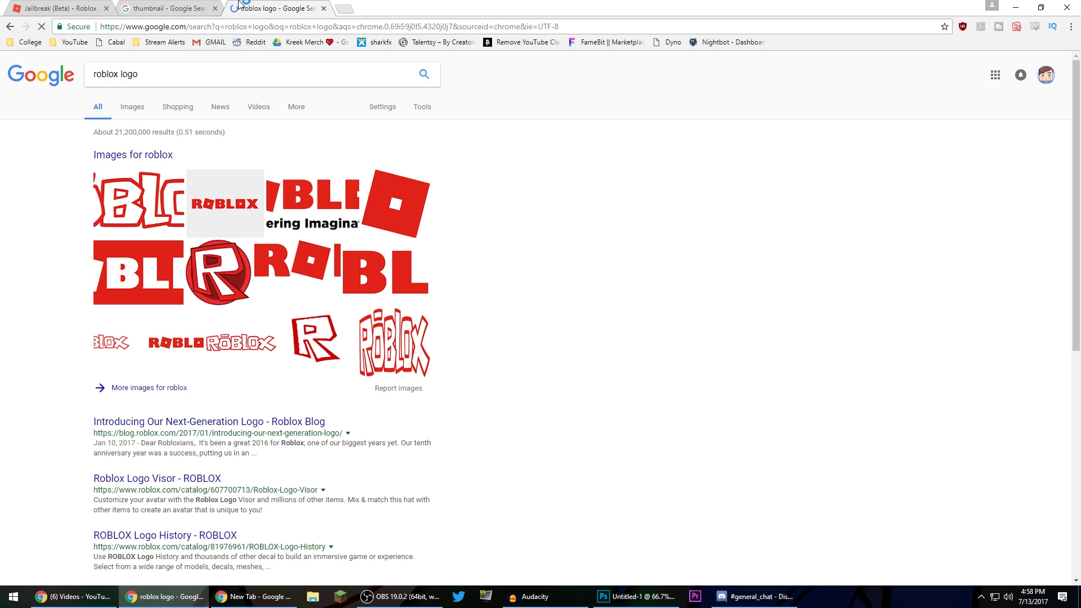
pyautogui.click(133, 107)
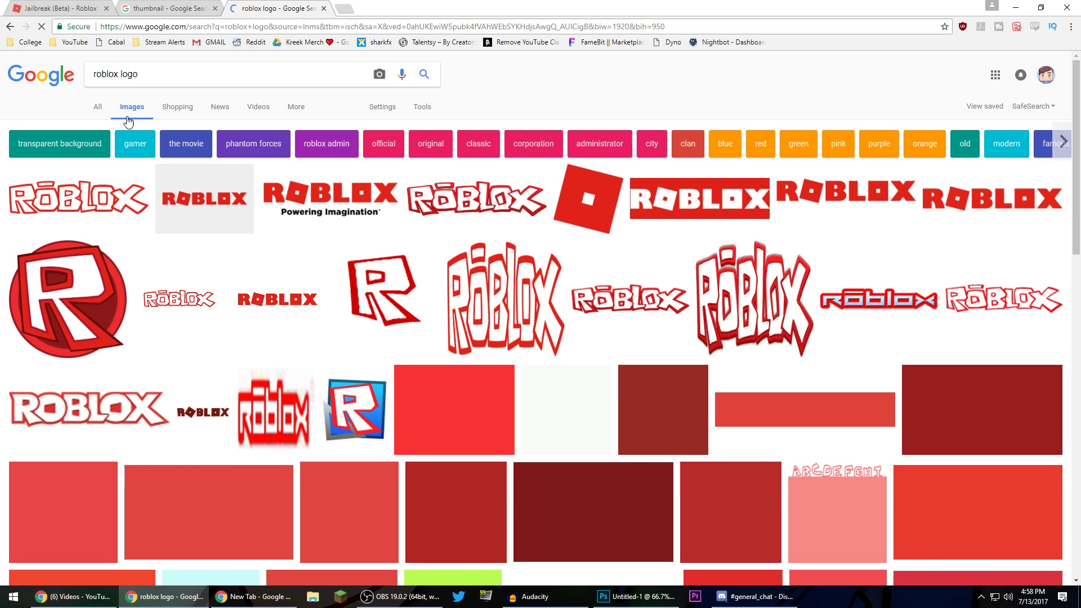
# - Save the 1629 × 285 transparent red Roblox logo as a PNG in Downloads and place it in the Photoshop thumbnail
pyautogui.click(819, 197)
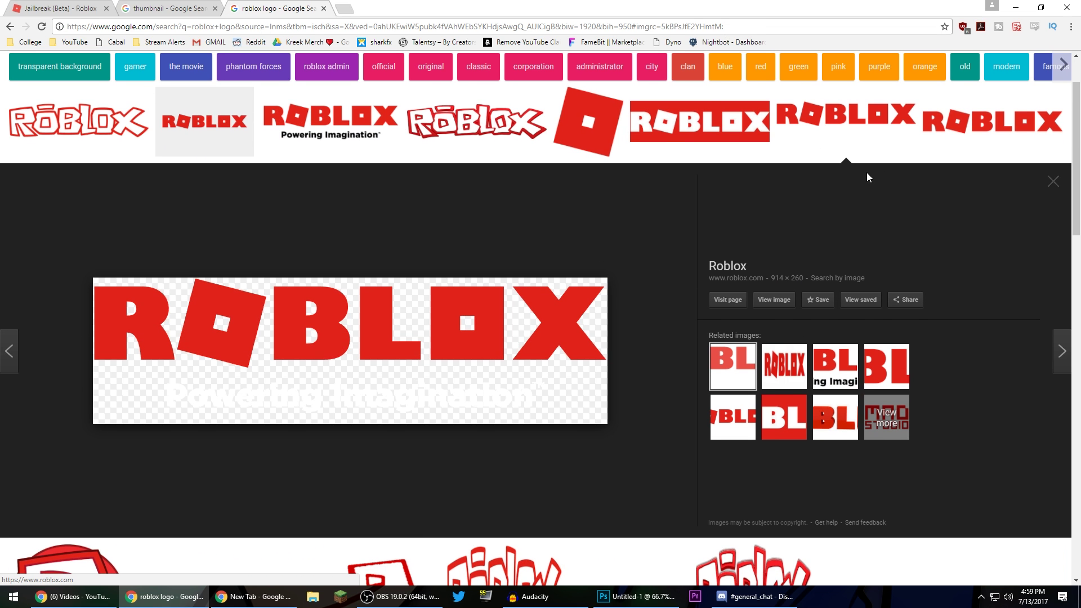
pyautogui.click(946, 134)
pyautogui.rightClick(470, 323)
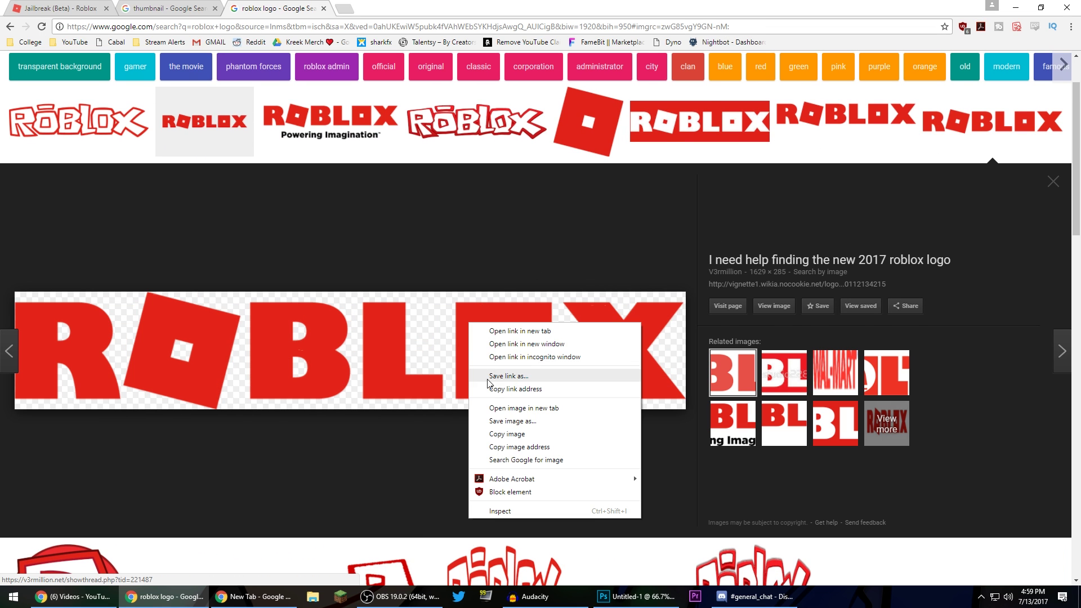
pyautogui.click(485, 422)
pyautogui.click(891, 476)
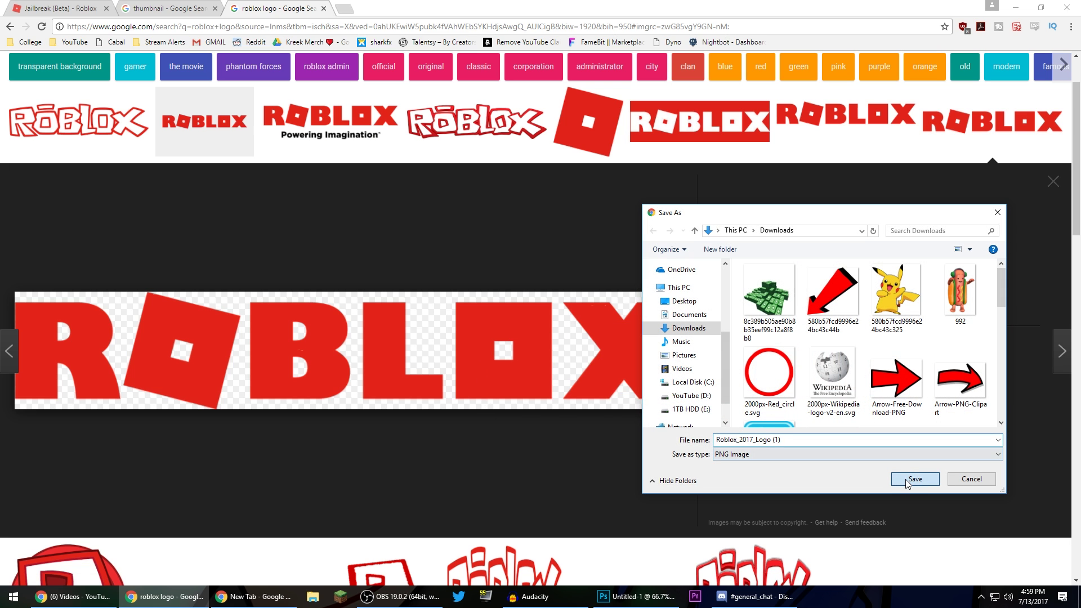
pyautogui.moveTo(57, 572); pyautogui.dragTo(384, 224)
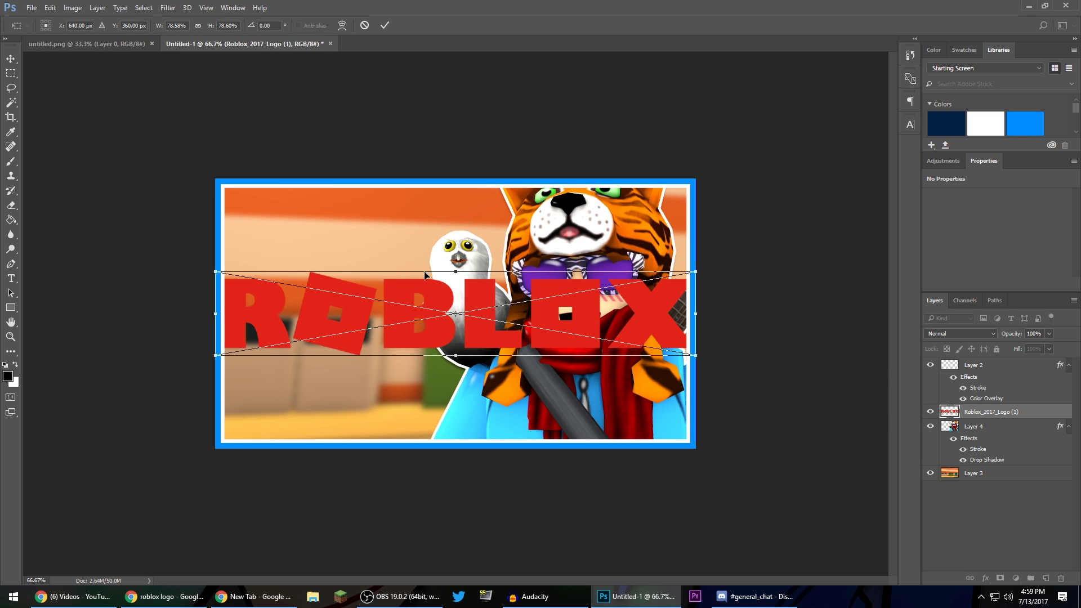
pyautogui.press('Return')
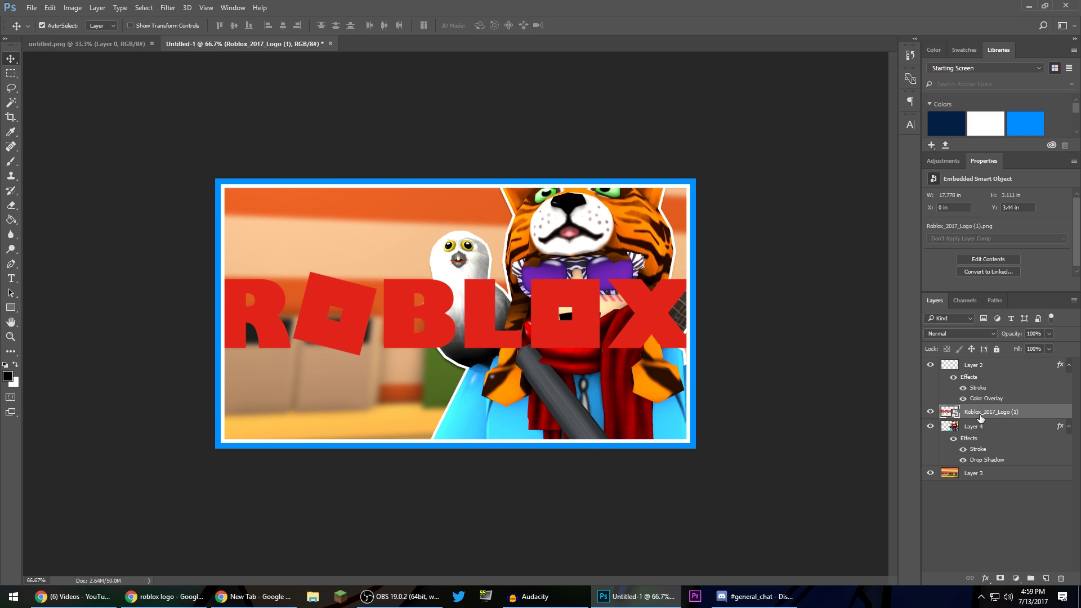
# - Add an outside stroke to the Roblox logo layer and a color overlay set to ffffff
pyautogui.doubleClick(1039, 417)
pyautogui.click(620, 225)
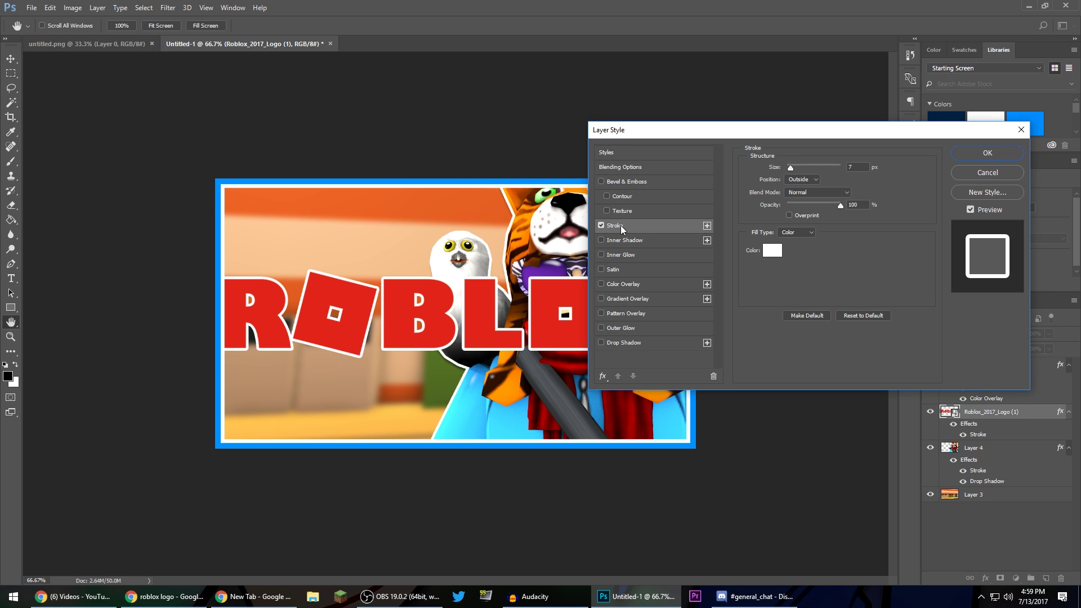
pyautogui.click(600, 285)
pyautogui.click(617, 285)
pyautogui.click(860, 172)
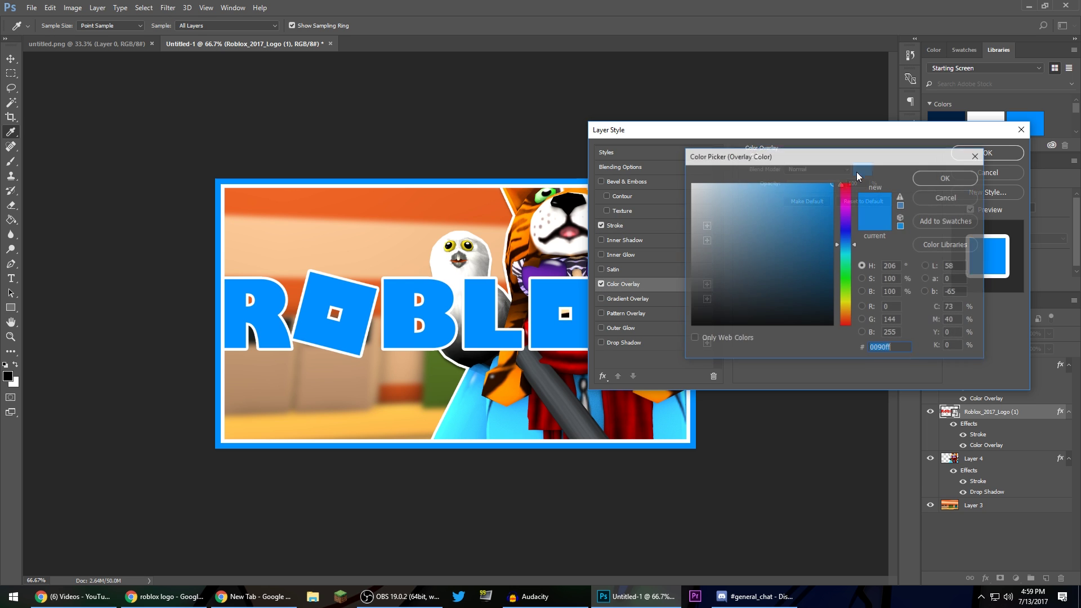
pyautogui.write('ffffff')
pyautogui.click(946, 178)
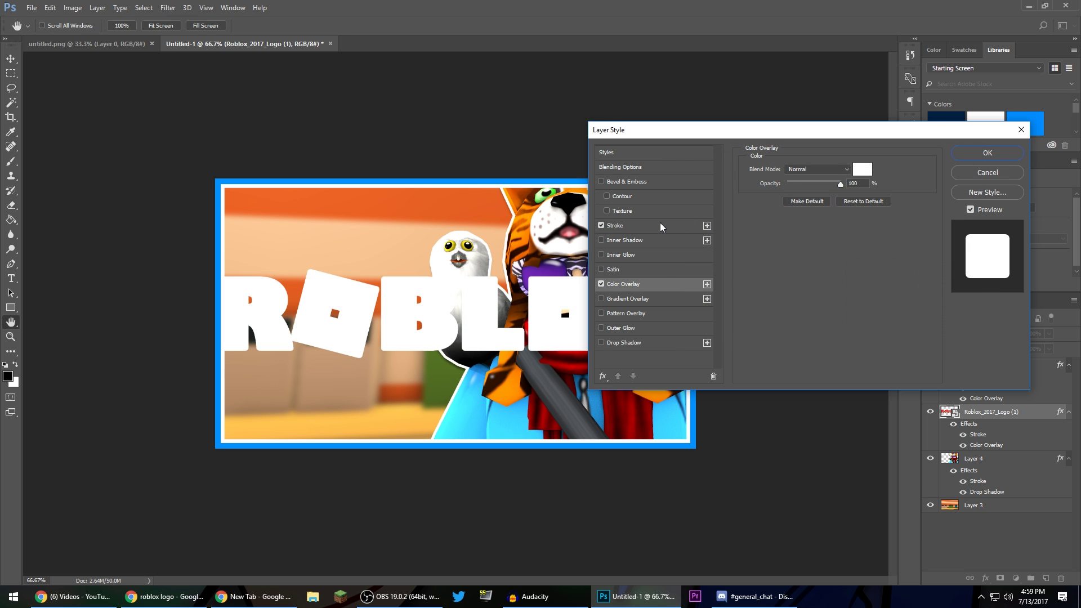
# - Set the logo's stroke color to ff0000 and its size to 10 px, and apply the layer style
pyautogui.click(660, 224)
pyautogui.click(772, 250)
pyautogui.write('ff0000')
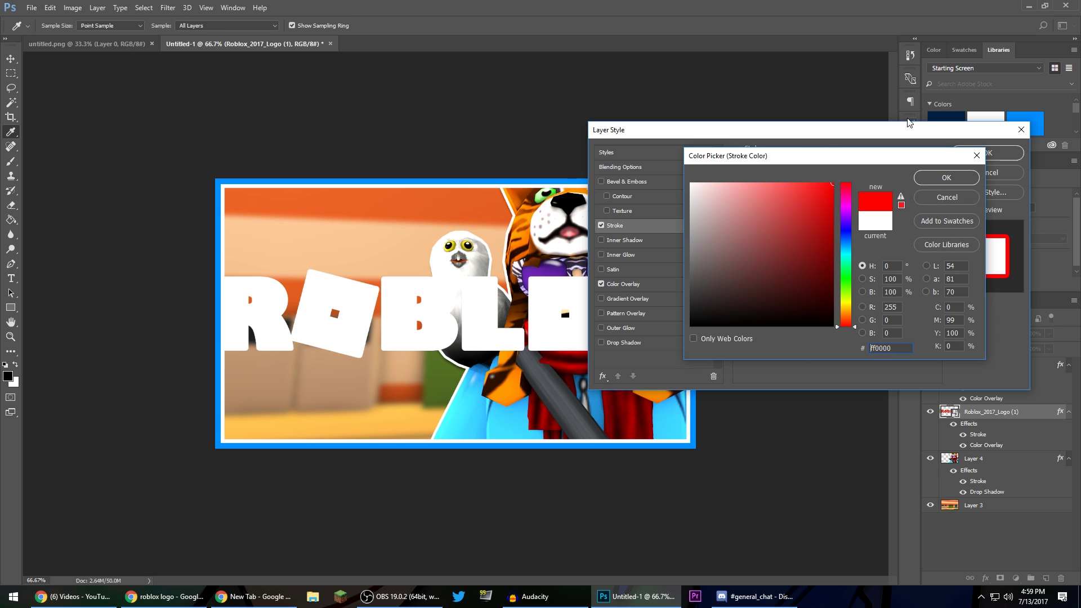
pyautogui.click(946, 178)
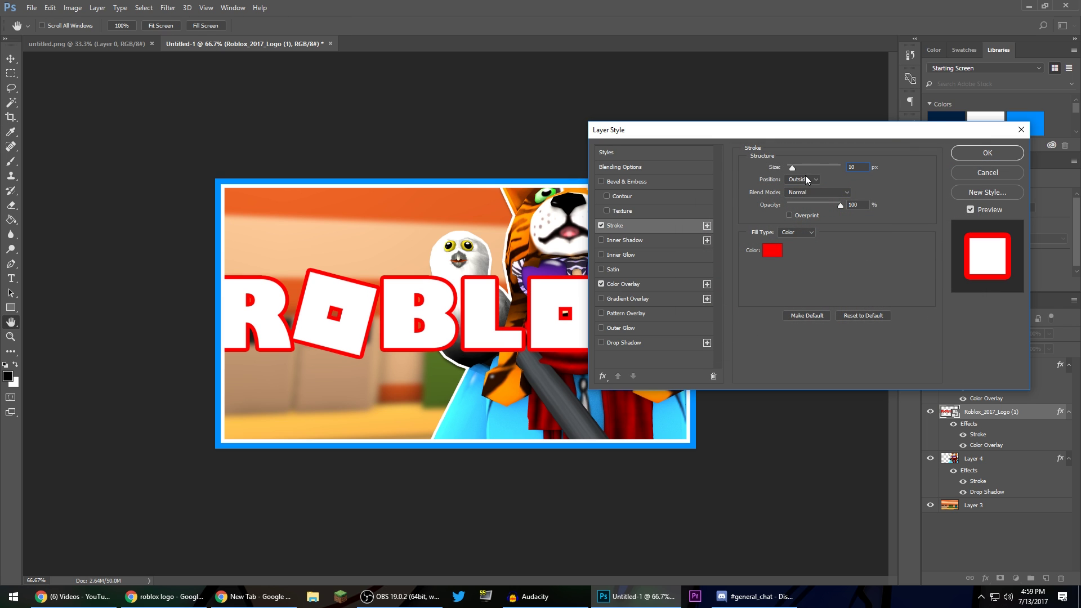
pyautogui.click(980, 155)
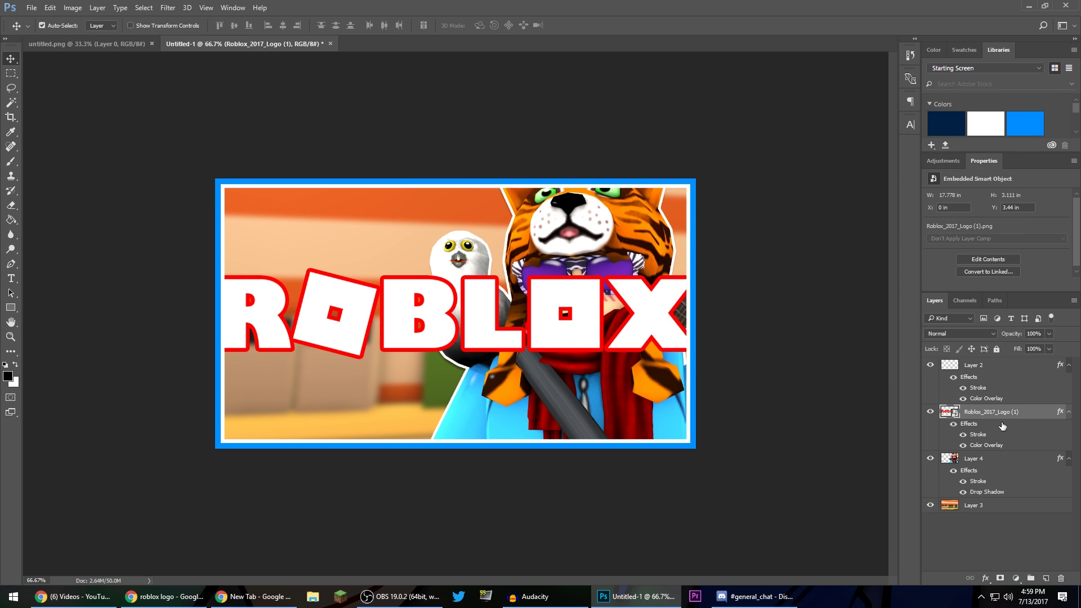
# - Shift the logo slightly up and left, and duplicate it with the copy layer beneath the original
pyautogui.moveTo(476, 313)
pyautogui.mouseDown()
pyautogui.moveTo(504, 296)
pyautogui.moveTo(476, 309)
pyautogui.moveTo(471, 298)
pyautogui.mouseUp()
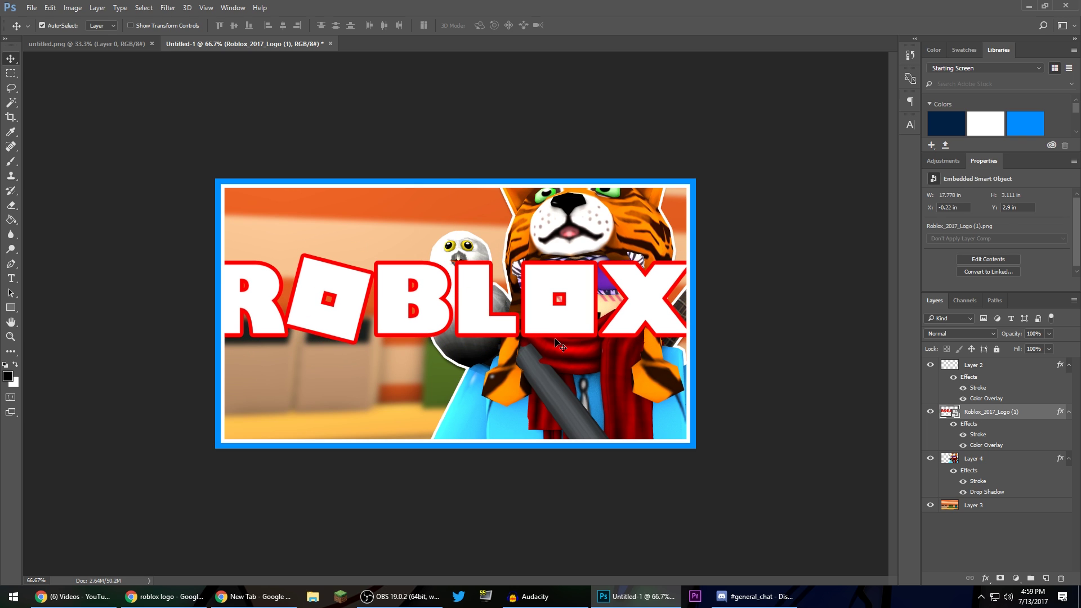
pyautogui.press('ctrl')
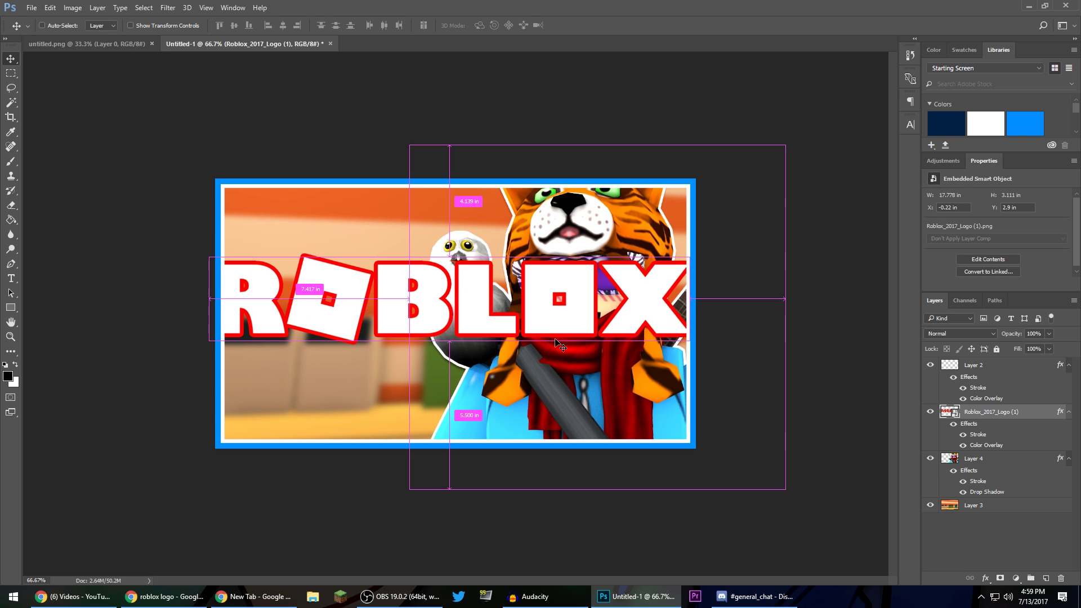
pyautogui.hotkey('ctrl', 'j')
pyautogui.moveTo(498, 324)
pyautogui.mouseDown()
pyautogui.moveTo(490, 410)
pyautogui.moveTo(500, 400)
pyautogui.moveTo(494, 325)
pyautogui.mouseUp()
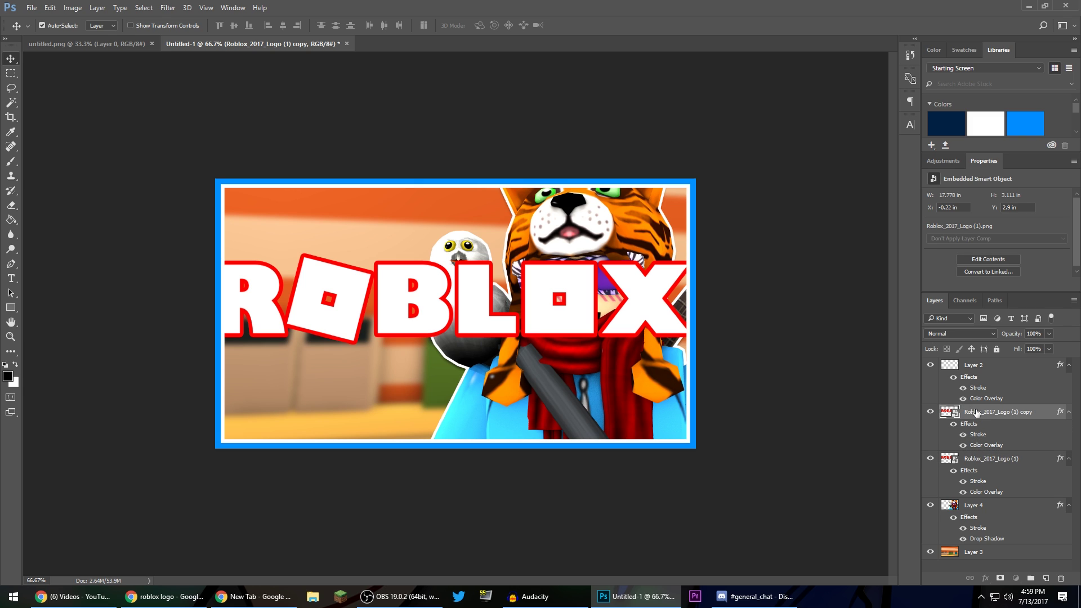
pyautogui.moveTo(976, 413); pyautogui.dragTo(961, 493)
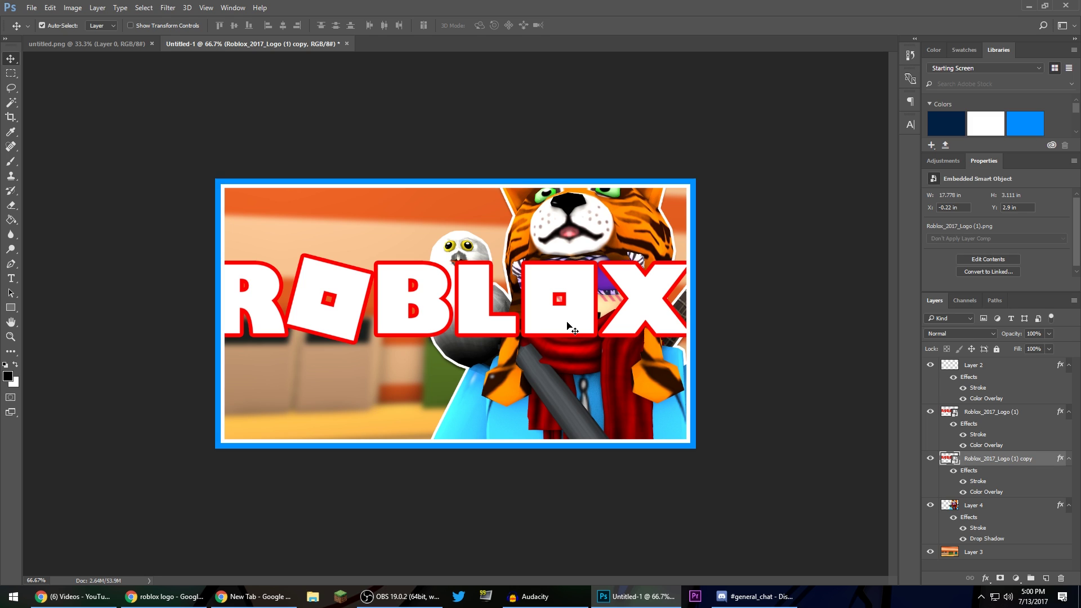
# - Offset the logo copy about 30 px down from the original to form a depth edge
pyautogui.hotkey('shift', 'Down')
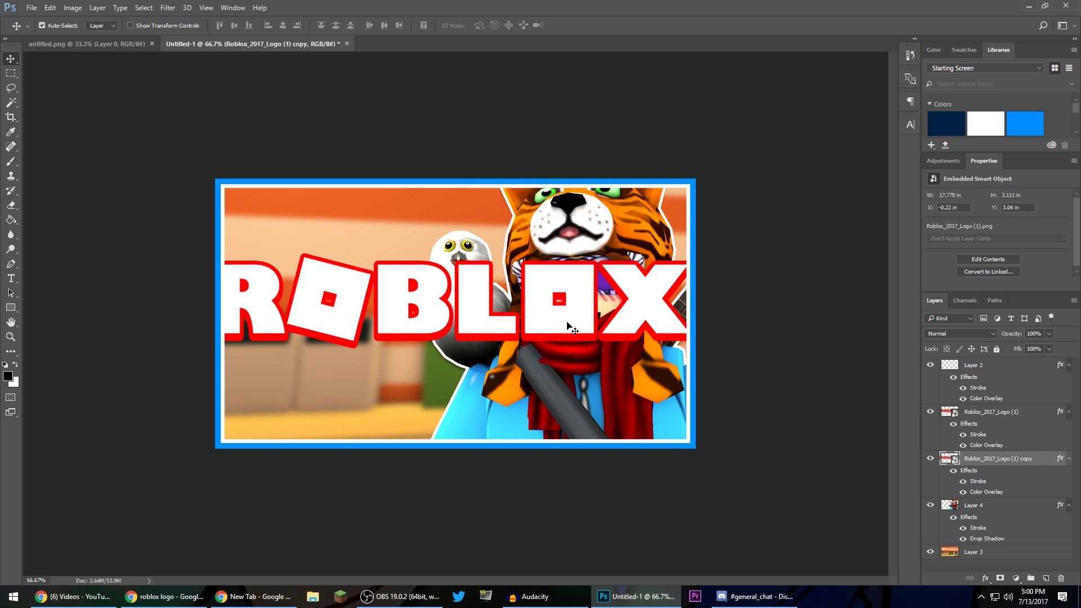
pyautogui.hotkey('shift', 'Down')
pyautogui.hotkey('shift', 'Down')
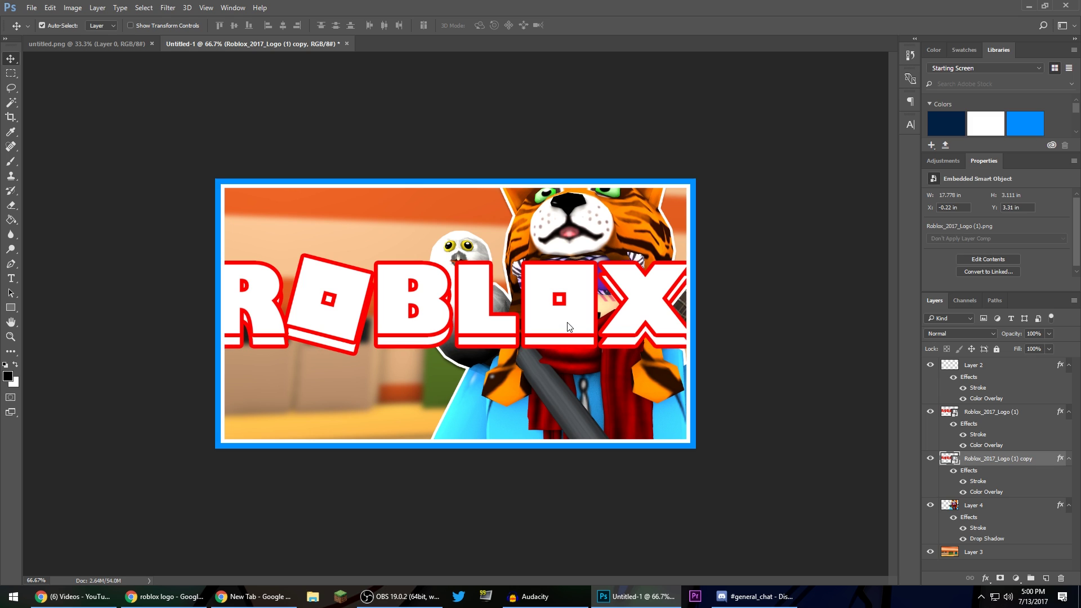
pyautogui.hotkey('shift', 'Up')
pyautogui.hotkey('shift', 'Down')
# - Set the logo copy's color overlay to ff0000 and apply the layer style
pyautogui.doubleClick(1045, 467)
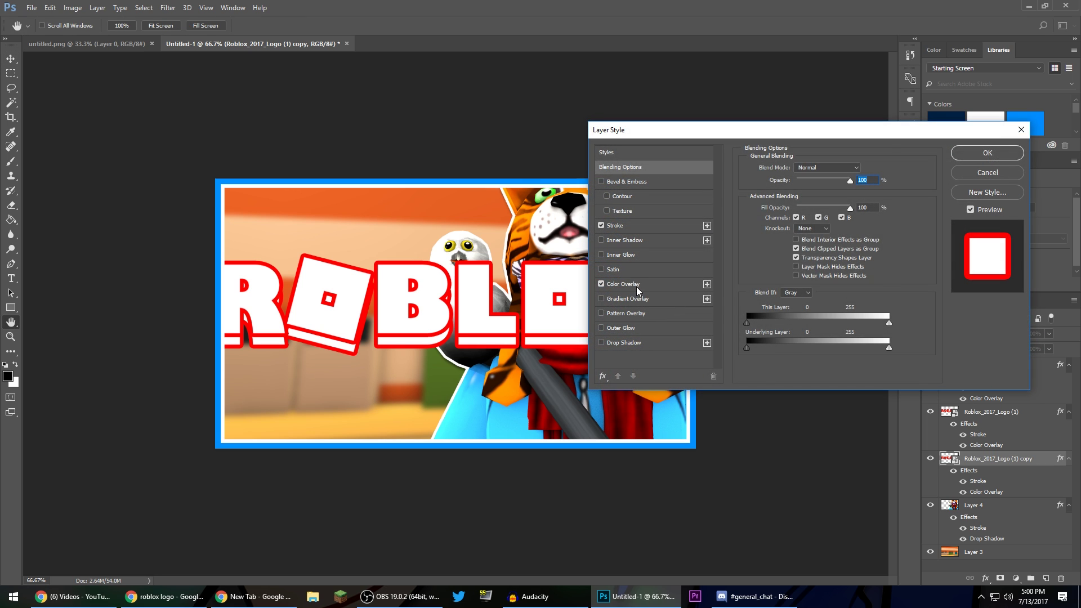
pyautogui.click(637, 285)
pyautogui.click(863, 169)
pyautogui.write('ff0000')
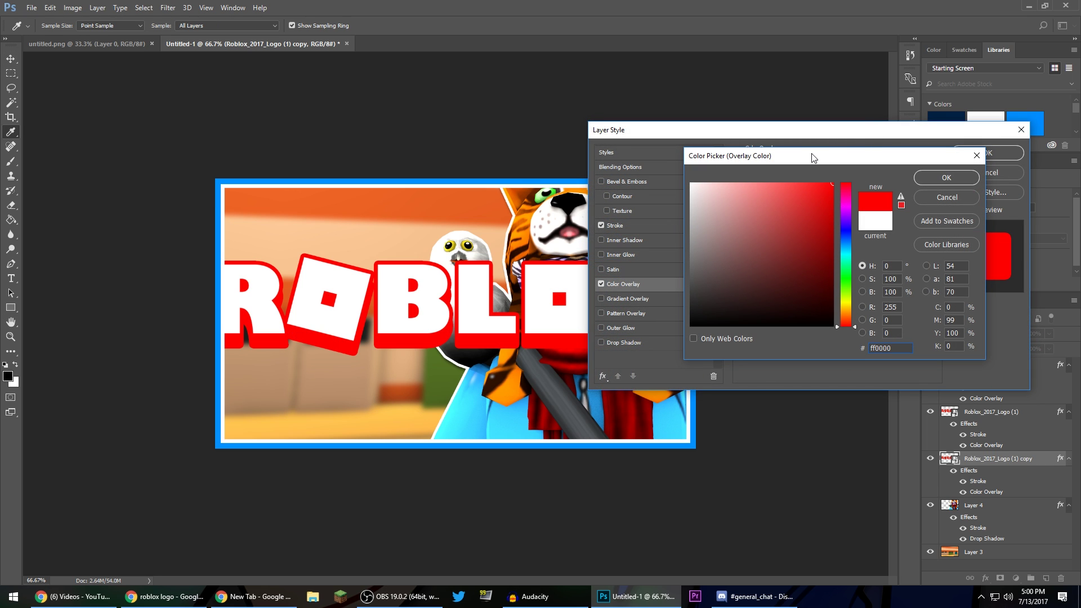
pyautogui.press('Return')
pyautogui.press('Return')
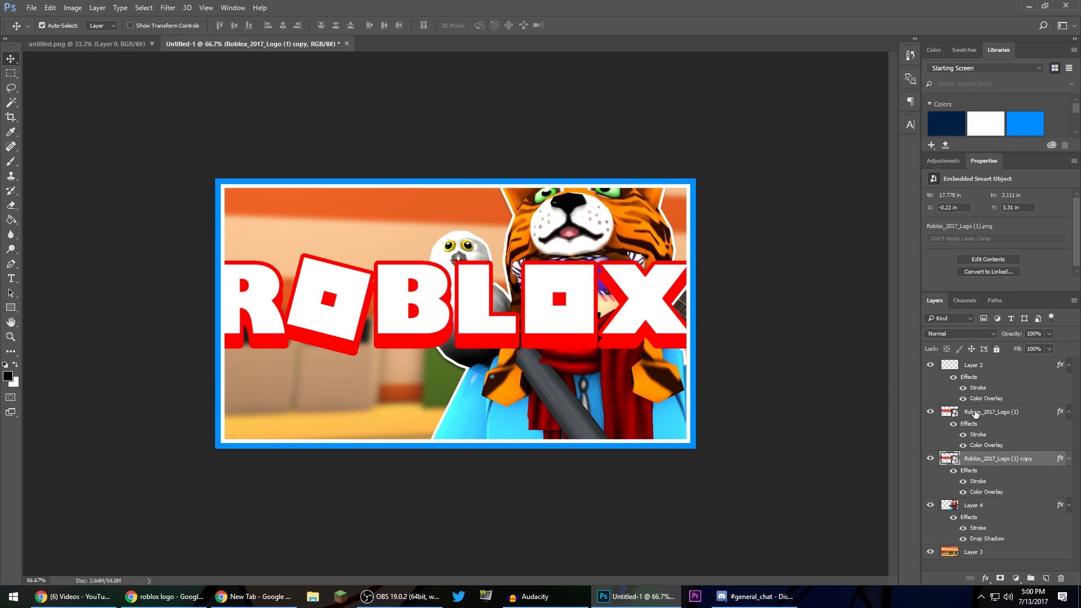
# - Scale both logo layers to about 74% in the thumbnail's upper left and move the character layer above them
pyautogui.click(976, 413)
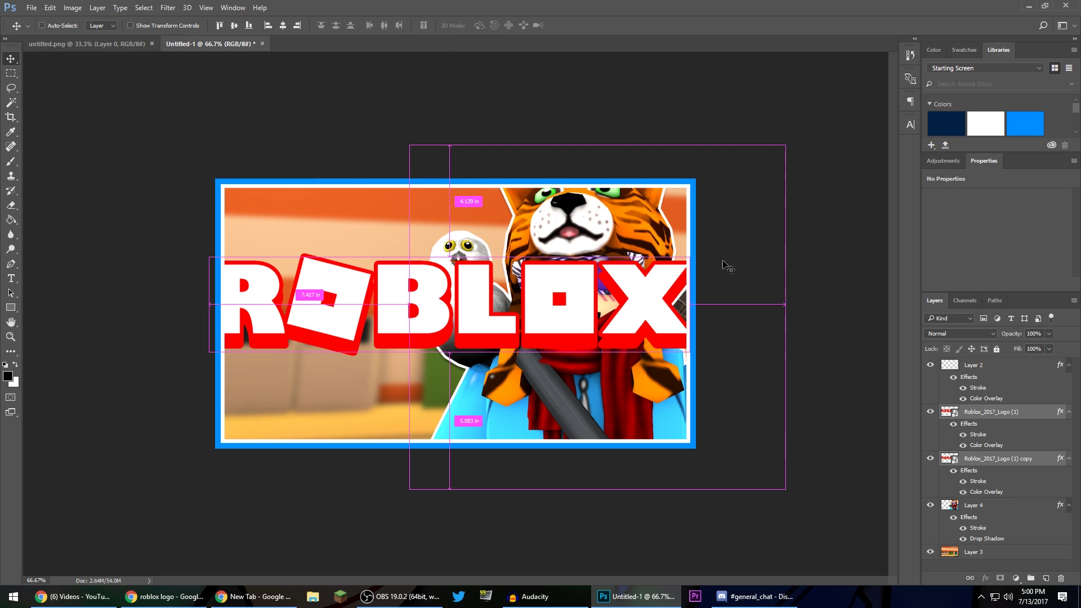
pyautogui.hotkey('ctrl', 't')
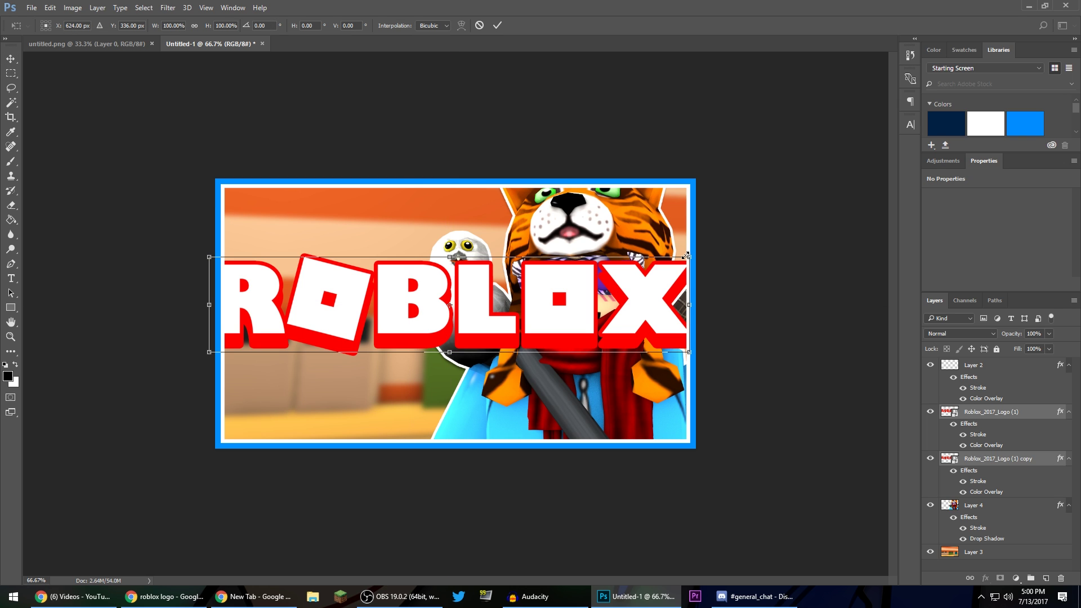
pyautogui.moveTo(690, 257); pyautogui.dragTo(586, 195)
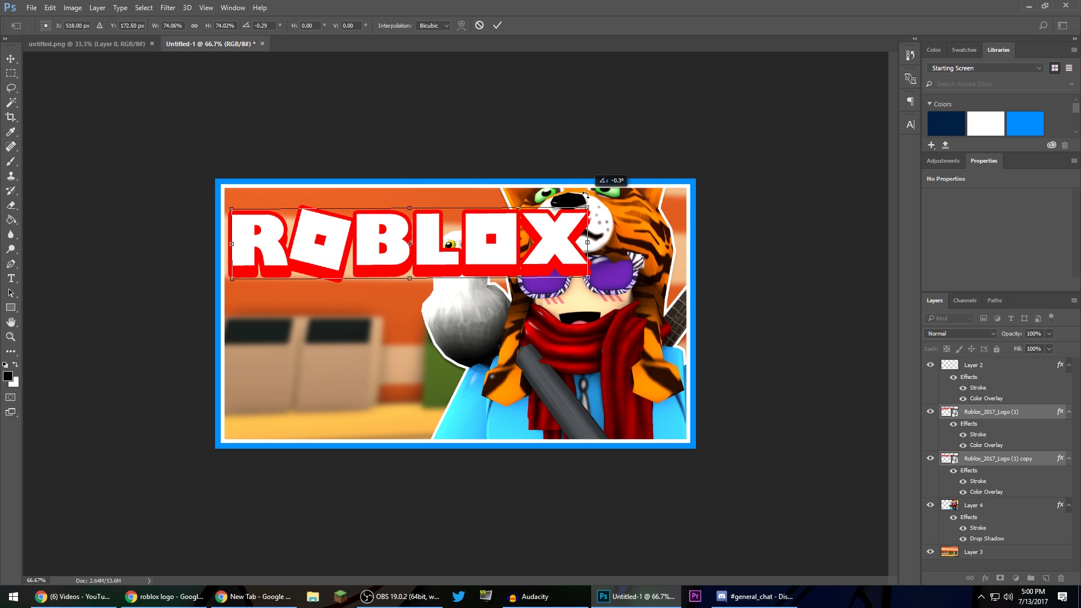
pyautogui.press('Return')
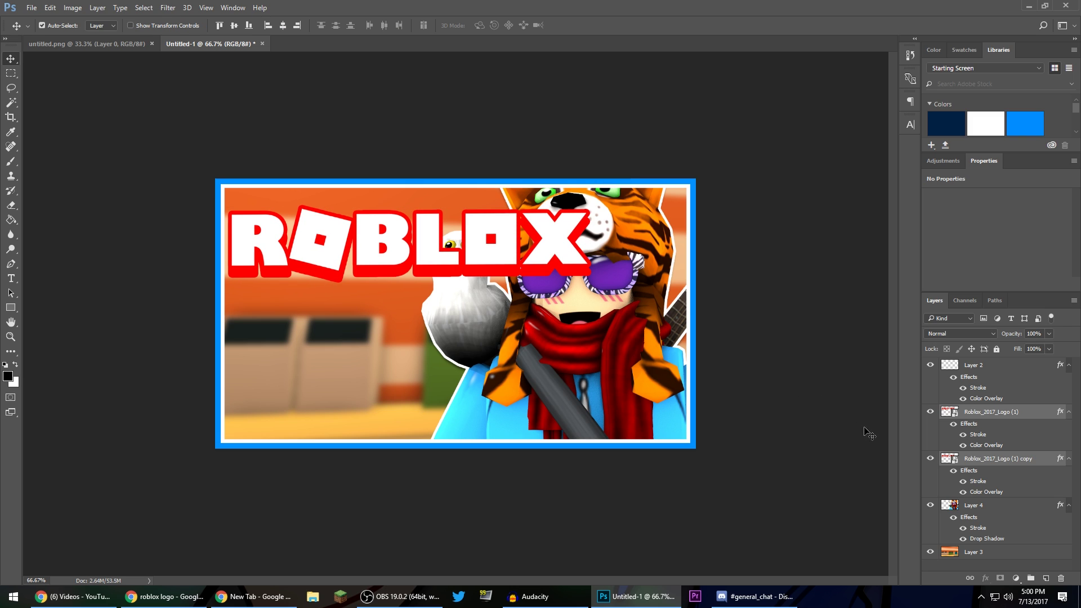
pyautogui.moveTo(962, 505); pyautogui.dragTo(967, 412)
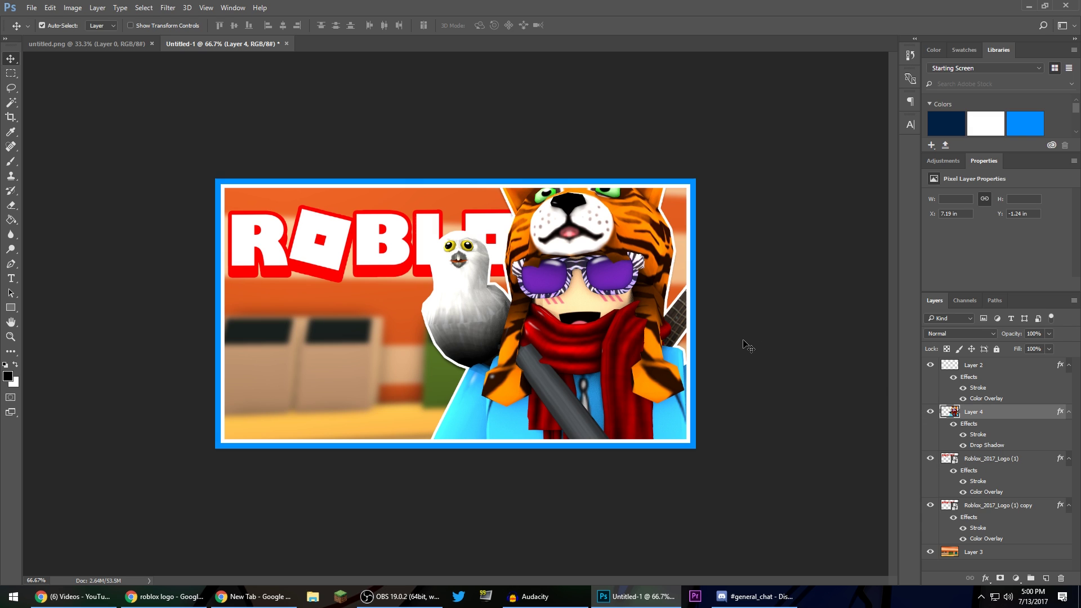
# - Scale both Roblox logo layers together to about 135% so they span the thumbnail's full width near its upper edge
pyautogui.click(968, 463)
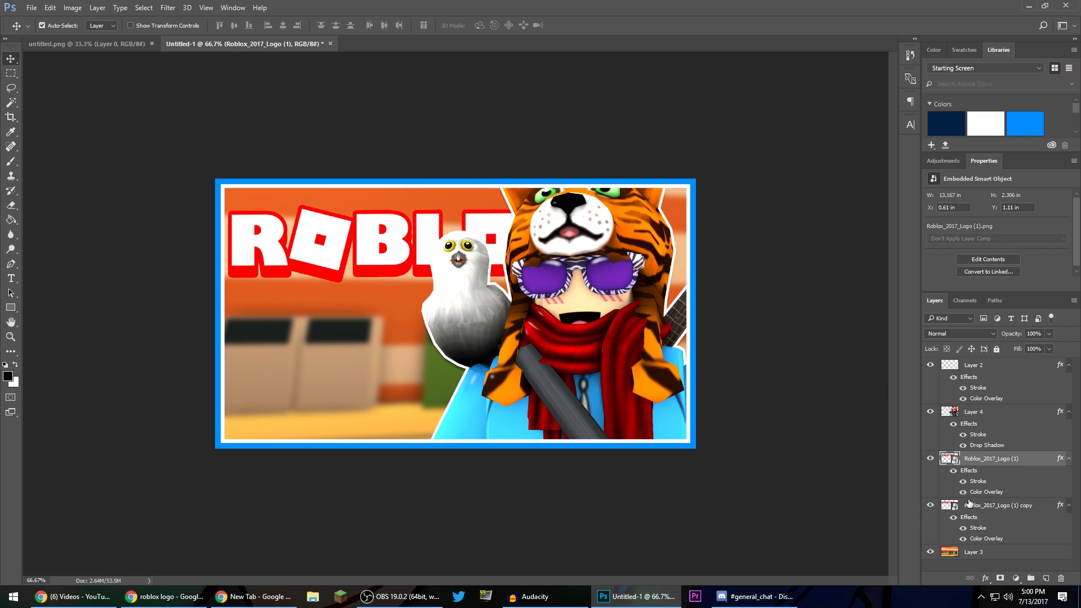
pyautogui.keyDown('shift'); pyautogui.click(967, 507); pyautogui.keyUp('shift')
pyautogui.hotkey('ctrl', 't')
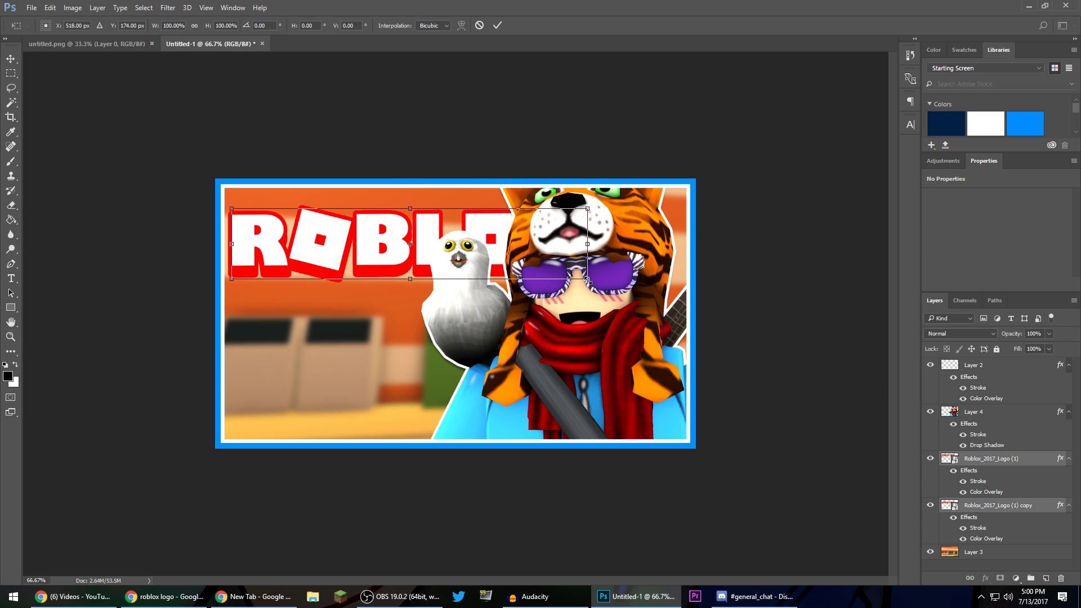
pyautogui.moveTo(588, 279); pyautogui.dragTo(745, 310)
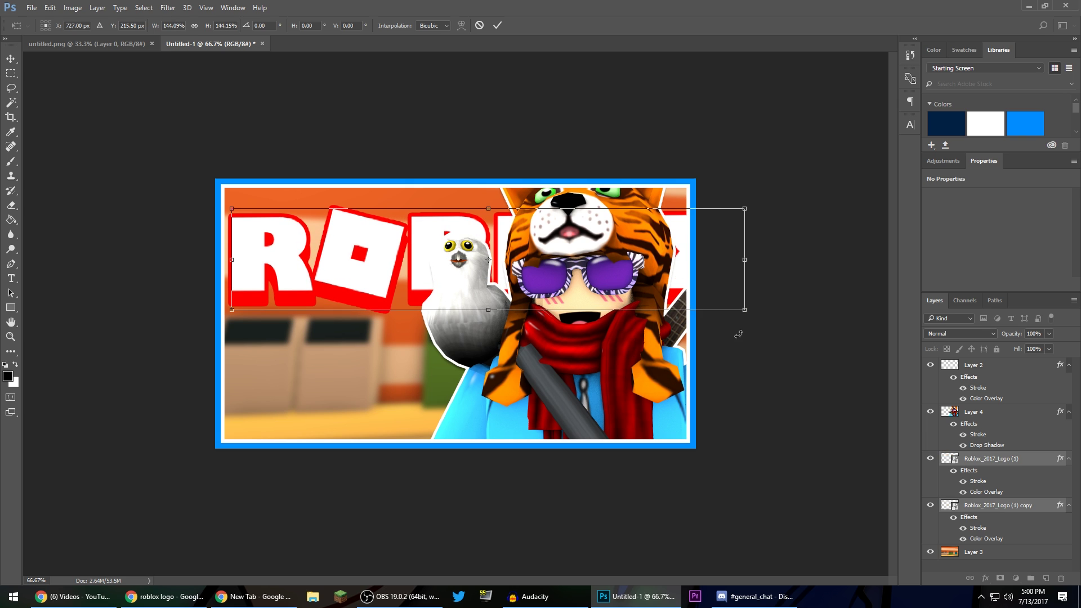
pyautogui.moveTo(698, 251); pyautogui.dragTo(682, 243)
pyautogui.moveTo(729, 200); pyautogui.dragTo(649, 227)
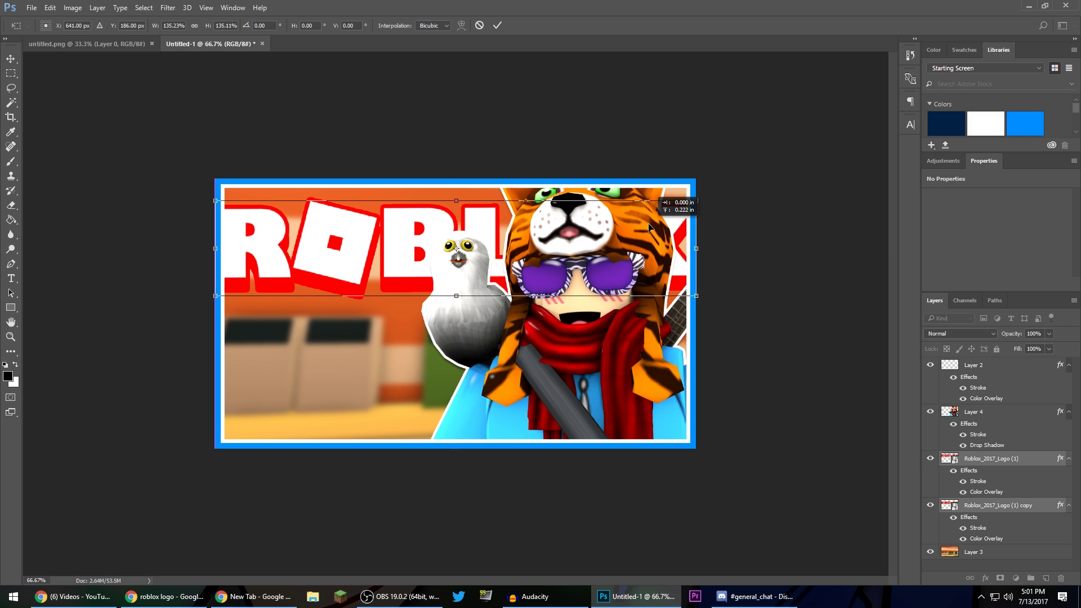
pyautogui.press('Return')
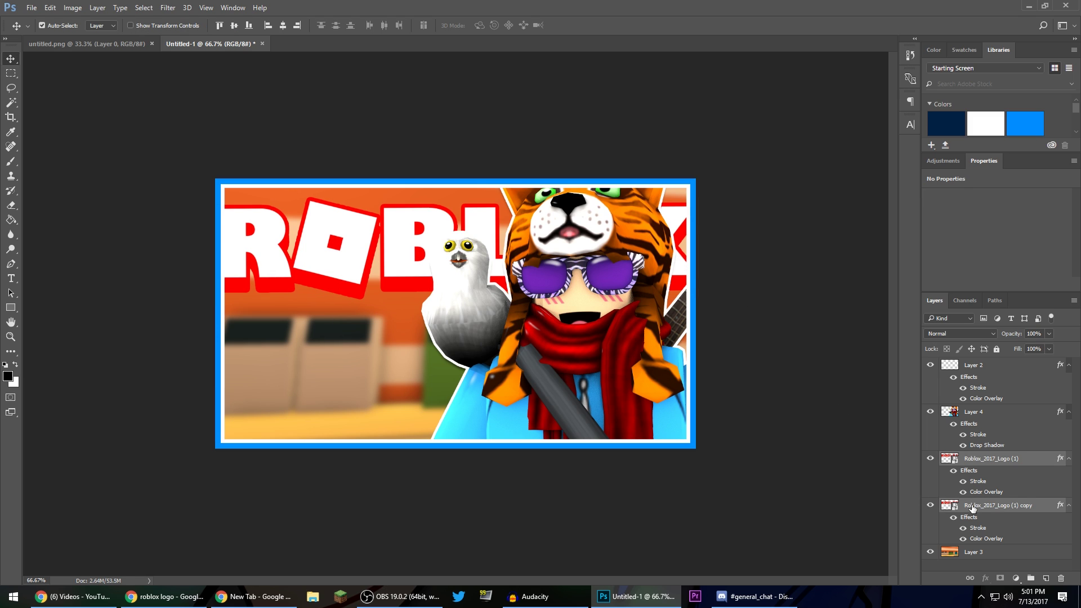
# - Add a drop shadow to the logo copy layer with 75% opacity, 20 px distance, 36% spread and an enlarged size
pyautogui.click(1034, 511)
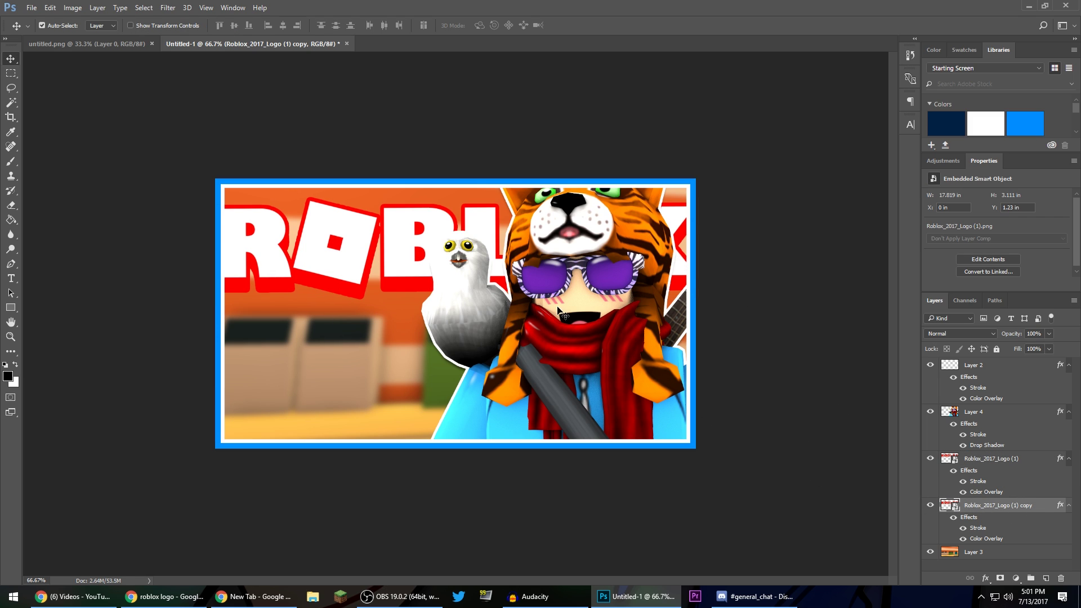
pyautogui.doubleClick(1049, 511)
pyautogui.click(634, 343)
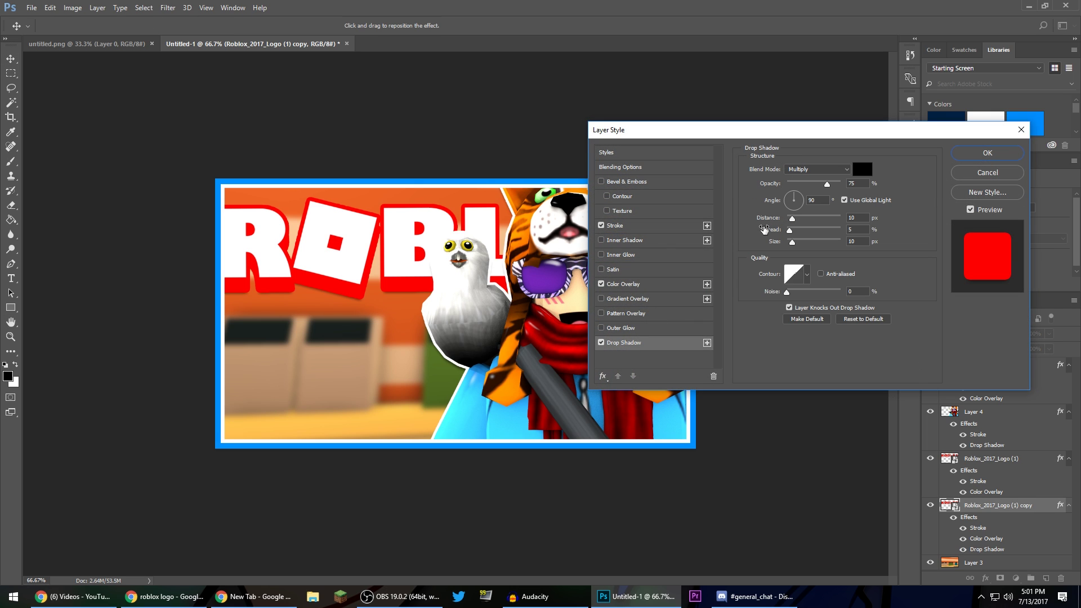
pyautogui.moveTo(827, 184); pyautogui.dragTo(842, 184)
pyautogui.moveTo(793, 218); pyautogui.dragTo(797, 242)
pyautogui.write('20')
pyautogui.moveTo(860, 184); pyautogui.dragTo(847, 183)
pyautogui.write('75')
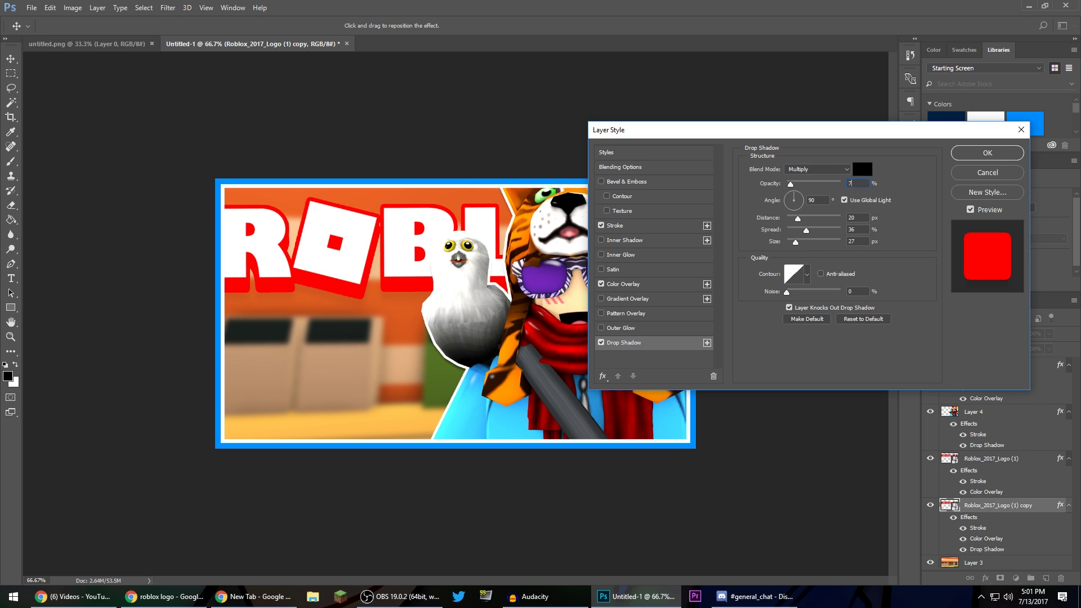
pyautogui.click(813, 241)
pyautogui.moveTo(813, 243); pyautogui.dragTo(807, 243)
pyautogui.press('Return')
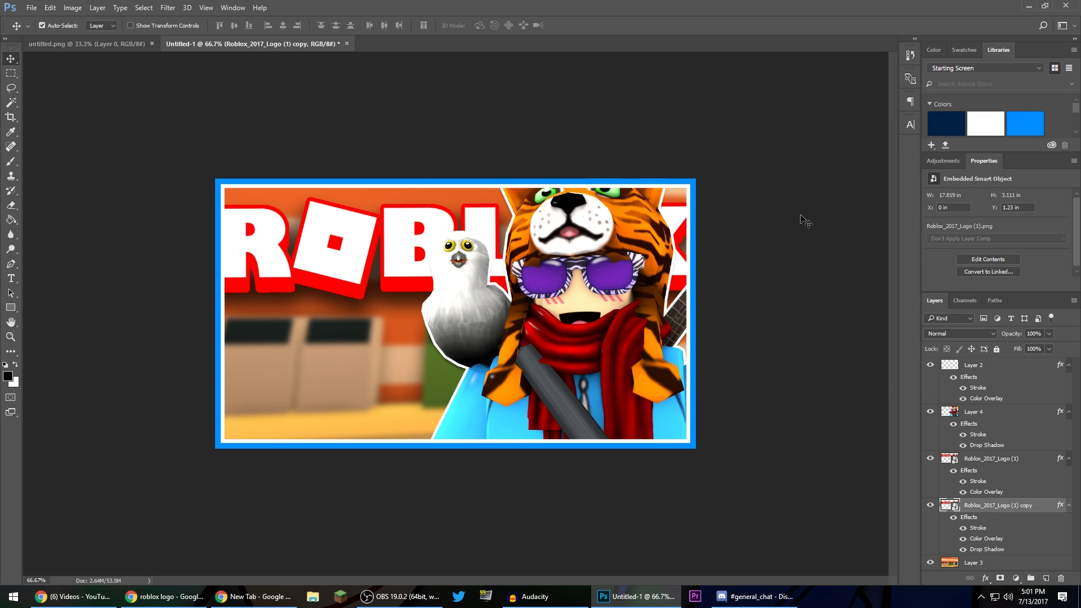
# - Examine how the whole thumbnail reads at a reduced size, and return to the 66.7% view
pyautogui.hotkey('ctrl', '-')
pyautogui.hotkey('ctrl', '-')
pyautogui.hotkey('ctrl', '-')
pyautogui.hotkey('ctrl', '-')
pyautogui.hotkey('ctrl', '-')
pyautogui.hotkey('ctrl', '-')
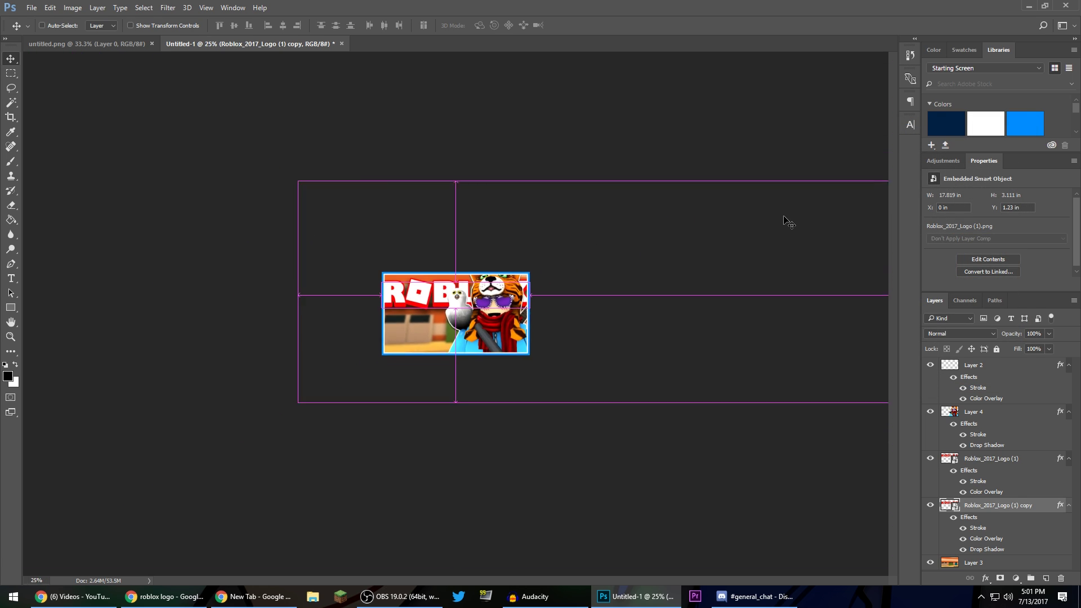
pyautogui.hotkey('ctrl', '+')
pyautogui.hotkey('ctrl', '+')
pyautogui.hotkey('ctrl', '+')
pyautogui.hotkey('ctrl', '+')
pyautogui.hotkey('ctrl', '+')
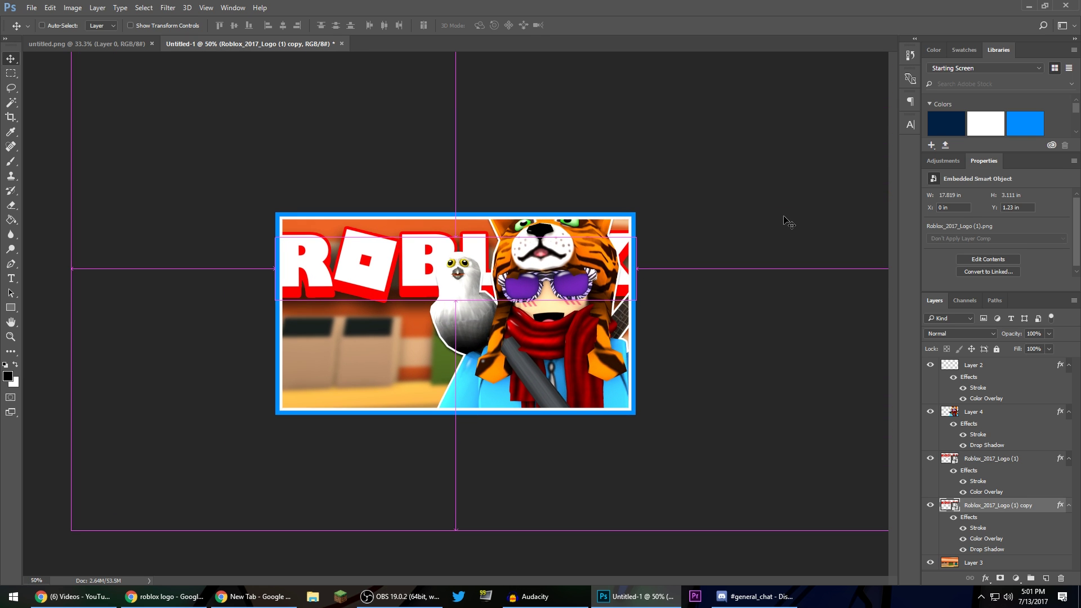
pyautogui.hotkey('ctrl', '+')
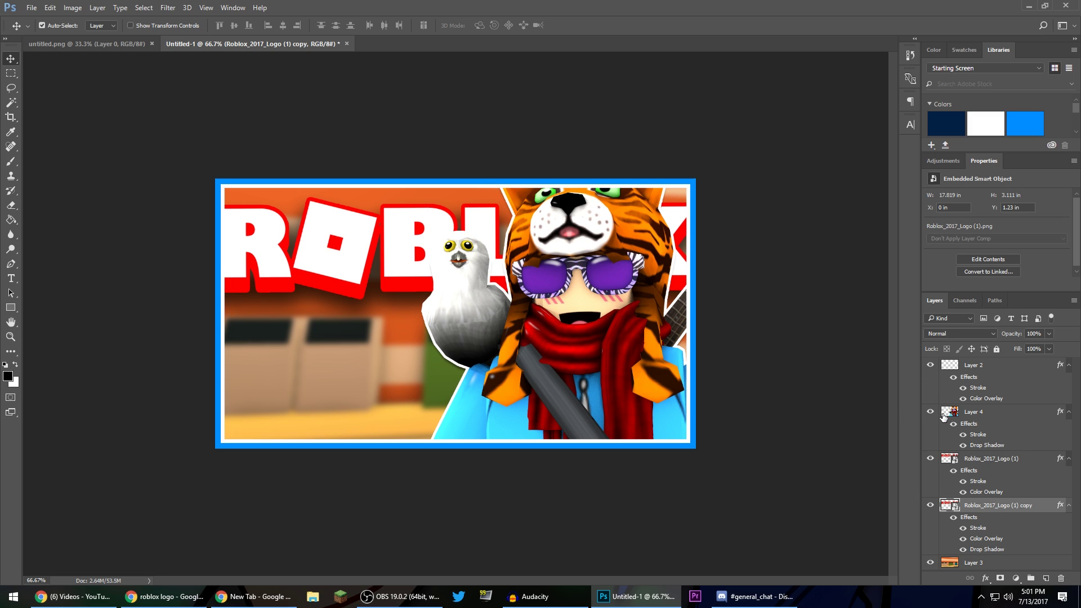
# - Add the text "EASTER" over the thumbnail's lower left in Heroes Legend at 150 pt
pyautogui.click(7, 284)
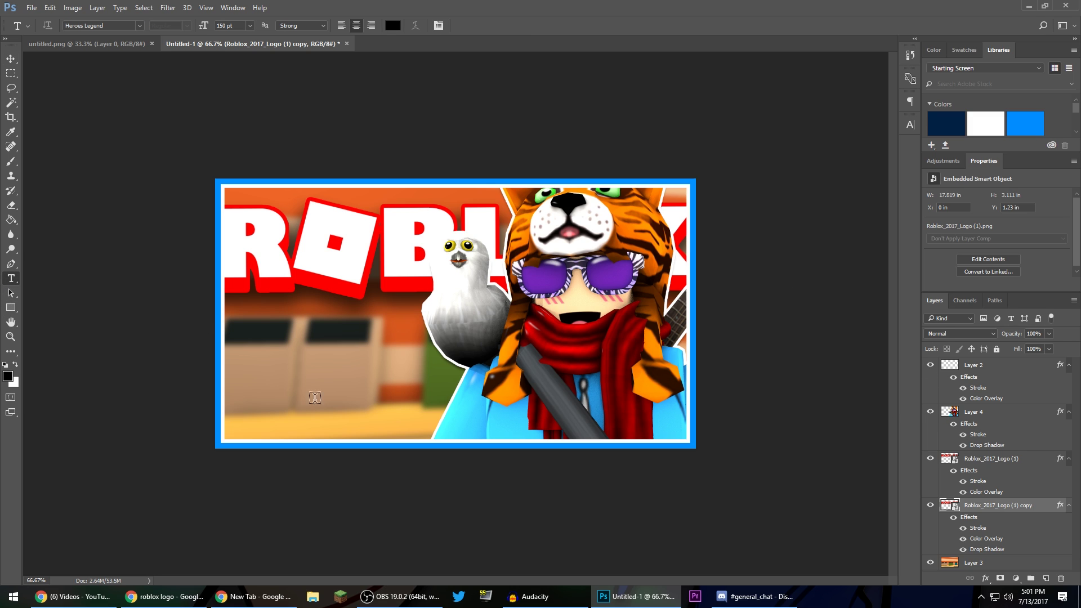
pyautogui.click(297, 336)
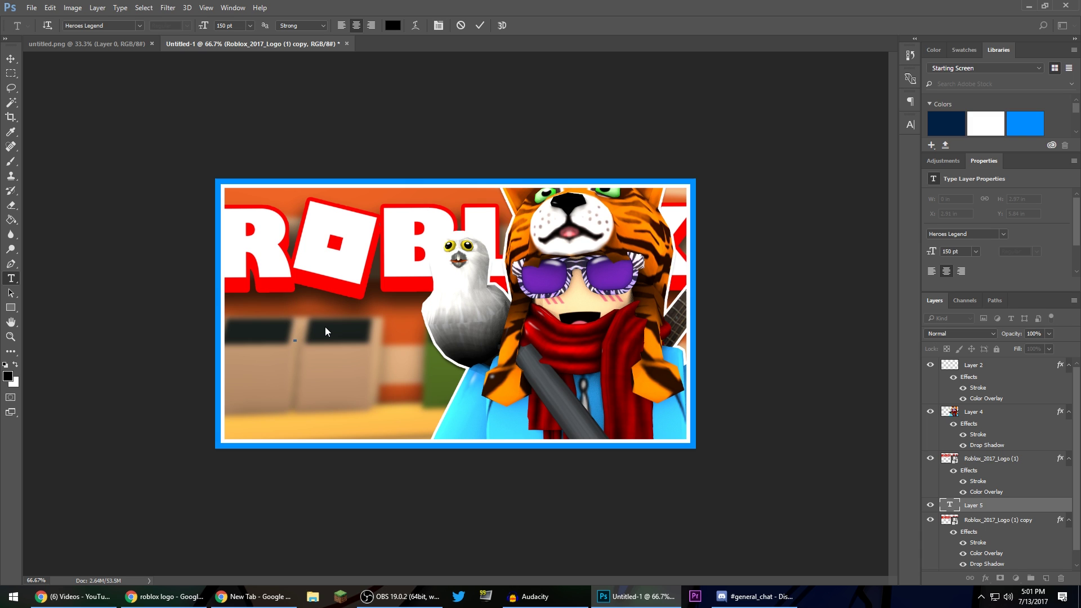
pyautogui.write('EASTER')
pyautogui.click(11, 58)
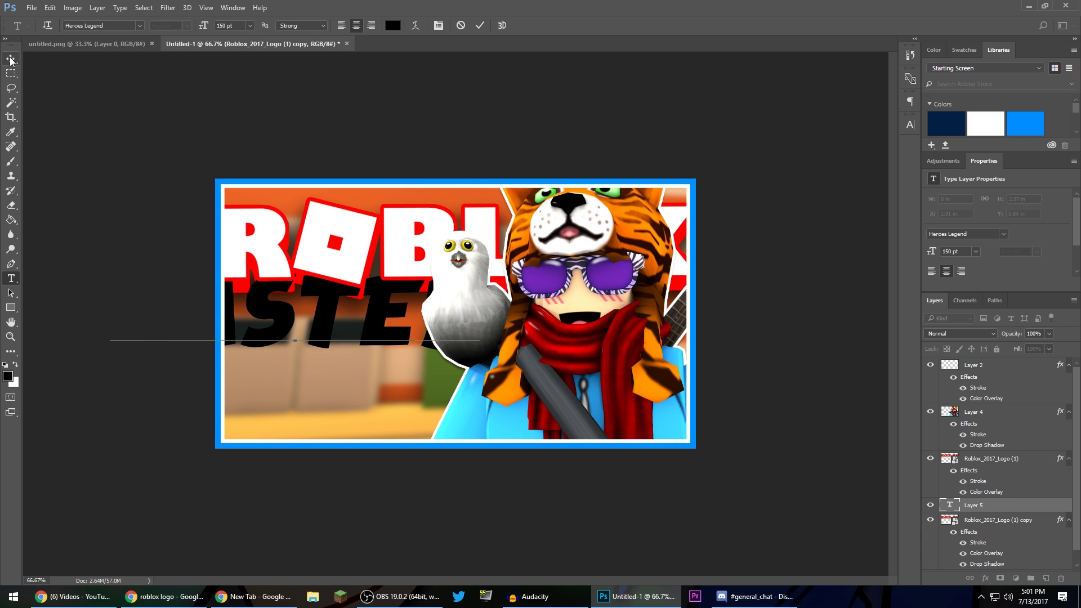
# - Move the EASTER text layer above the character layer and position the text just below the Roblox logo
pyautogui.moveTo(334, 324); pyautogui.dragTo(444, 344)
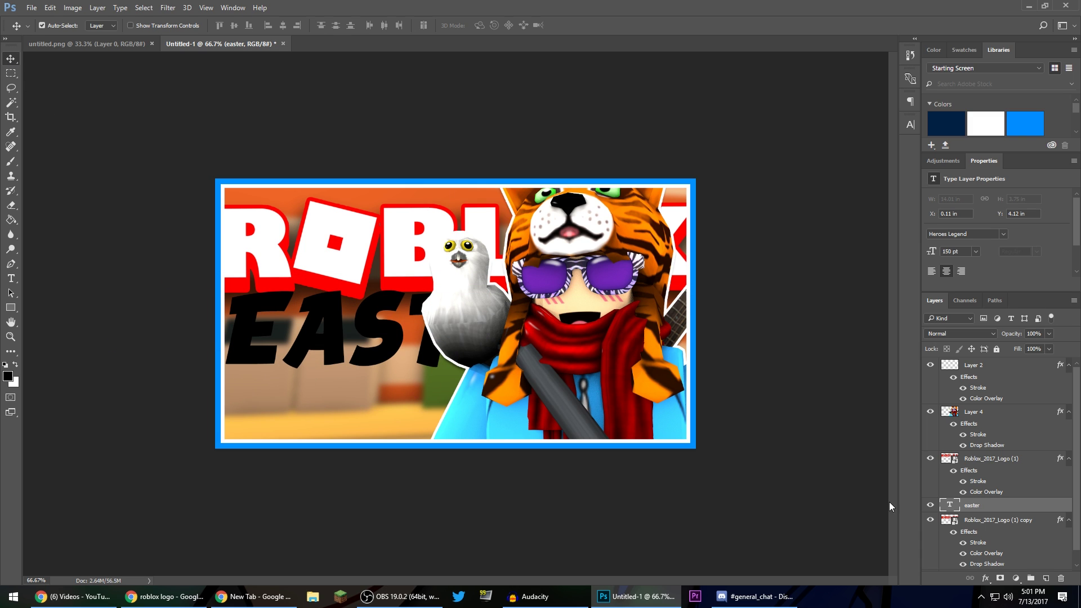
pyautogui.moveTo(980, 507); pyautogui.dragTo(968, 412)
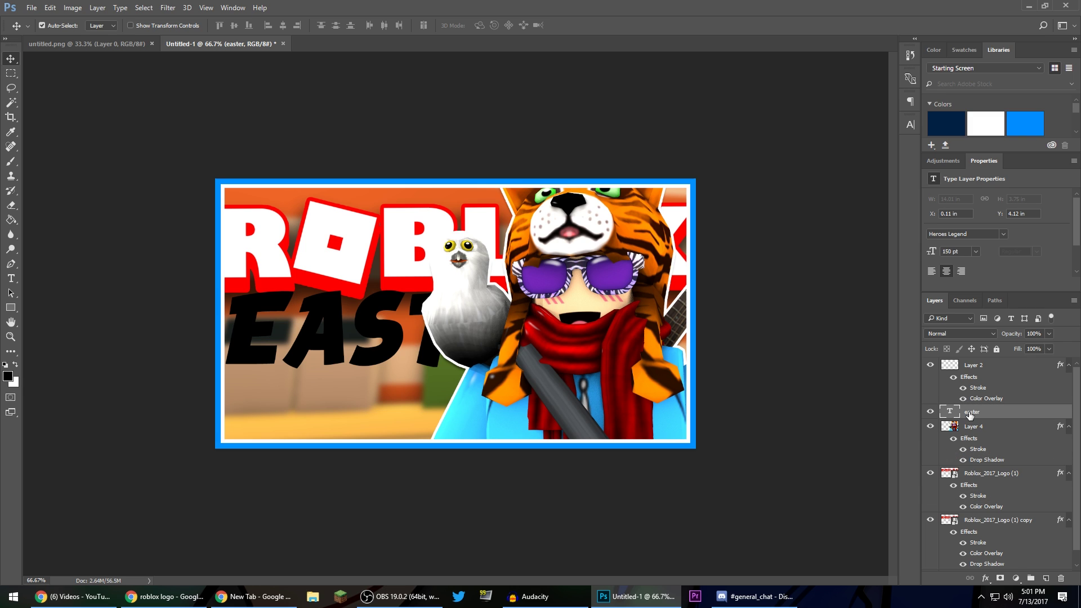
pyautogui.moveTo(372, 331); pyautogui.dragTo(400, 342)
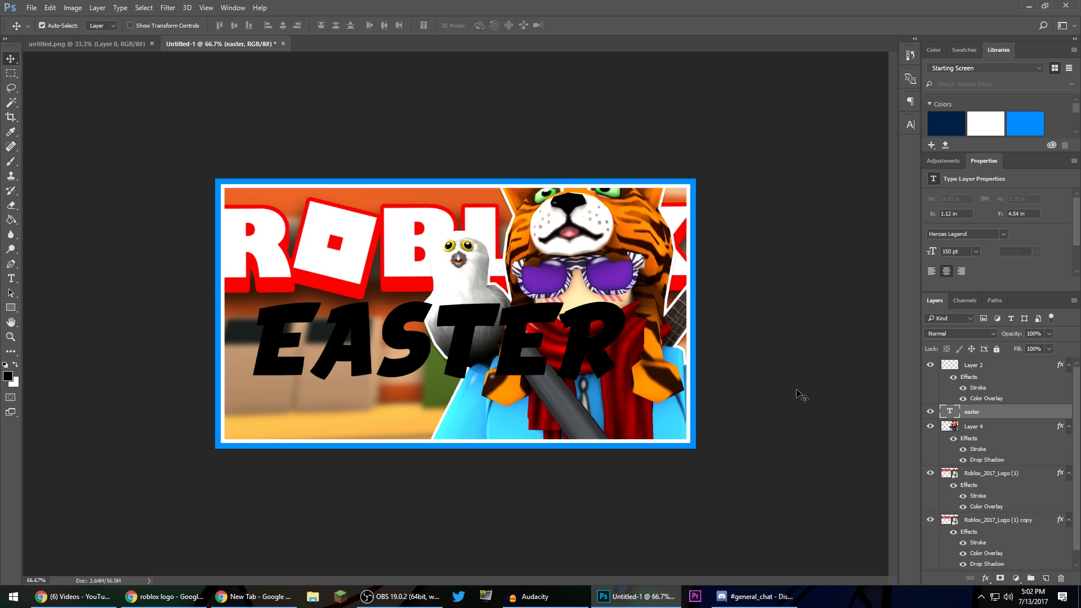
# - Enable a gradient overlay on the EASTER text layer and start its gradient from the Foreground to Background preset
pyautogui.doubleClick(1007, 416)
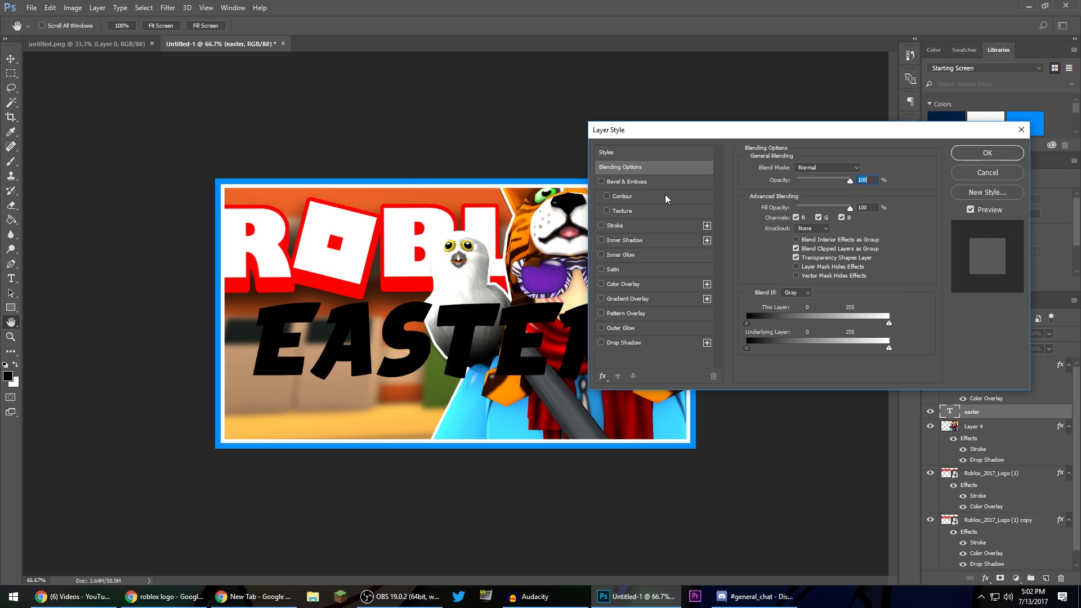
pyautogui.moveTo(687, 134); pyautogui.dragTo(618, 111)
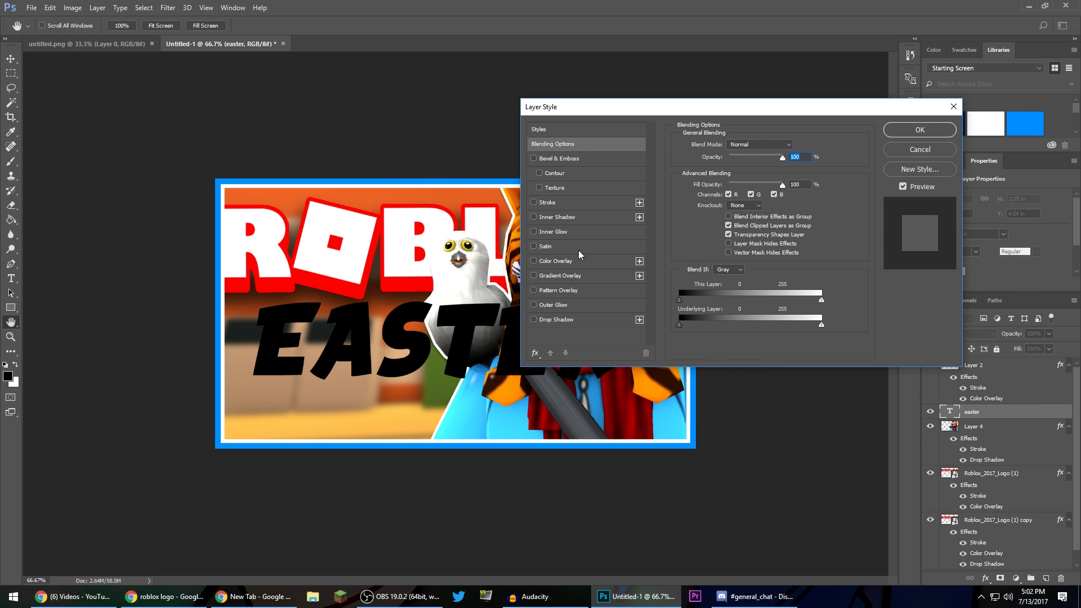
pyautogui.click(552, 275)
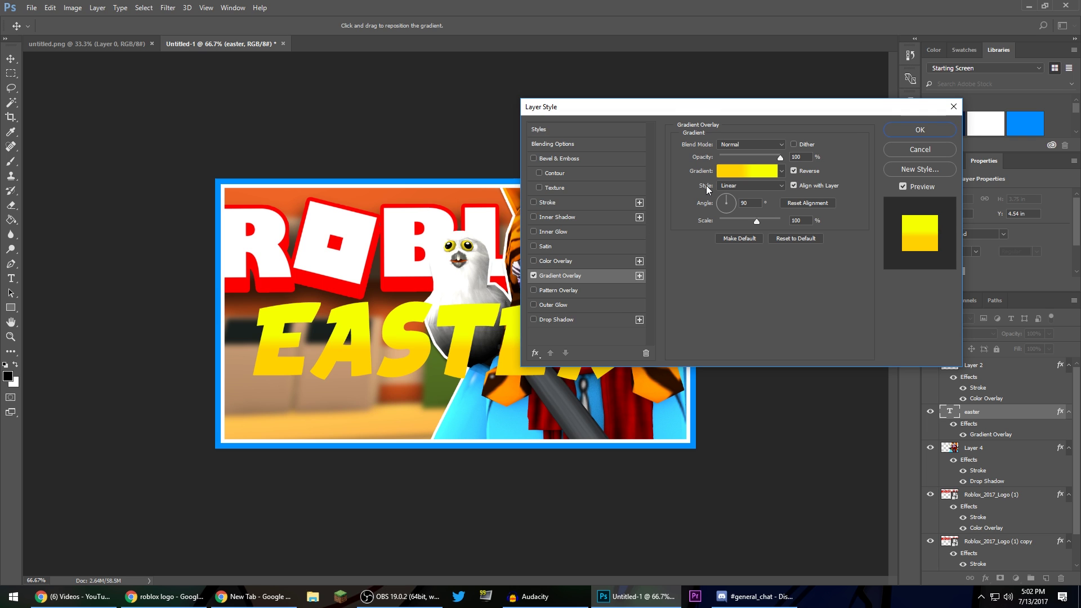
pyautogui.click(732, 171)
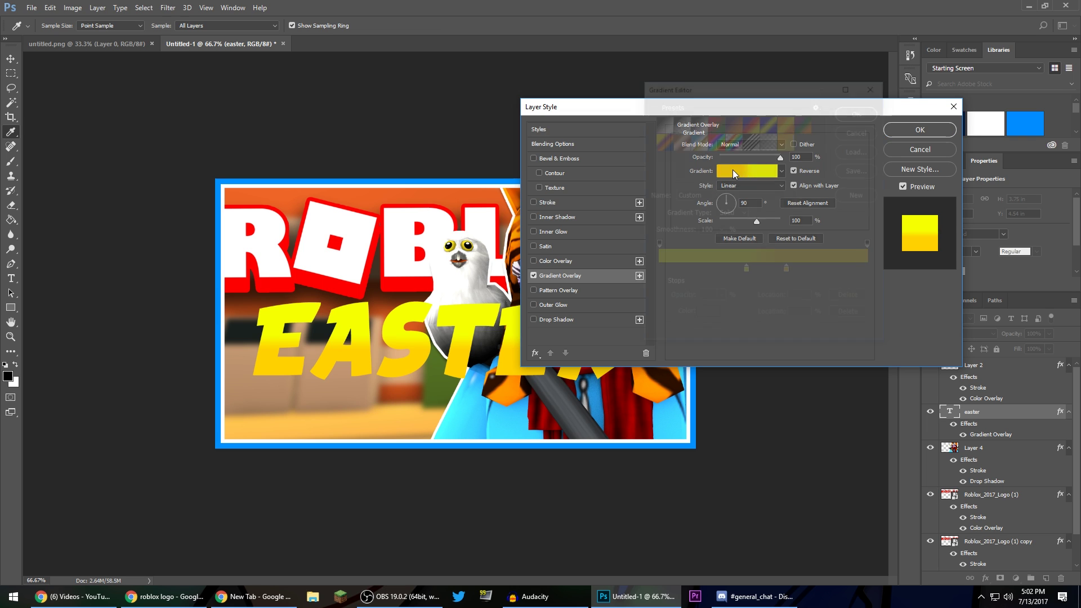
pyautogui.click(662, 123)
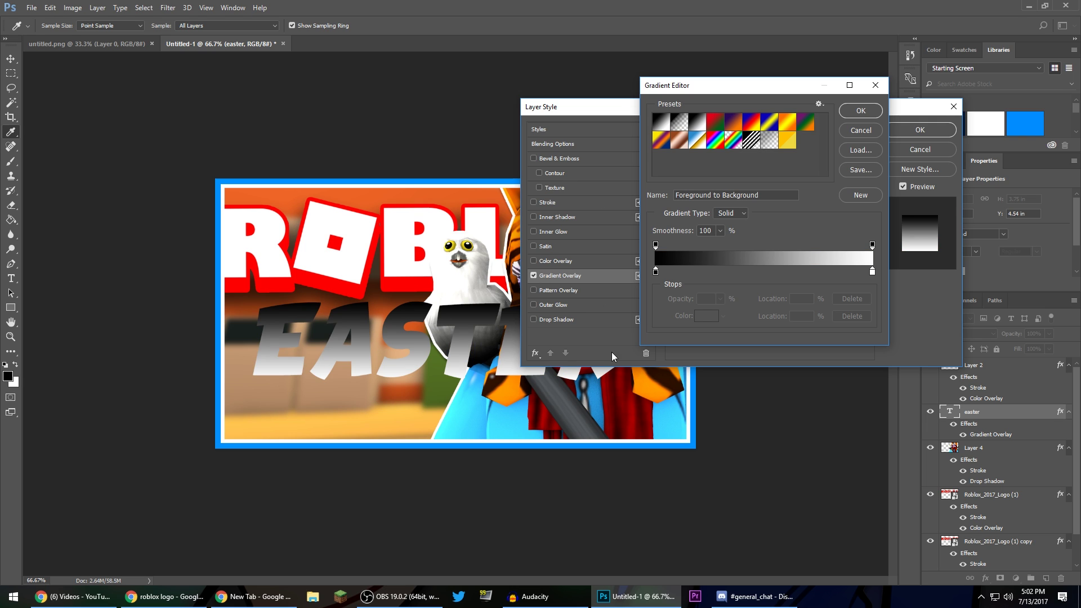
# - Set the gradient's black color stop to the bright yellow eaff00
pyautogui.doubleClick(656, 273)
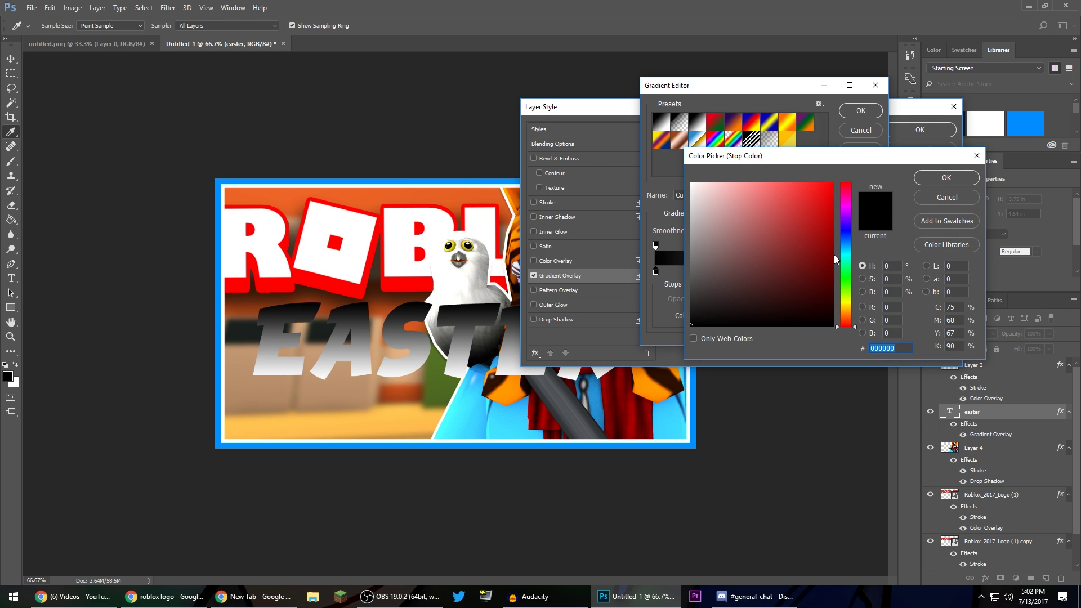
pyautogui.click(845, 302)
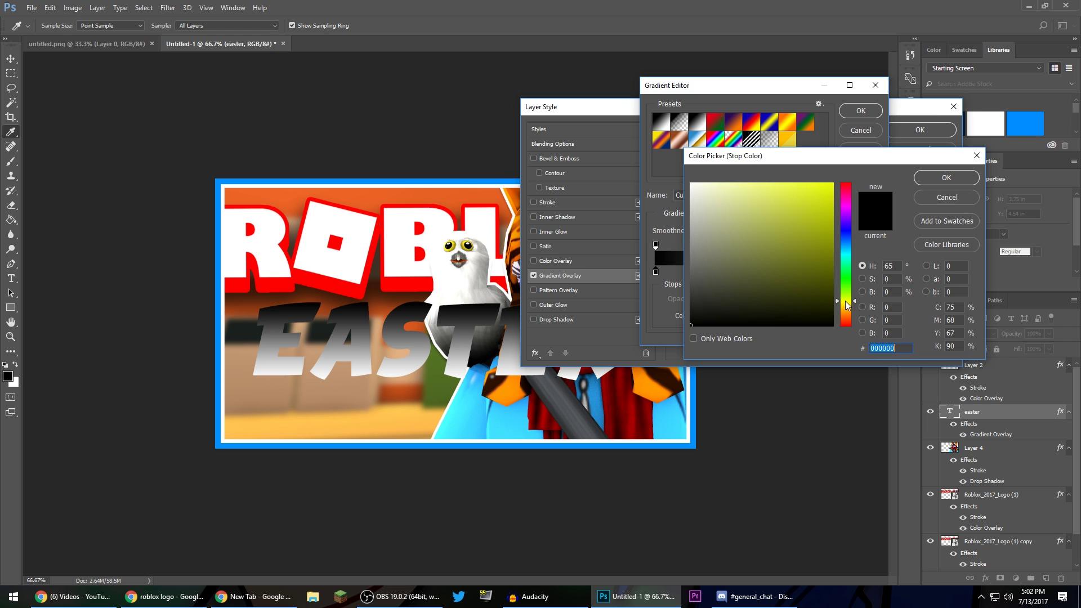
pyautogui.moveTo(805, 245); pyautogui.dragTo(833, 184)
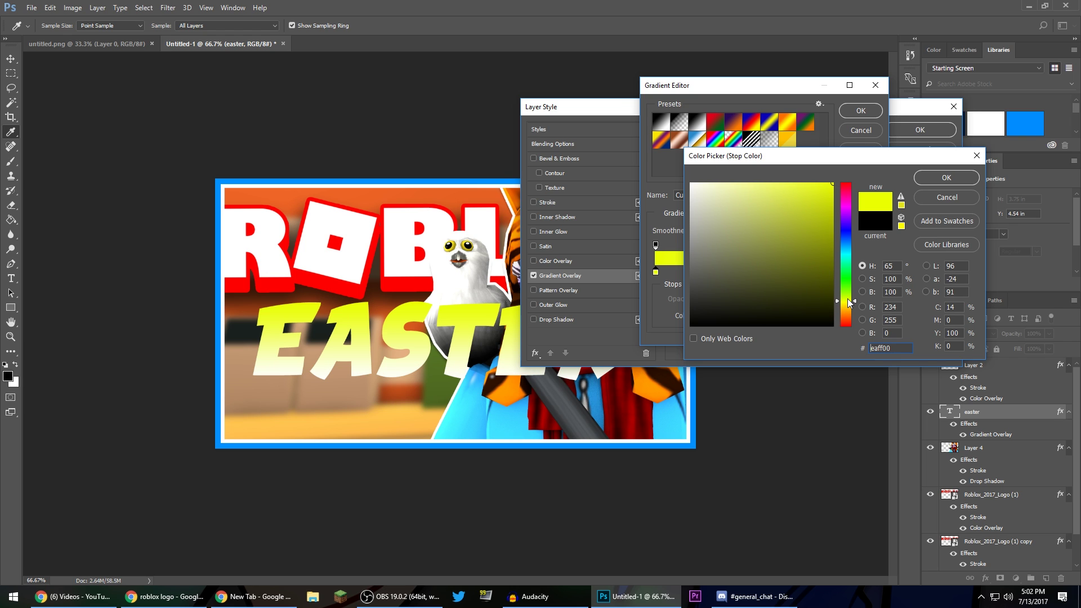
pyautogui.click(934, 183)
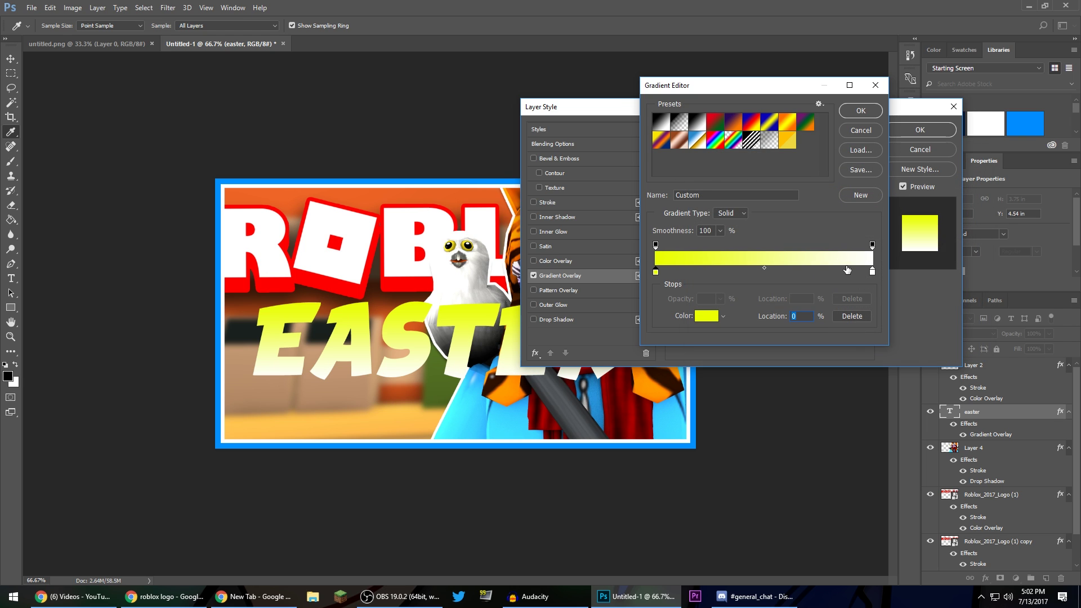
# - Set the gradient's white color stop to the orange-yellow ffc600
pyautogui.doubleClick(872, 271)
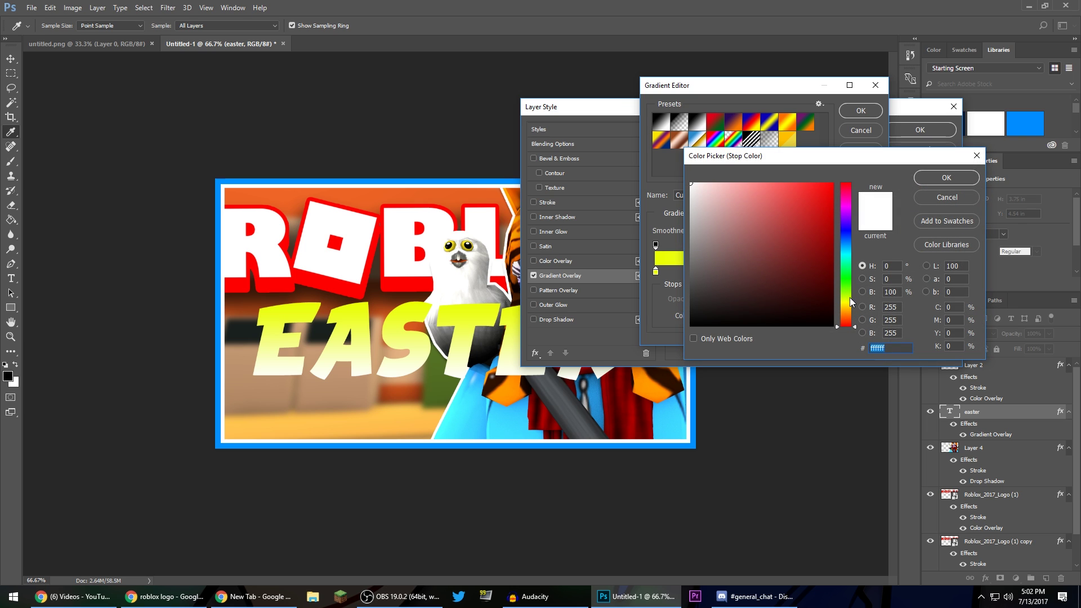
pyautogui.click(849, 303)
pyautogui.moveTo(811, 256); pyautogui.dragTo(898, 133)
pyautogui.click(846, 305)
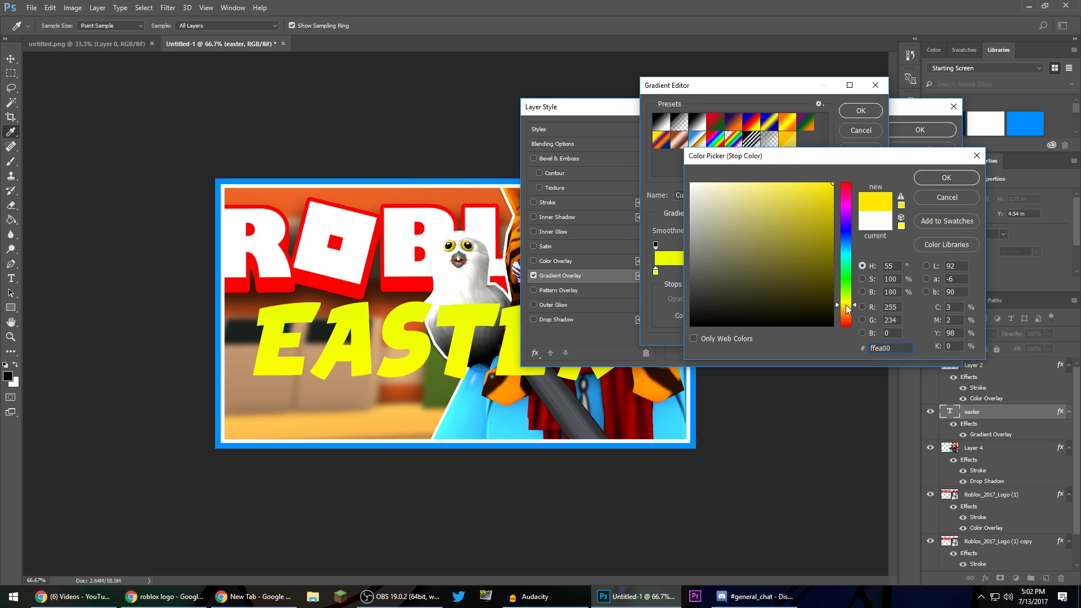
pyautogui.moveTo(846, 305); pyautogui.dragTo(850, 308)
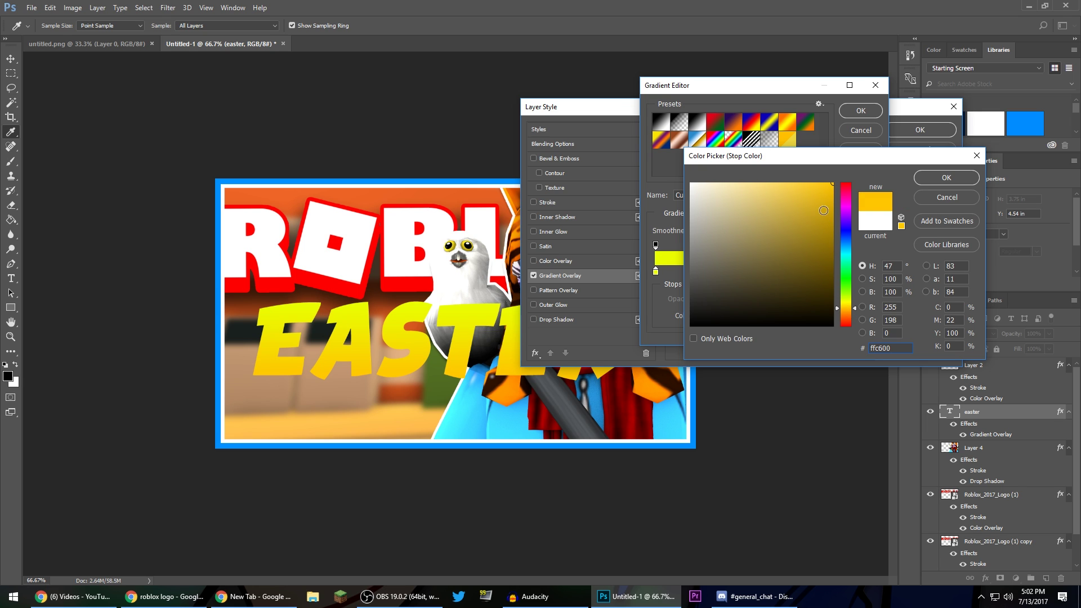
pyautogui.click(931, 176)
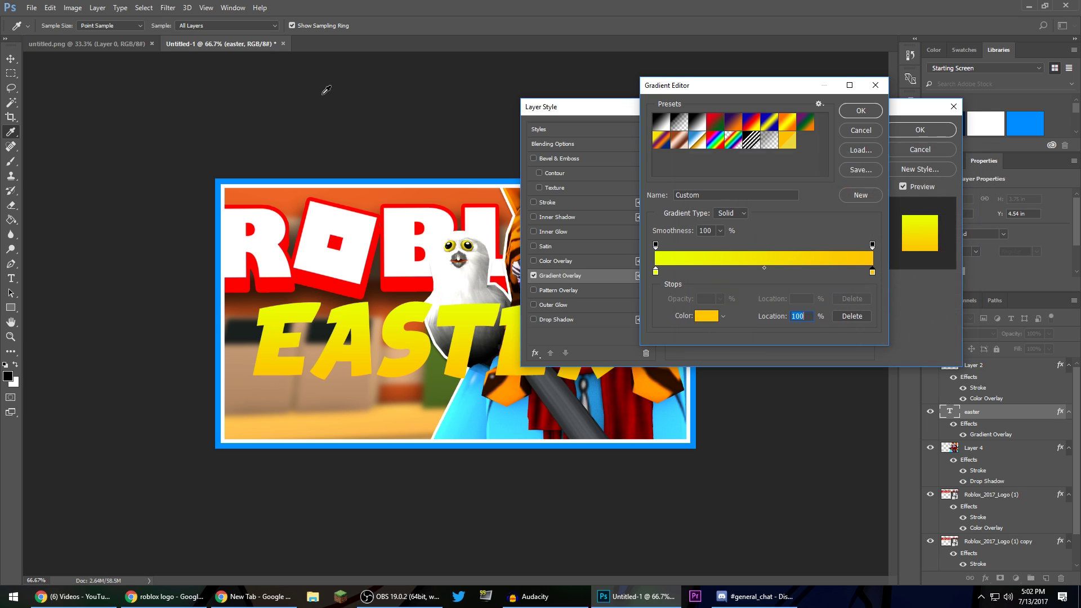
# - Bring the gradient stops closer together, with yellow slightly before the middle and orange at 61%, and accept the gradient
pyautogui.moveTo(657, 274); pyautogui.dragTo(754, 273)
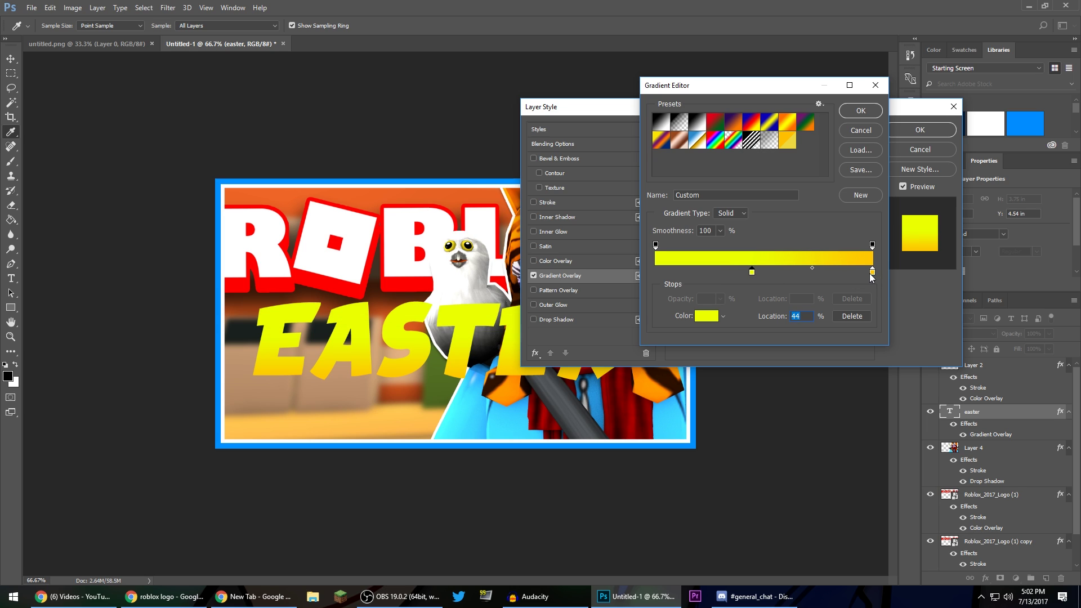
pyautogui.moveTo(872, 272); pyautogui.dragTo(772, 274)
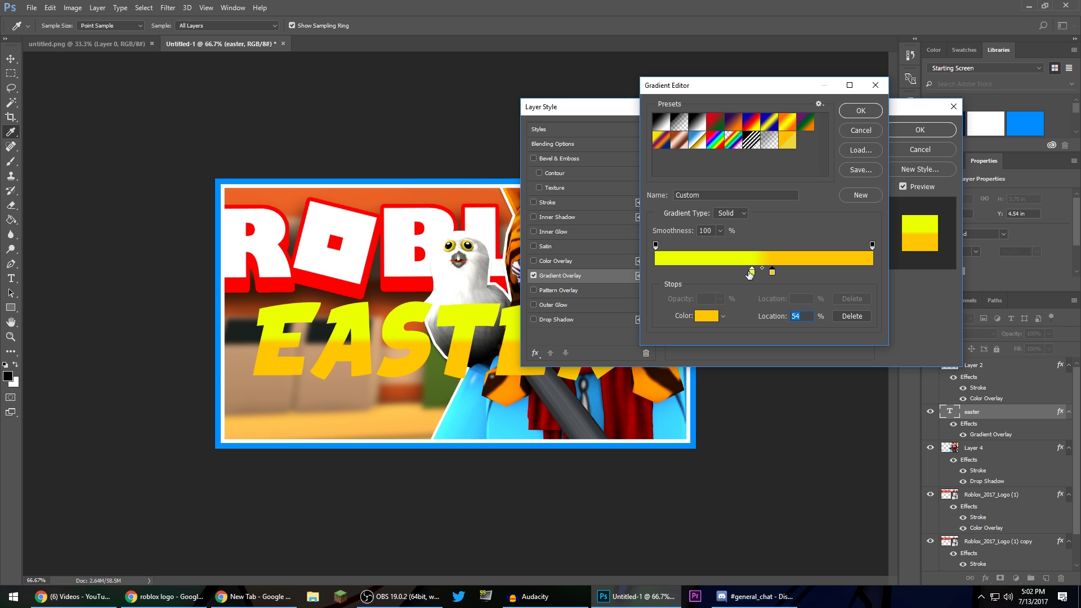
pyautogui.moveTo(751, 273); pyautogui.dragTo(788, 275)
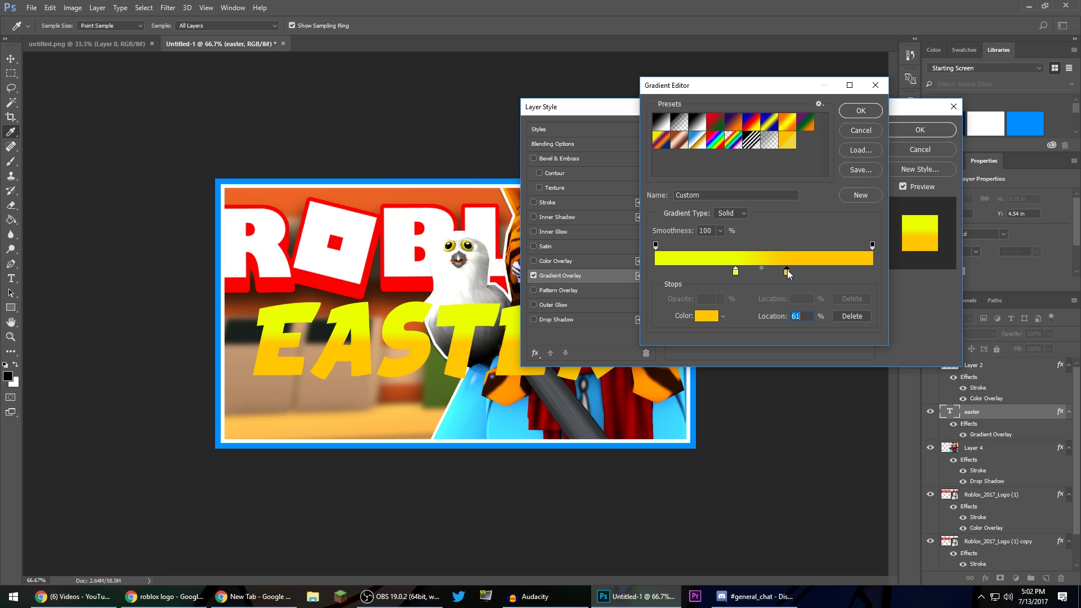
pyautogui.click(859, 112)
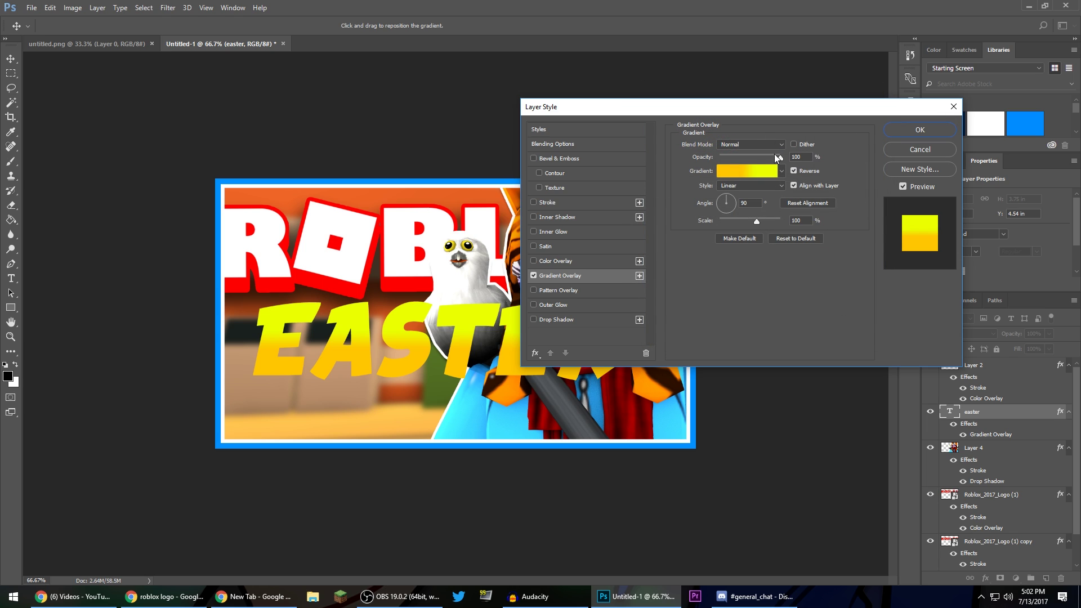
# - Add a black 10 px outside stroke around the EASTER text
pyautogui.click(576, 205)
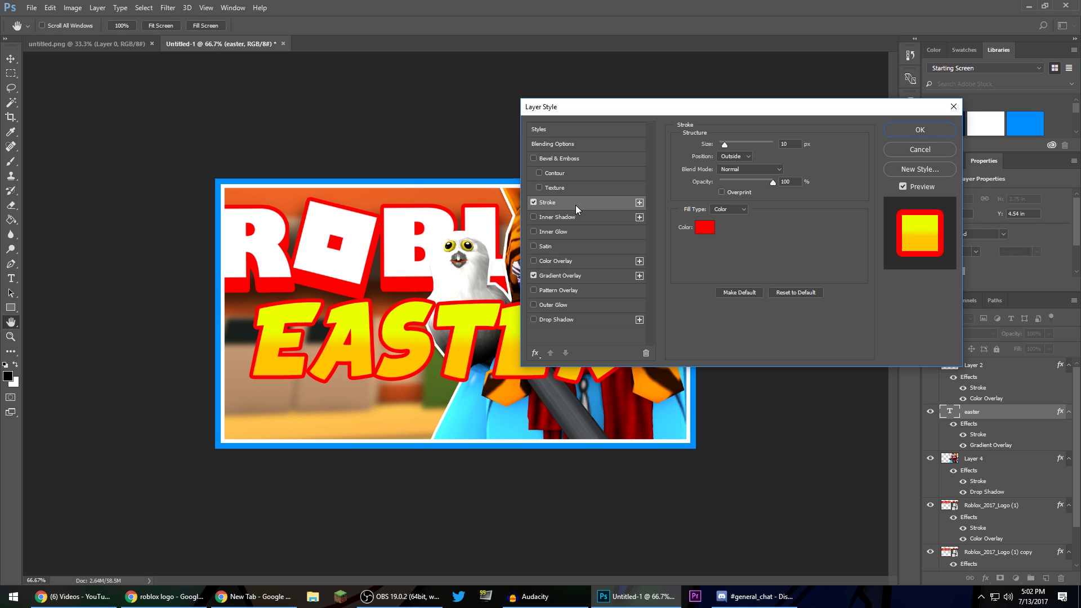
pyautogui.click(701, 227)
pyautogui.moveTo(701, 228)
pyautogui.mouseDown()
pyautogui.moveTo(874, 330)
pyautogui.moveTo(928, 379)
pyautogui.mouseUp()
pyautogui.click(942, 179)
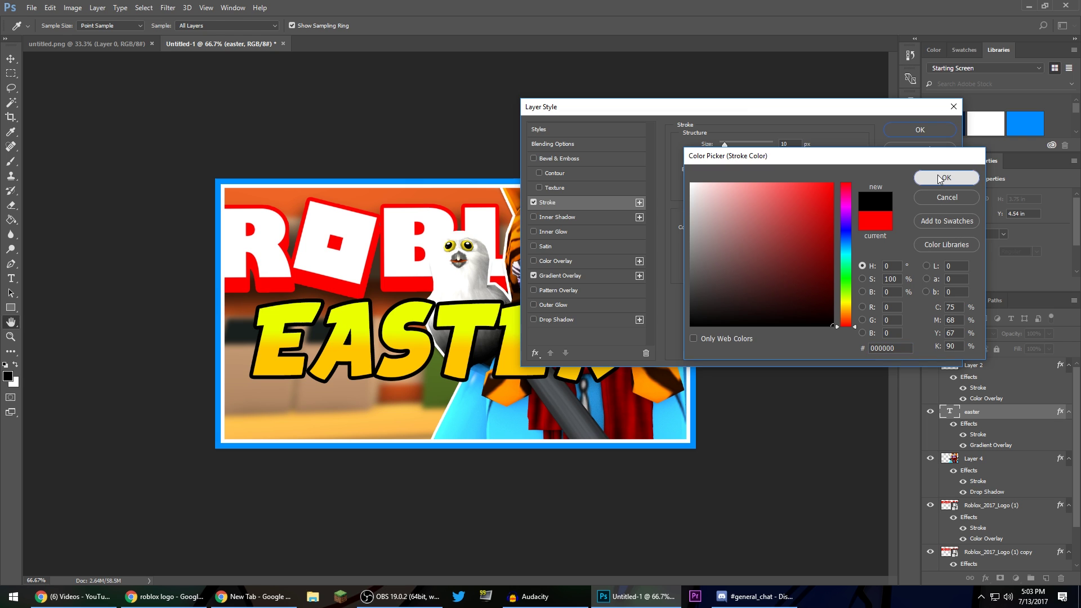
pyautogui.click(796, 144)
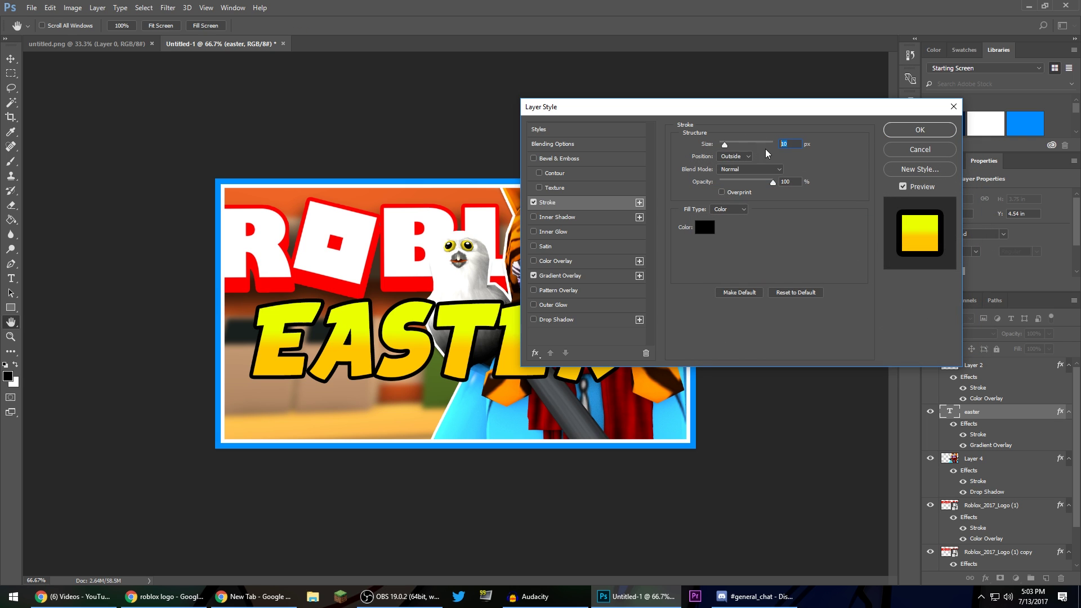
# - Add a drop shadow to the EASTER text with distance 20 px, spread 5% and size 10 px, and accept the layer style
pyautogui.moveTo(588, 110); pyautogui.dragTo(554, 142)
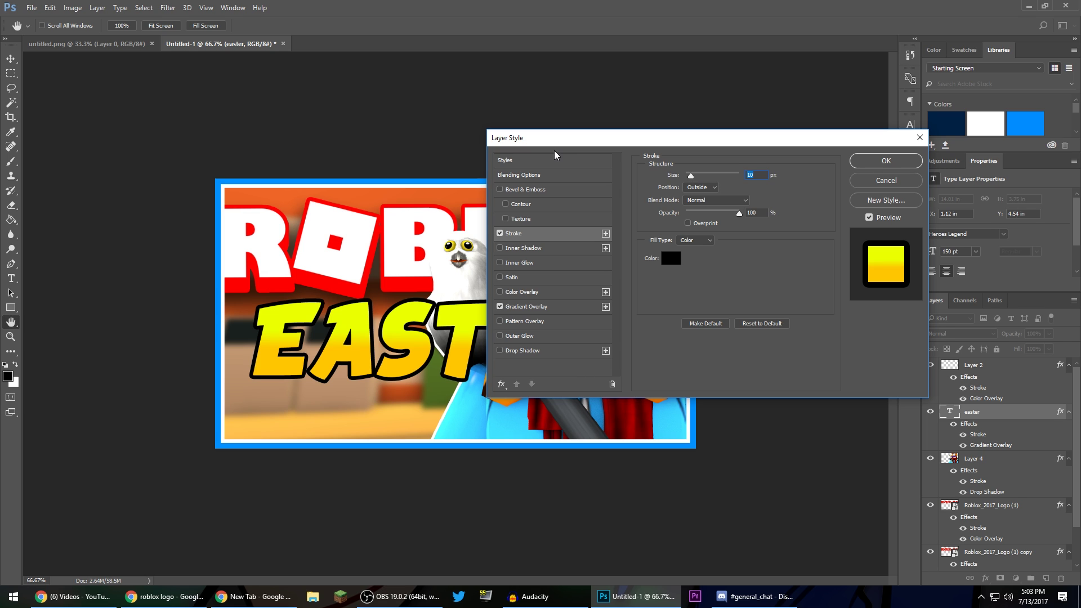
pyautogui.click(522, 351)
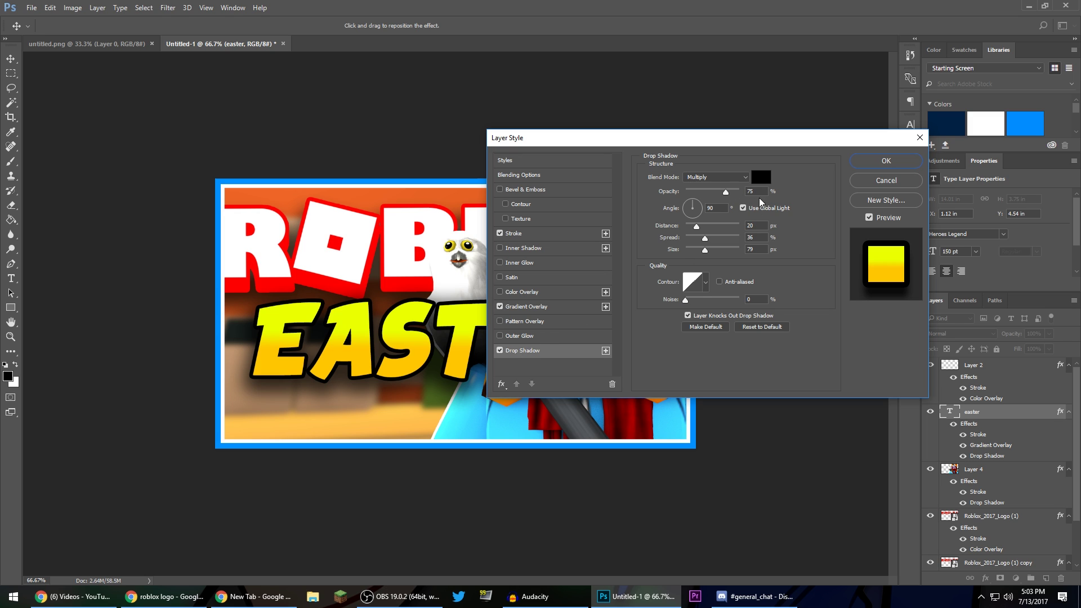
pyautogui.doubleClick(753, 226)
pyautogui.write('10')
pyautogui.doubleClick(753, 237)
pyautogui.write('5')
pyautogui.doubleClick(753, 250)
pyautogui.write('10')
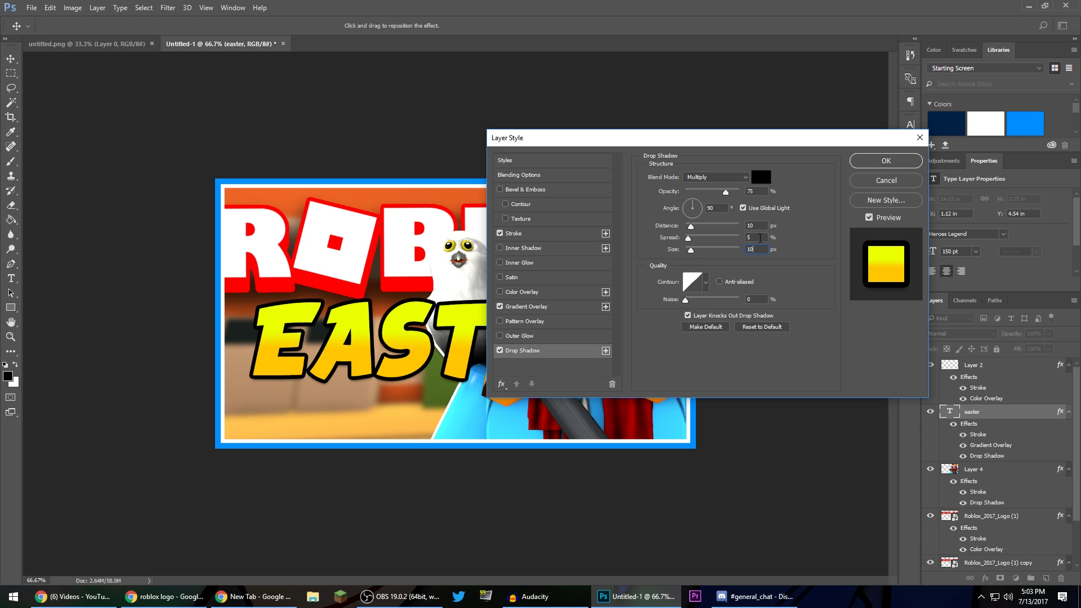
pyautogui.write('20')
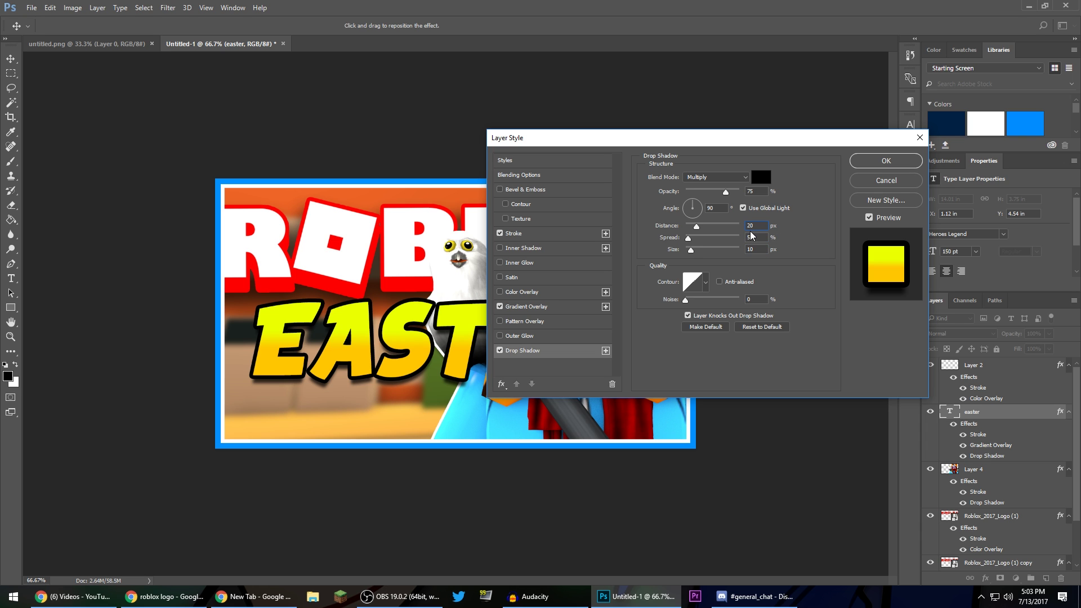
pyautogui.click(886, 160)
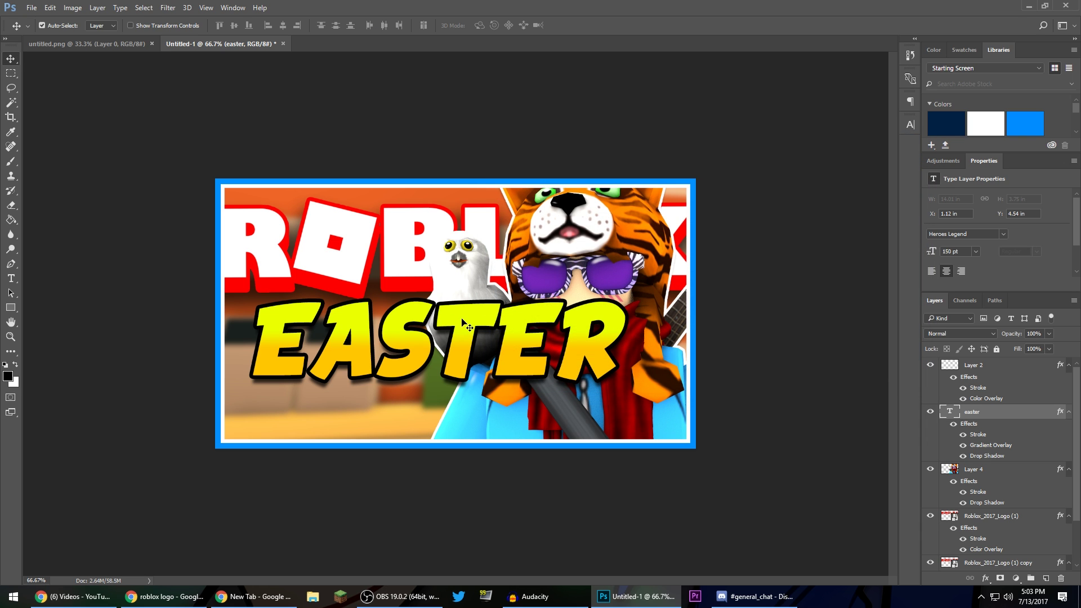
# - Shrink the EASTER text to about 69%, tilt it about -2.9°, and place it under the Roblox logo beside the character
pyautogui.moveTo(468, 324)
pyautogui.mouseDown()
pyautogui.moveTo(495, 286)
pyautogui.moveTo(471, 334)
pyautogui.mouseUp()
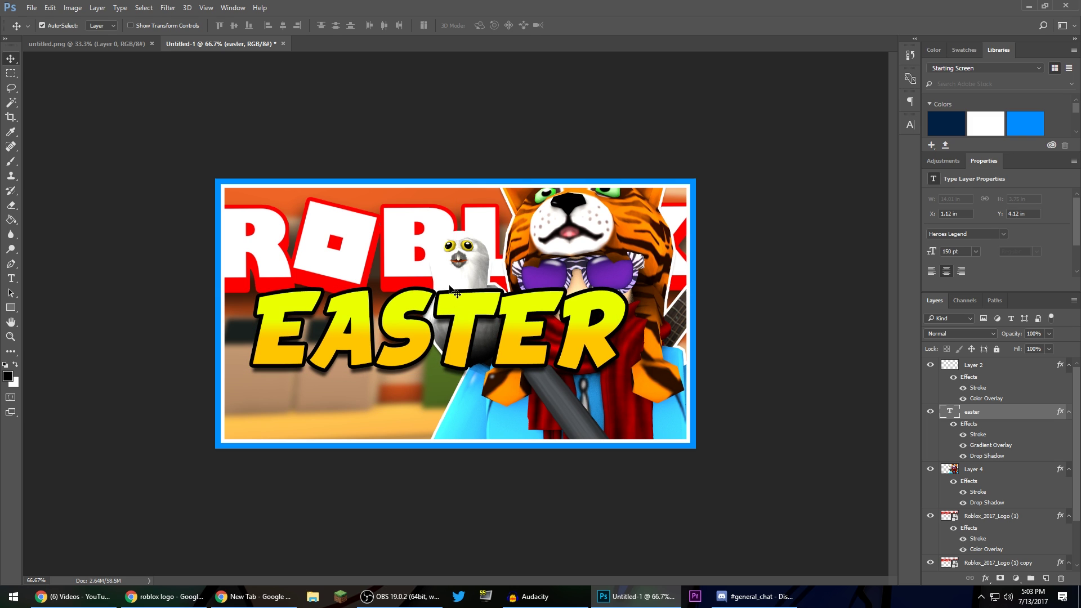
pyautogui.hotkey('ctrl', 't')
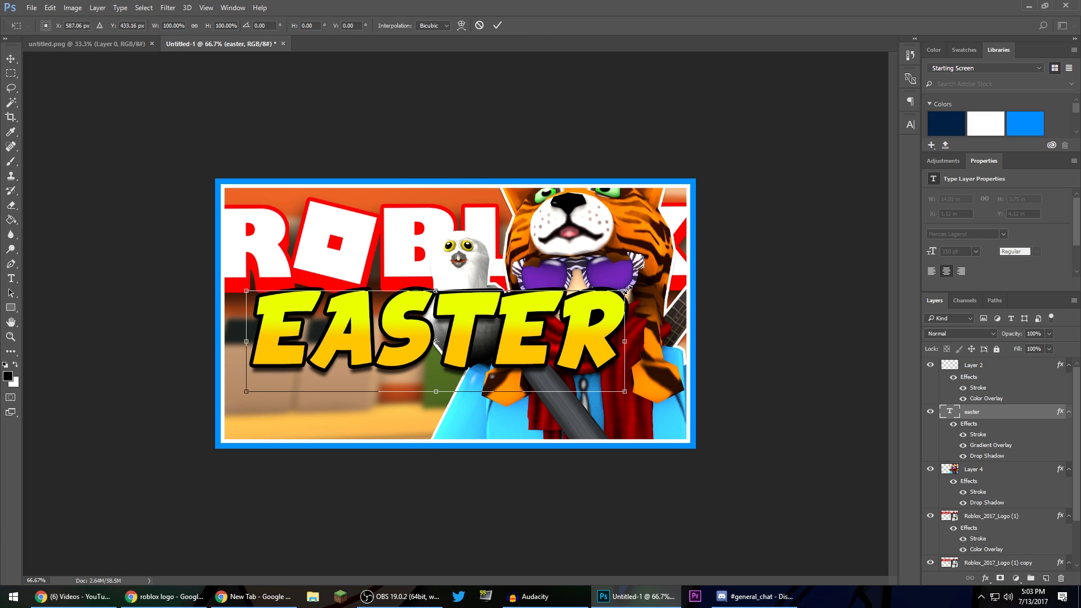
pyautogui.moveTo(626, 292); pyautogui.dragTo(557, 308)
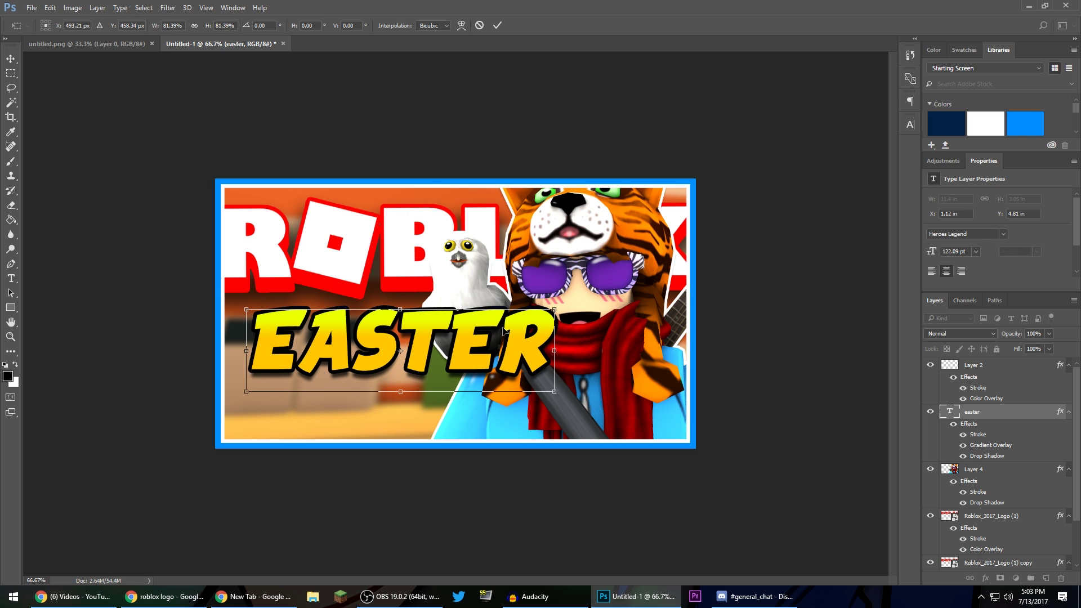
pyautogui.moveTo(505, 332); pyautogui.dragTo(495, 278)
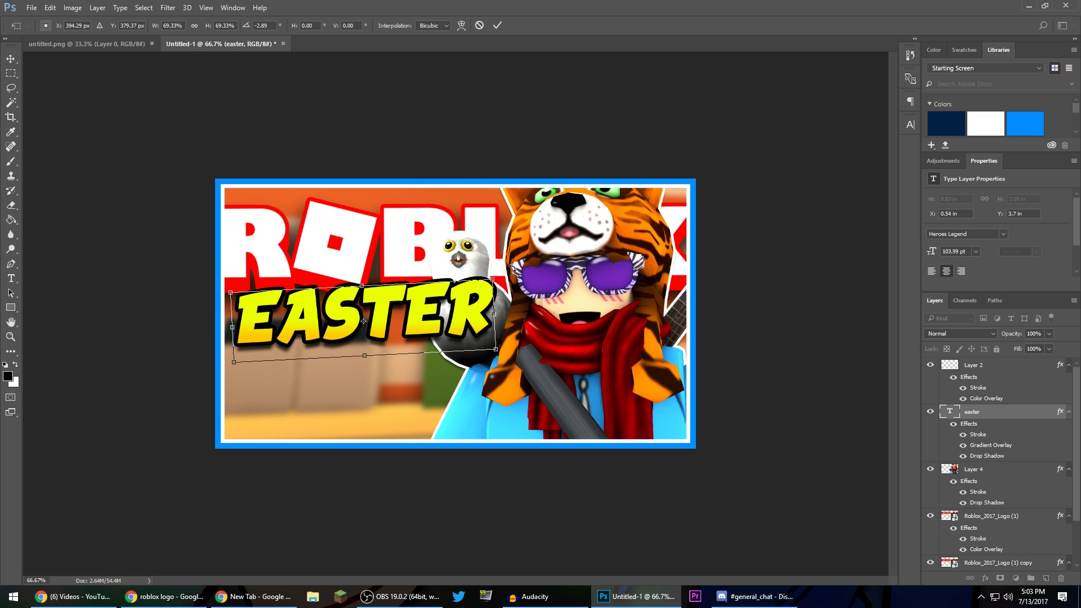
pyautogui.press('Return')
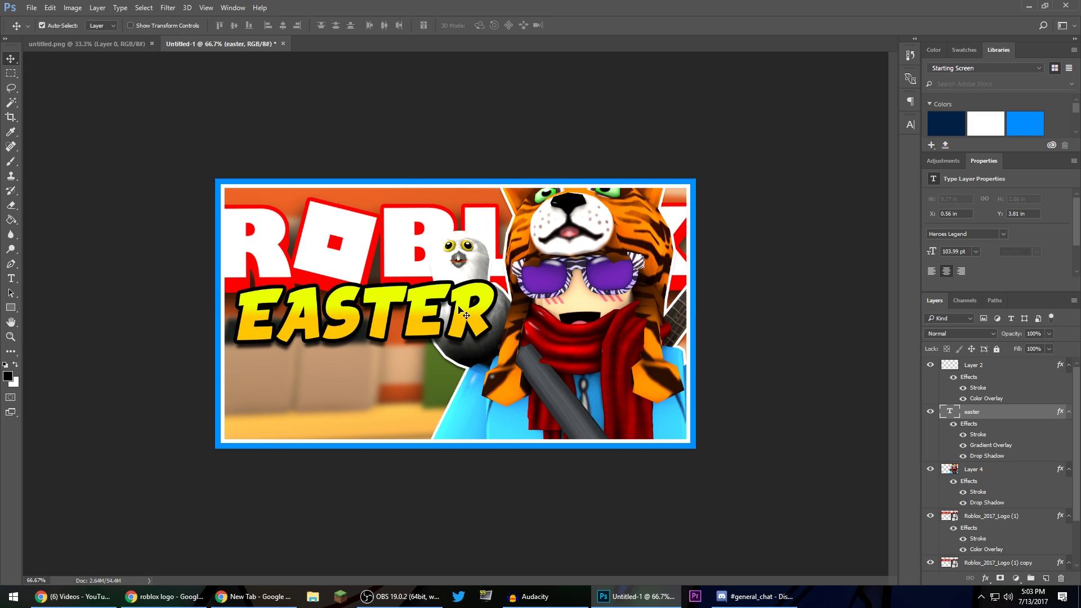
pyautogui.hotkey('ctrl', 't')
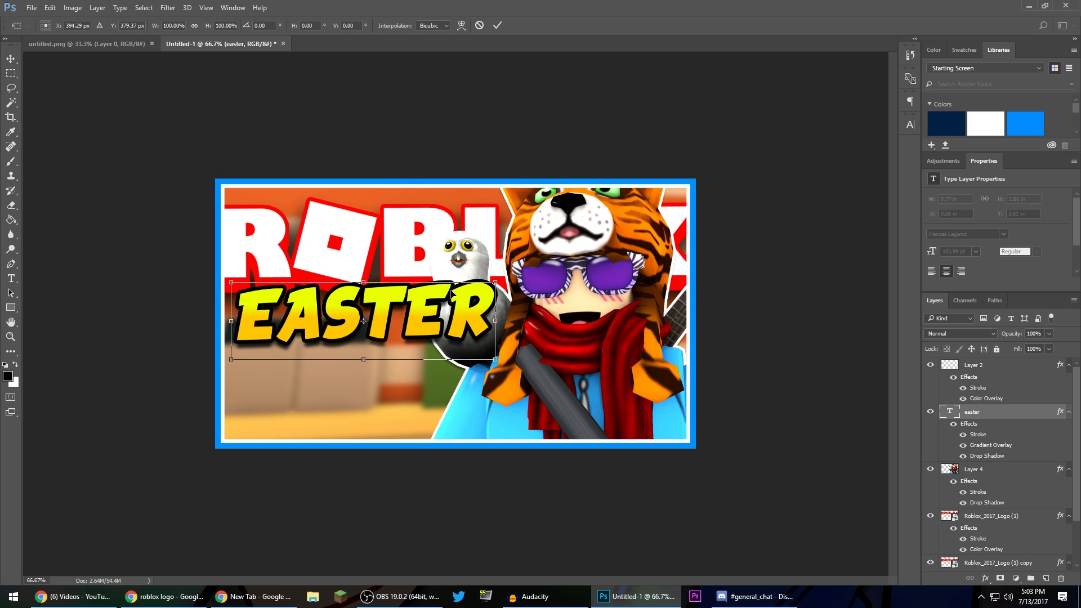
pyautogui.moveTo(424, 314); pyautogui.dragTo(429, 310)
pyautogui.press('Return')
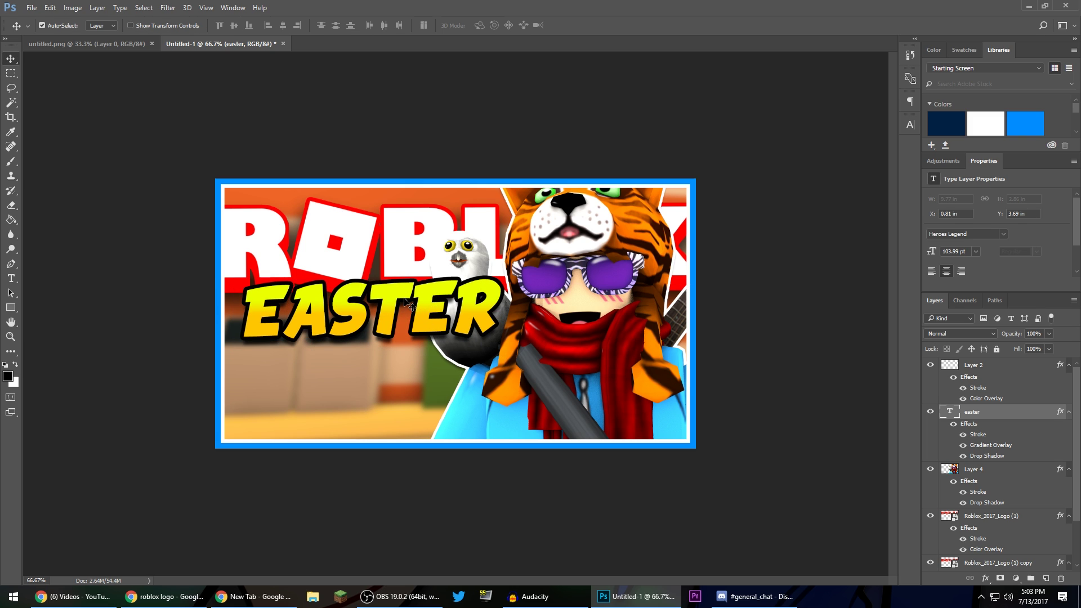
# - Duplicate the EASTER text layer and place the copy directly below the original
pyautogui.press('ctrl')
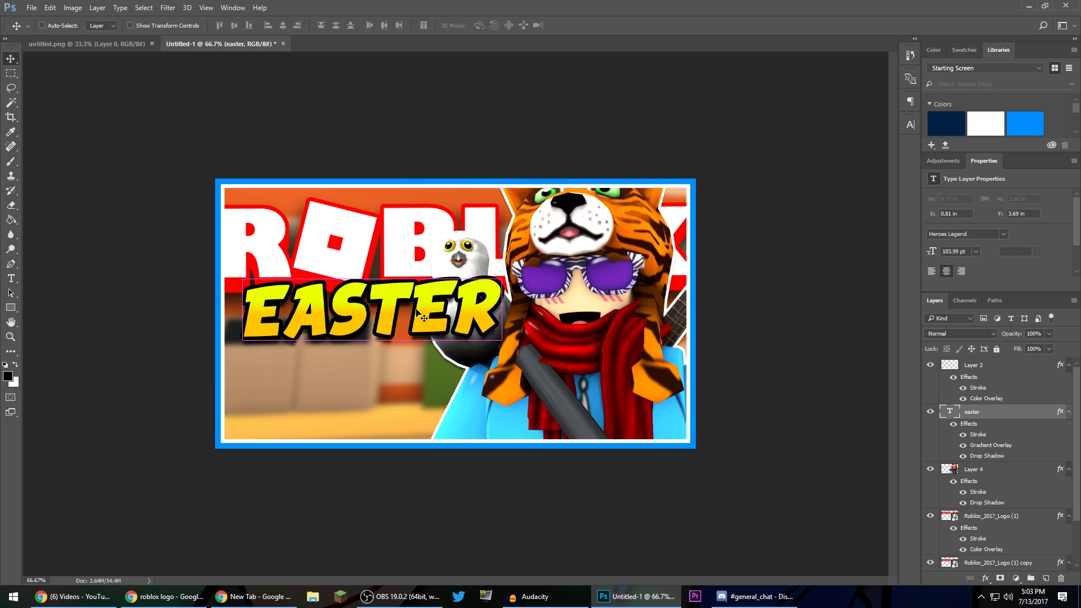
pyautogui.hotkey('ctrl', 'j')
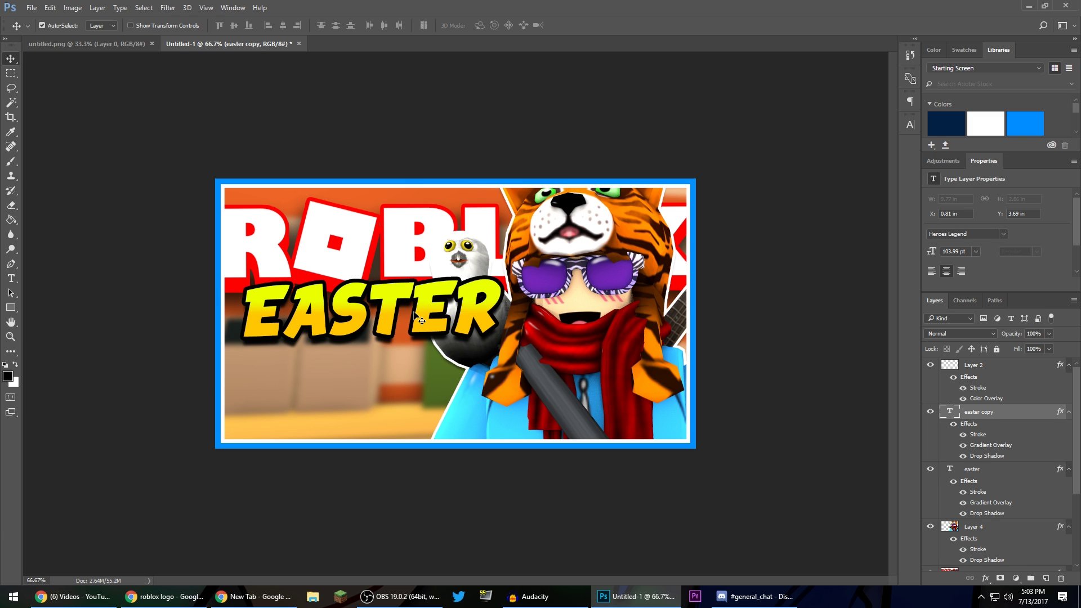
pyautogui.moveTo(414, 312); pyautogui.dragTo(387, 390)
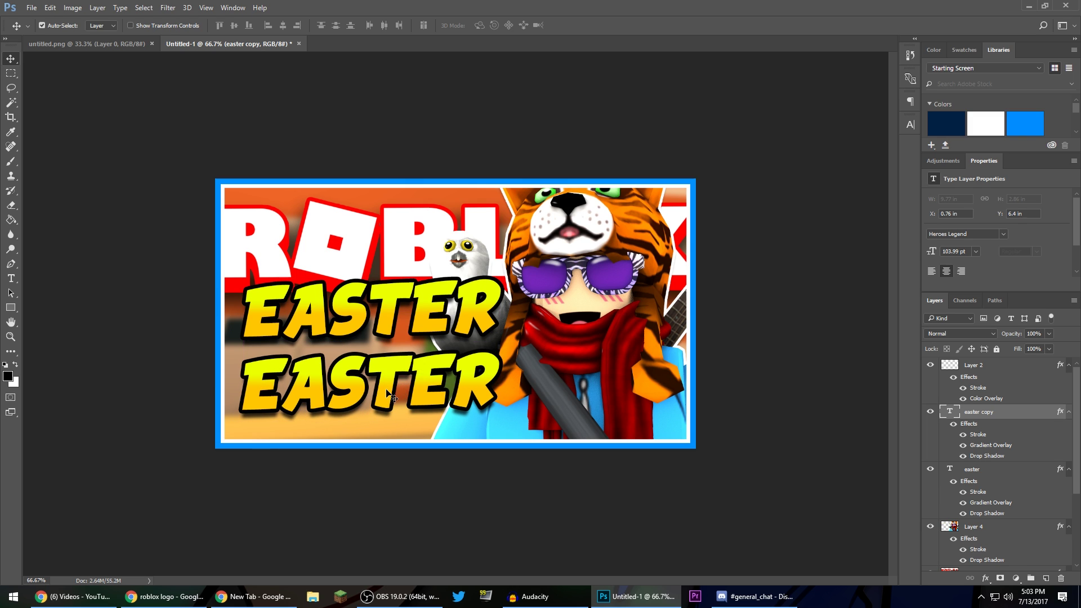
# - Replace the wording of the lower EASTER copy with EGGS!!!
pyautogui.click(11, 278)
pyautogui.click(324, 369)
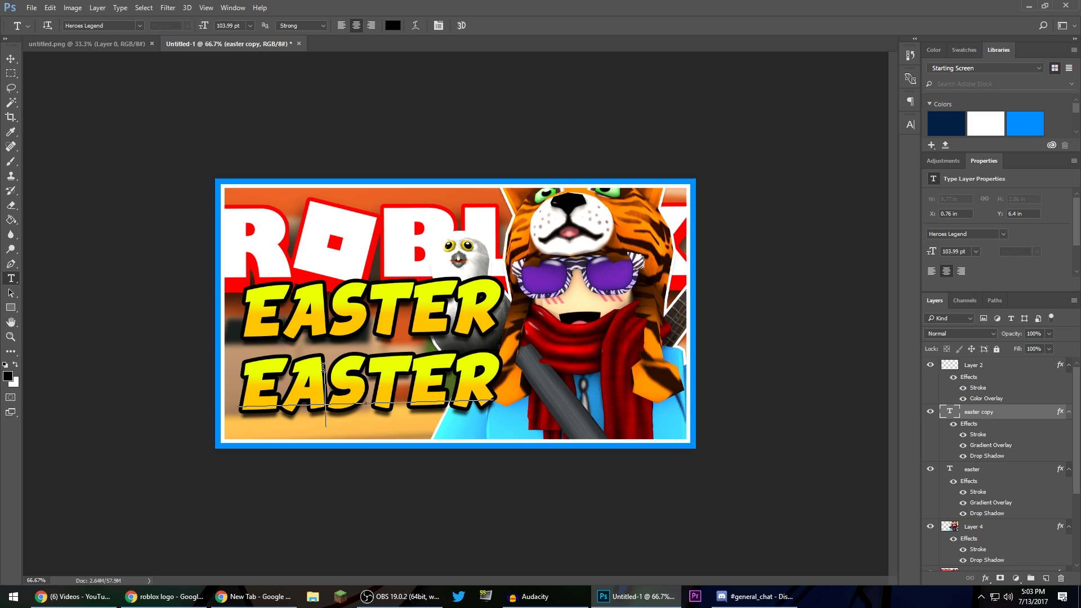
pyautogui.hotkey('ctrl', 'a')
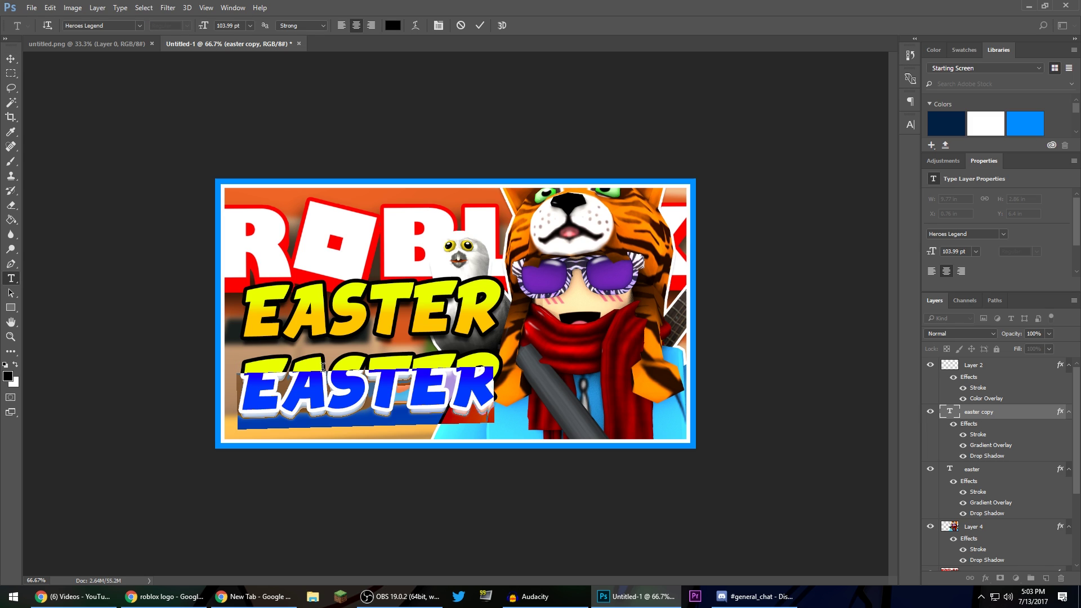
pyautogui.press('BackSpace')
pyautogui.write('EG')
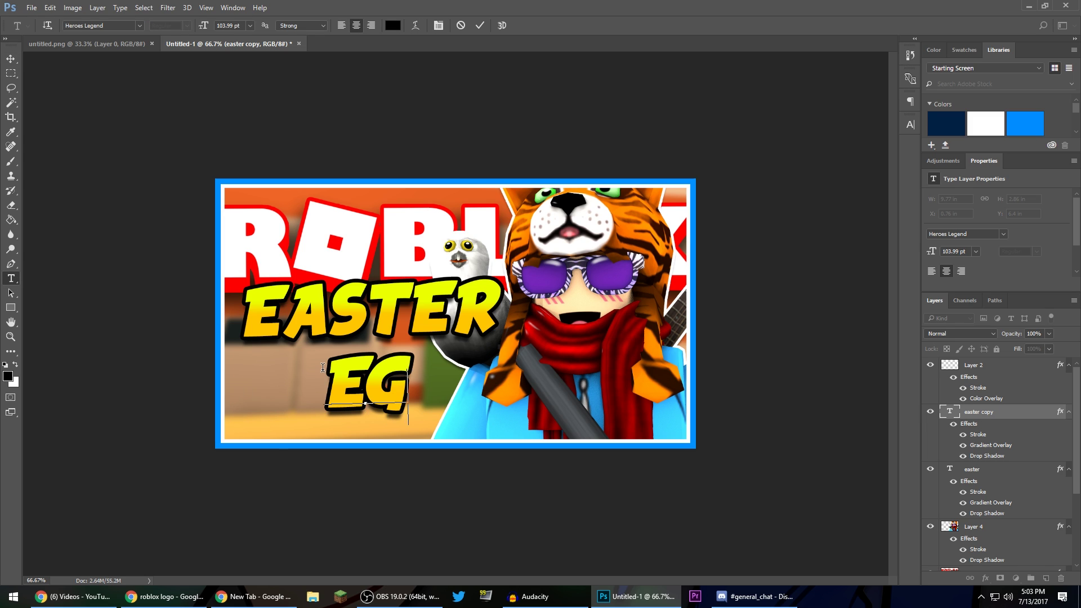
pyautogui.write('GS!!!')
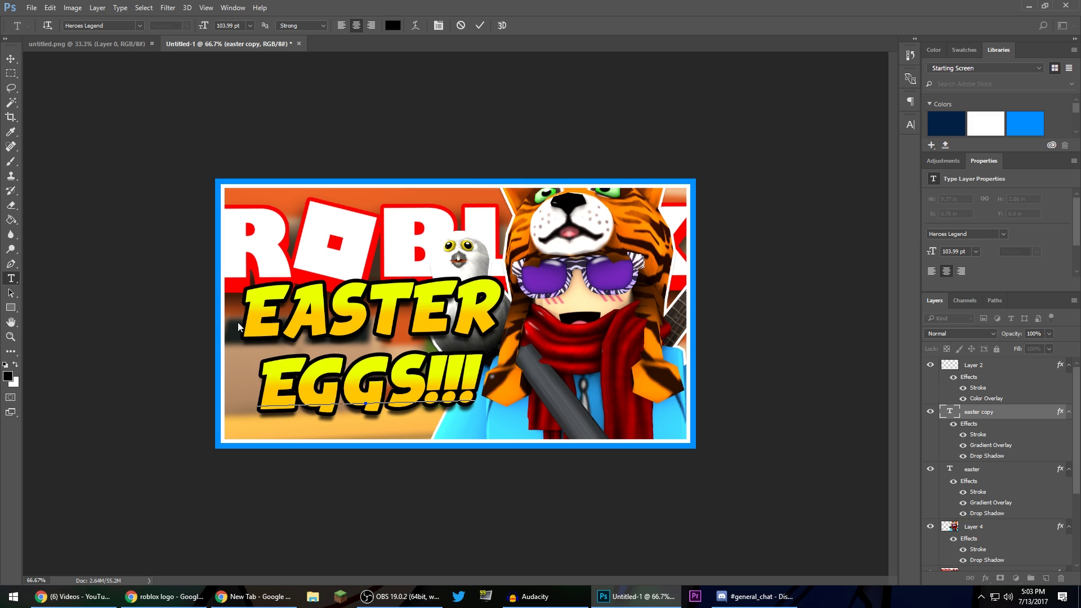
# - Lower the EGGS!!! text toward the thumbnail's bottom border and bring the EASTER text down closely above it
pyautogui.click(11, 59)
pyautogui.moveTo(374, 378)
pyautogui.mouseDown()
pyautogui.moveTo(372, 369)
pyautogui.moveTo(375, 400)
pyautogui.mouseUp()
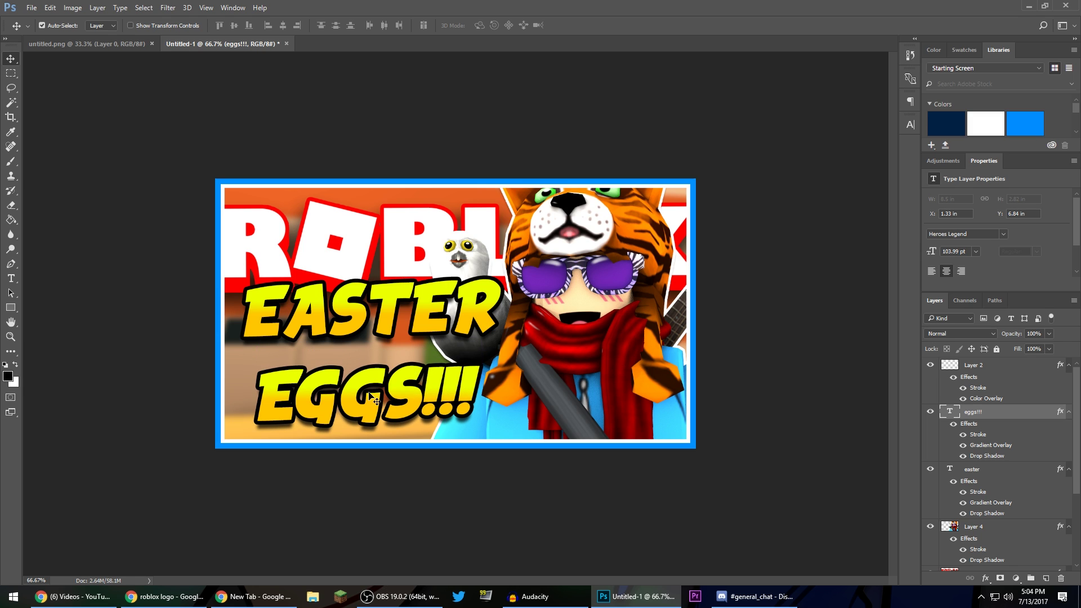
pyautogui.click(980, 475)
pyautogui.moveTo(355, 323); pyautogui.dragTo(370, 333)
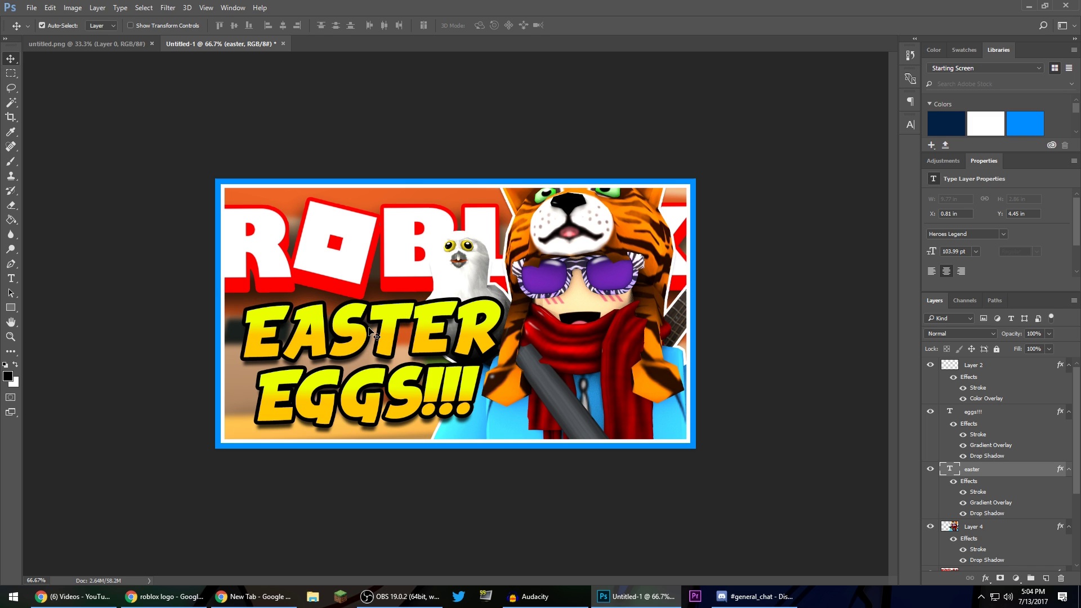
# - View the thumbnail at 12.5% zoom to check how it reads at a small size
pyautogui.hotkey('ctrl', '-')
pyautogui.hotkey('ctrl', '-')
pyautogui.hotkey('ctrl', '-')
pyautogui.hotkey('ctrl', '-')
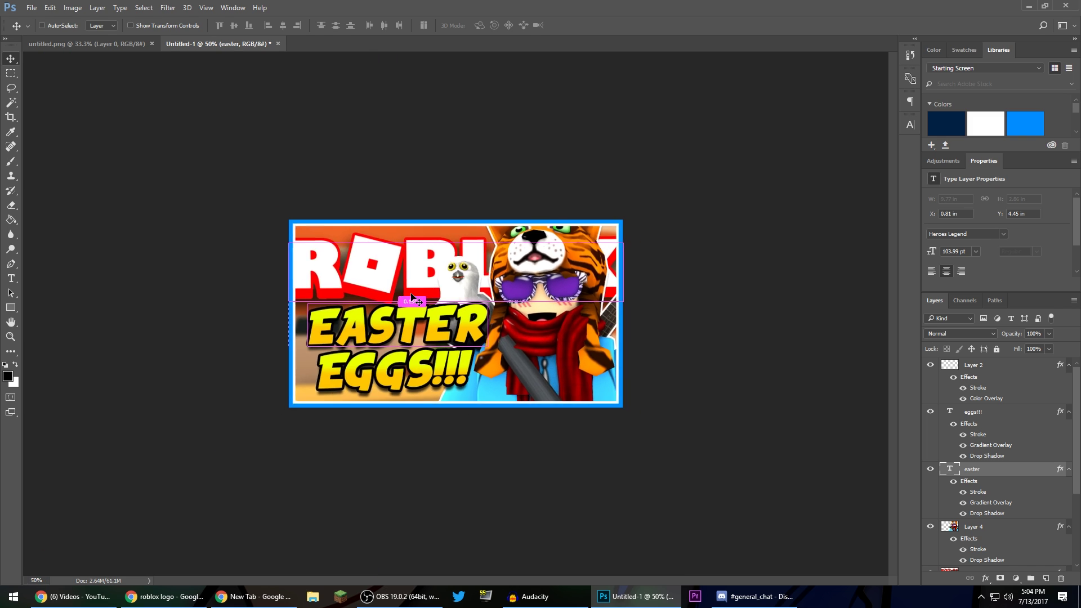
pyautogui.hotkey('ctrl', '-')
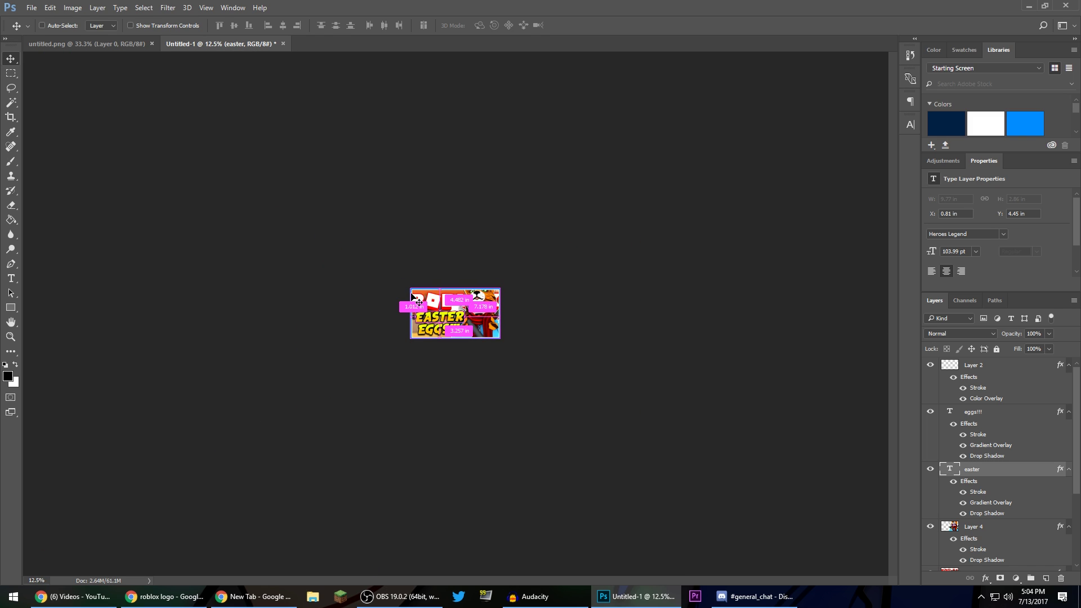
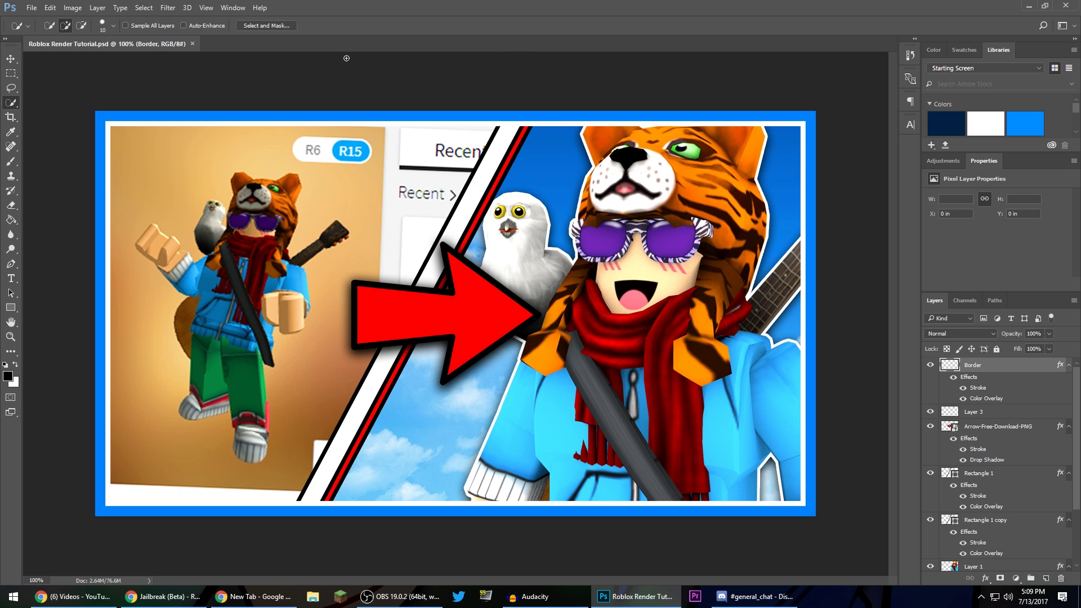
# - Start saving the Roblox Render Tutorial thumbnail as a copy to the Desktop in PNG format
pyautogui.click(28, 8)
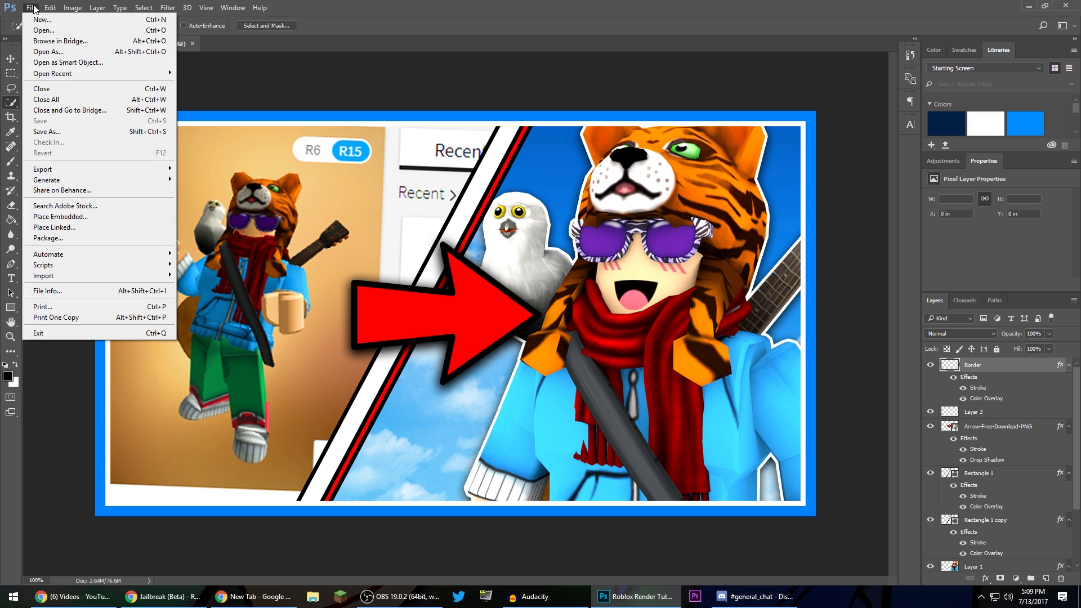
pyautogui.click(68, 134)
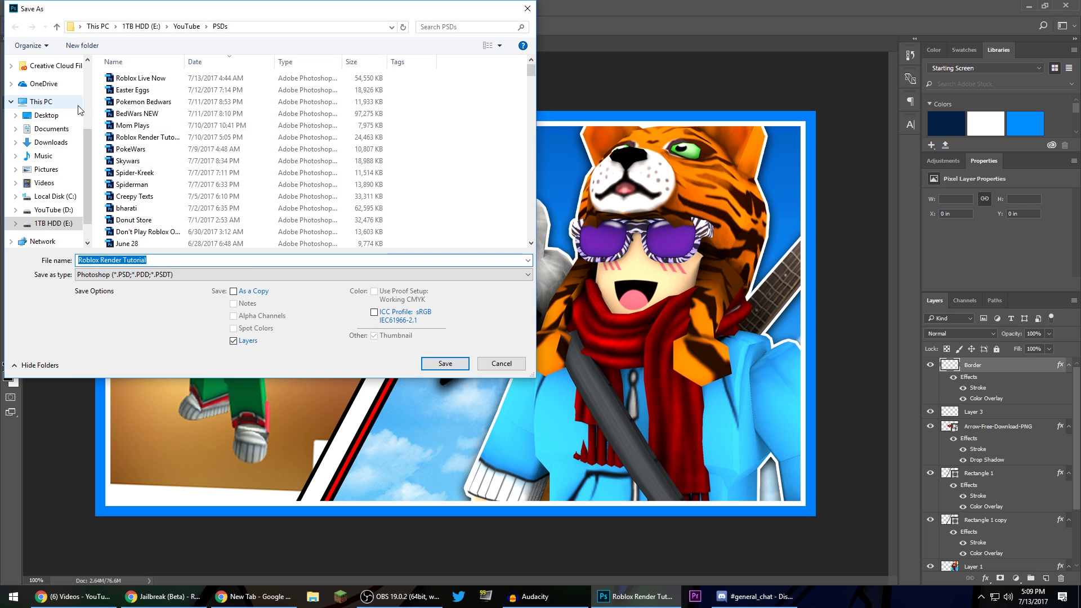
pyautogui.scroll(1, 80, 110)
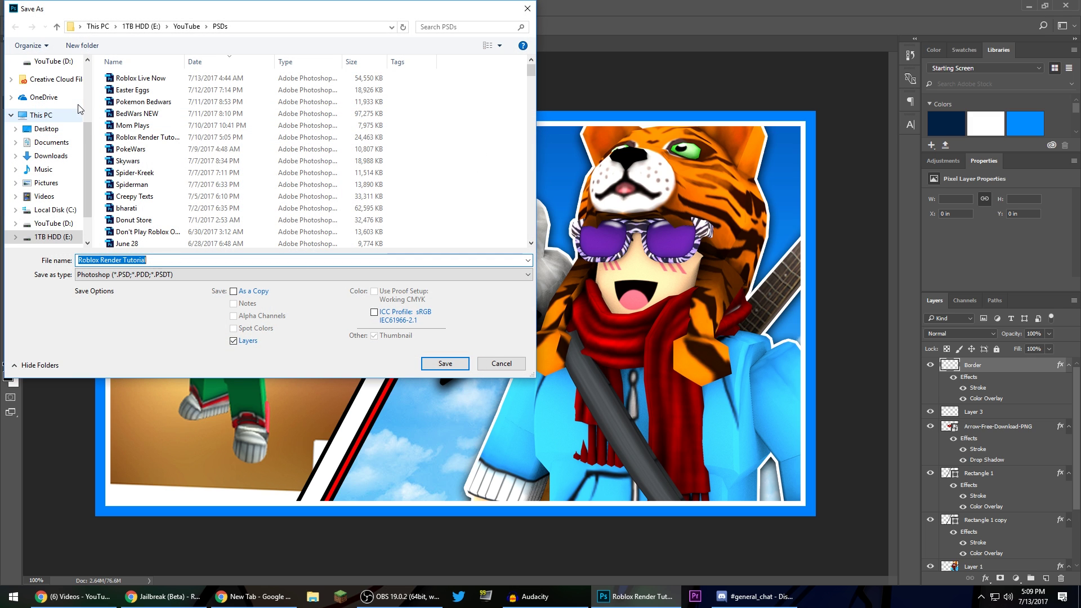
pyautogui.click(61, 128)
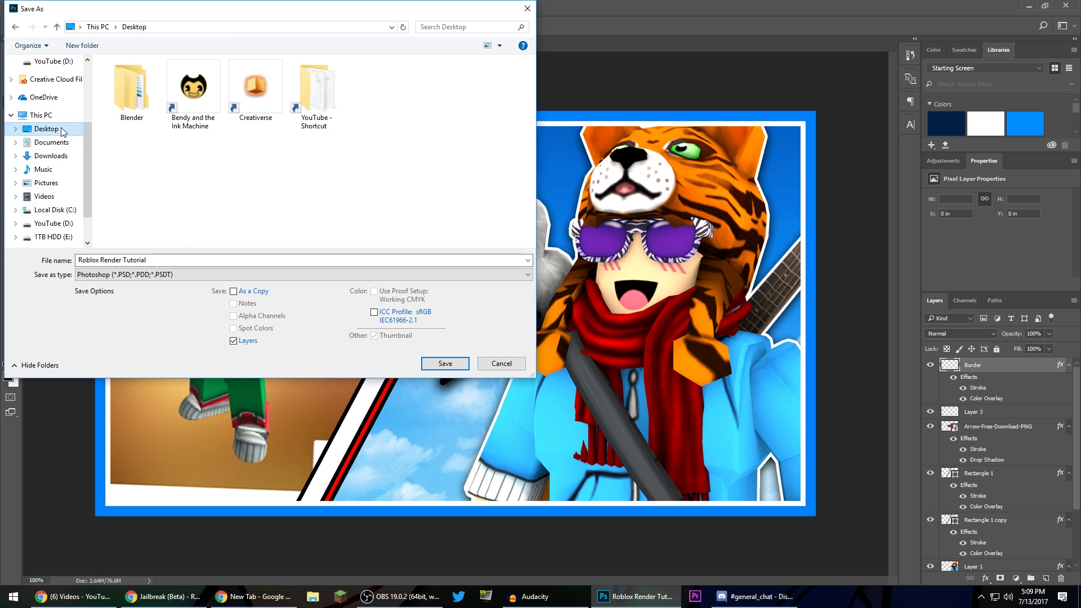
pyautogui.click(137, 279)
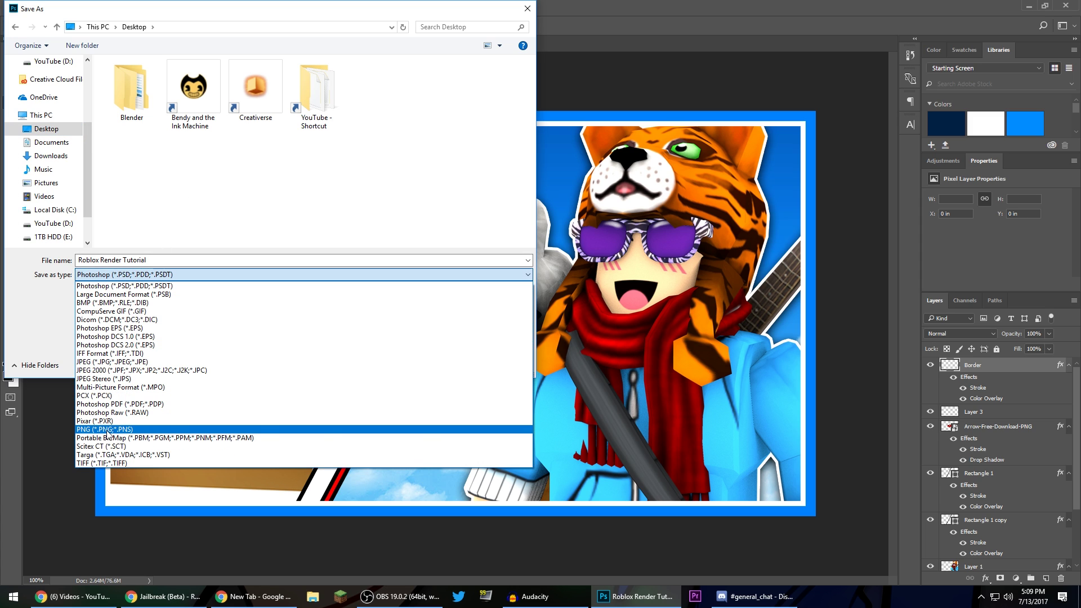
pyautogui.click(108, 430)
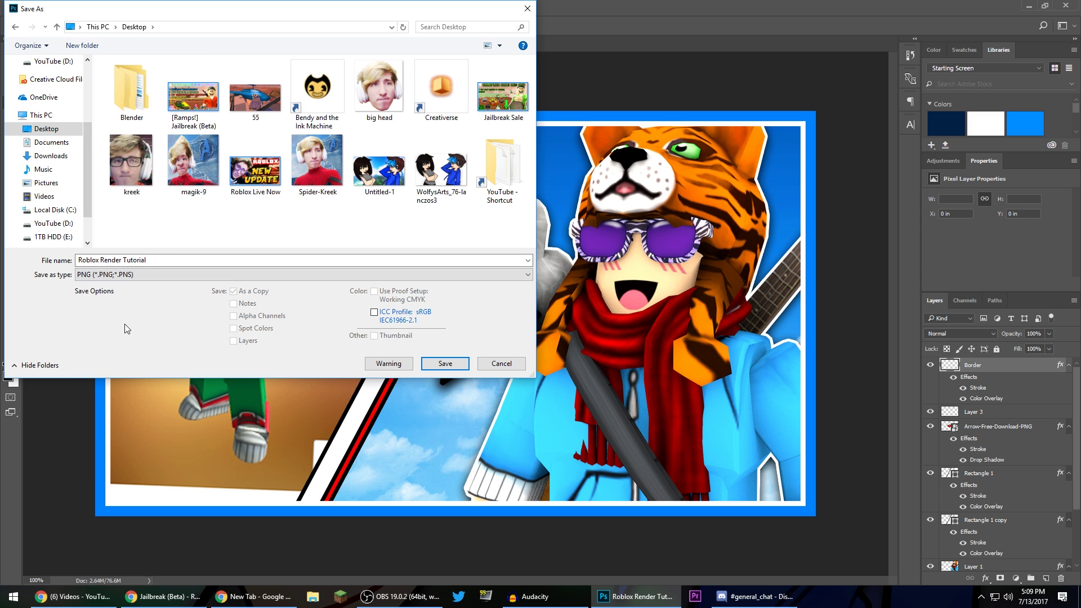
# - Name the PNG file ghe8gha8gwh8aw8g and save it with Smallest / Slow compression and no interlacing
pyautogui.click(164, 260)
pyautogui.write('ghe8gha8gwh8aw8g')
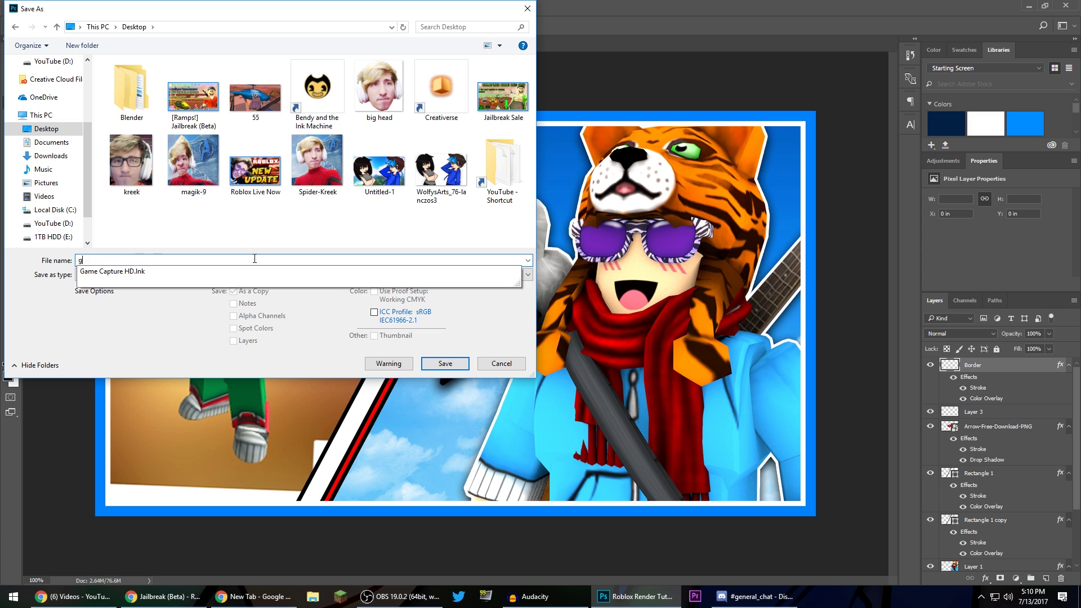
pyautogui.click(459, 363)
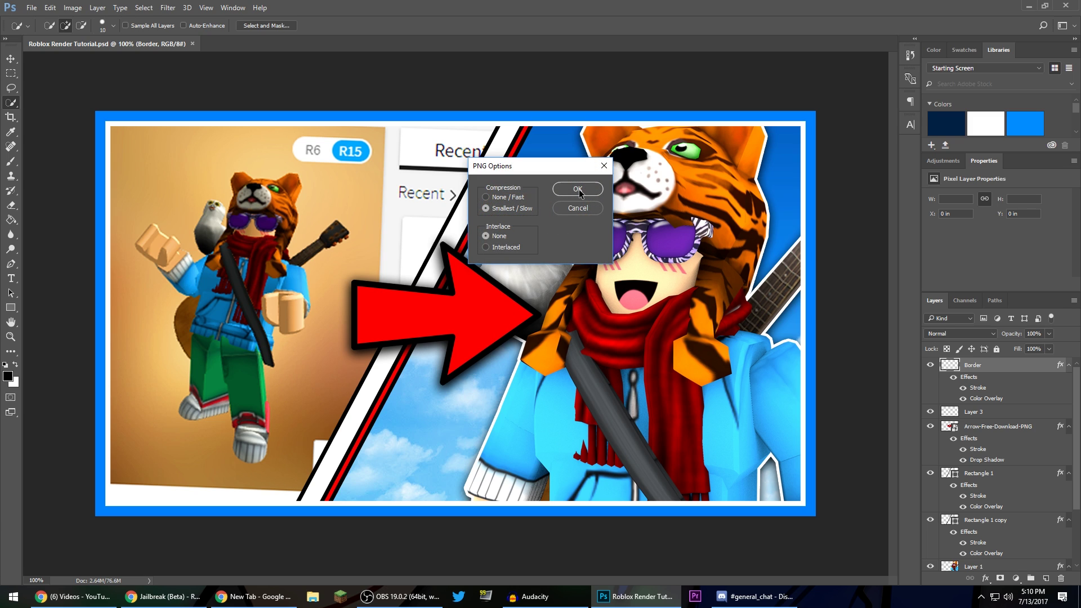
pyautogui.click(578, 189)
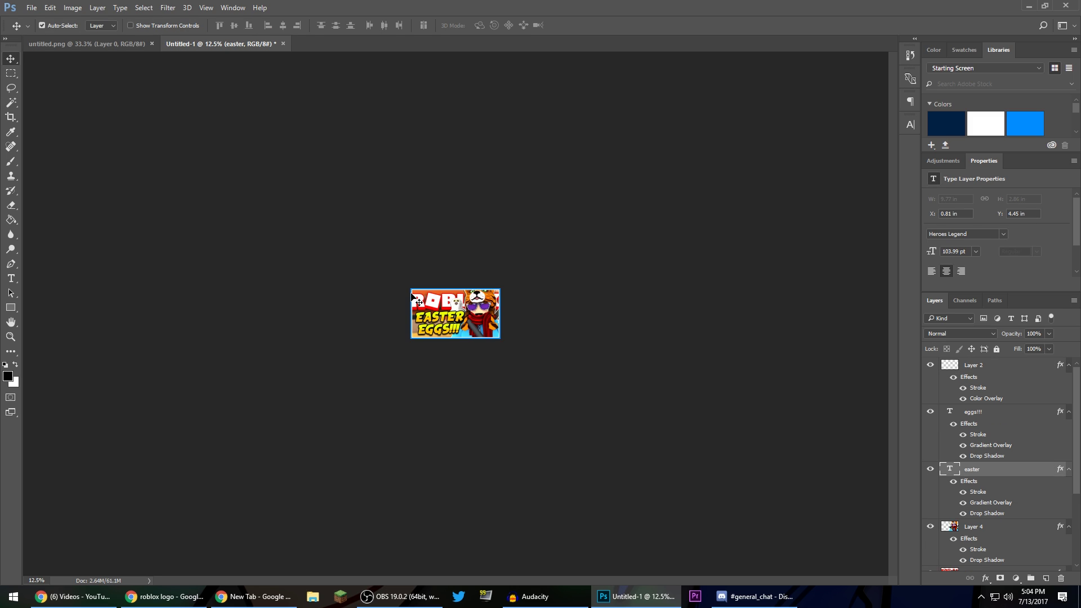
# - In the Untitled-1 thumbnail at 50% zoom, hide both text layers, character Layer 4 and the two Roblox logo layers
pyautogui.hotkey('ctrl', '+')
pyautogui.hotkey('ctrl', '+')
pyautogui.hotkey('ctrl', '+')
pyautogui.hotkey('ctrl', '+')
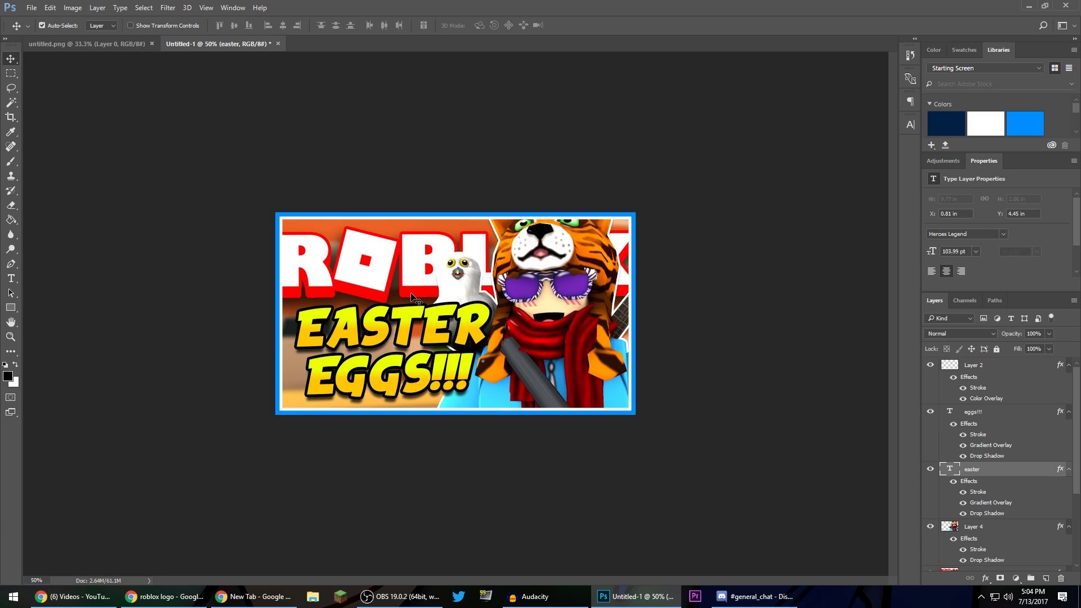
pyautogui.click(931, 416)
pyautogui.click(931, 472)
pyautogui.scroll(-1, 931, 474)
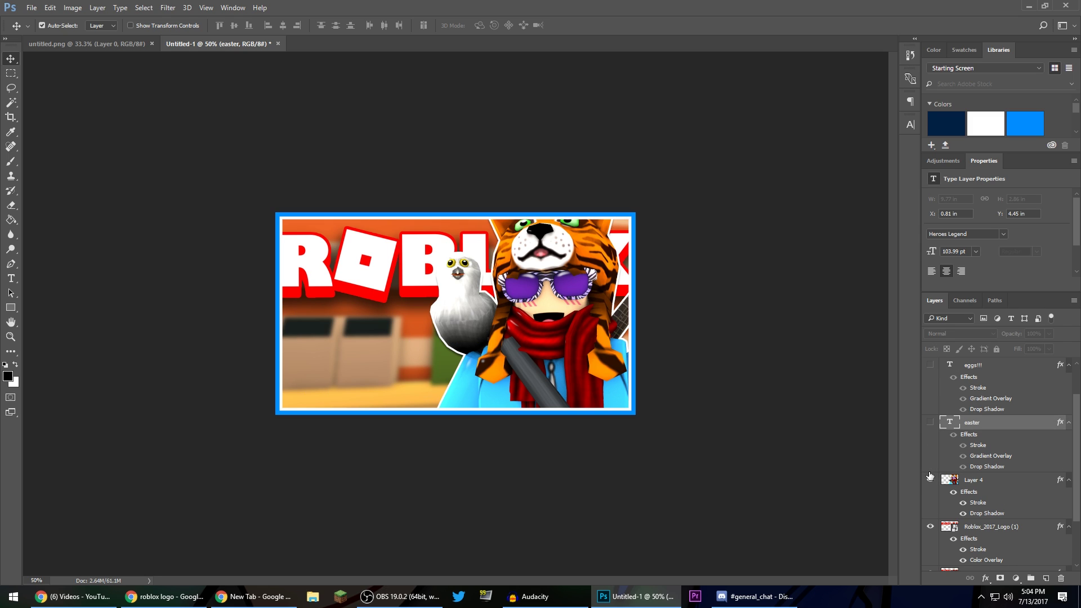
pyautogui.click(931, 479)
pyautogui.scroll(-2, 931, 510)
pyautogui.click(930, 460)
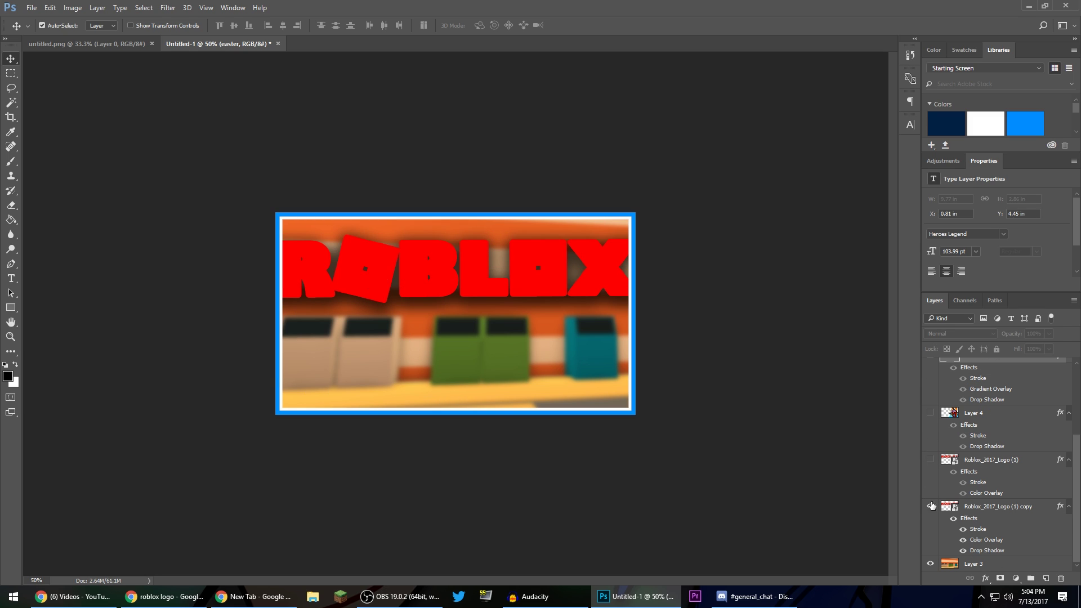
pyautogui.click(931, 506)
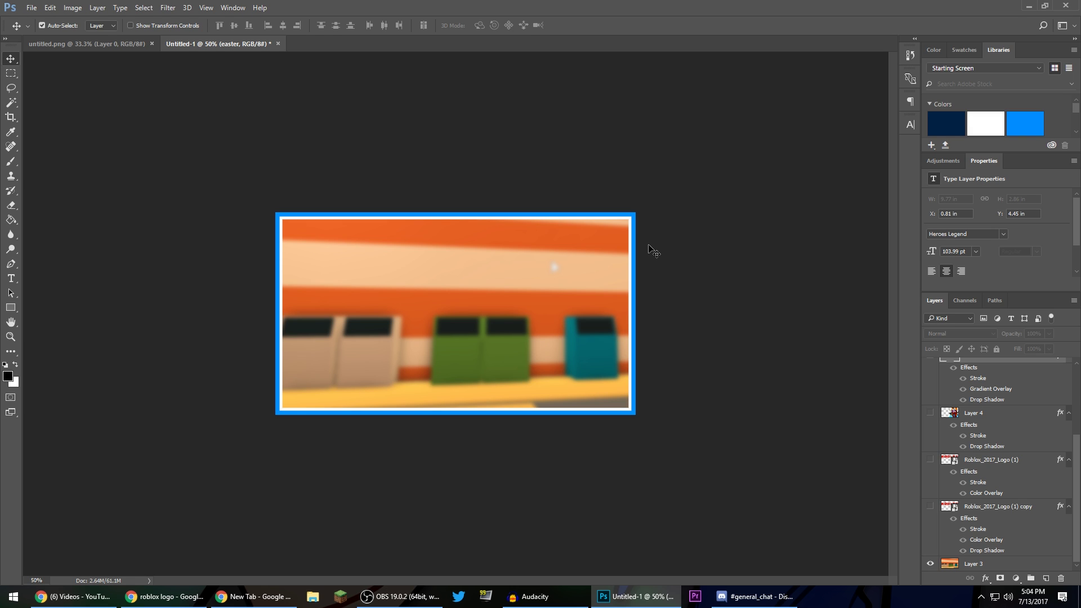
# - Add a Hue/Saturation adjustment layer directly above background Layer 3 and set its saturation to 50
pyautogui.click(998, 566)
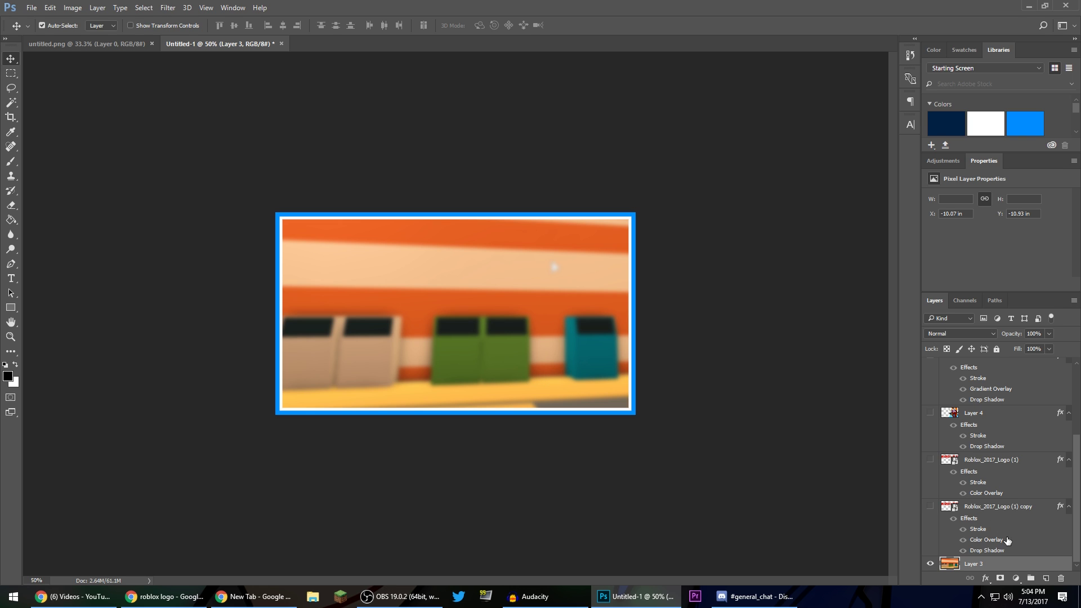
pyautogui.click(1016, 579)
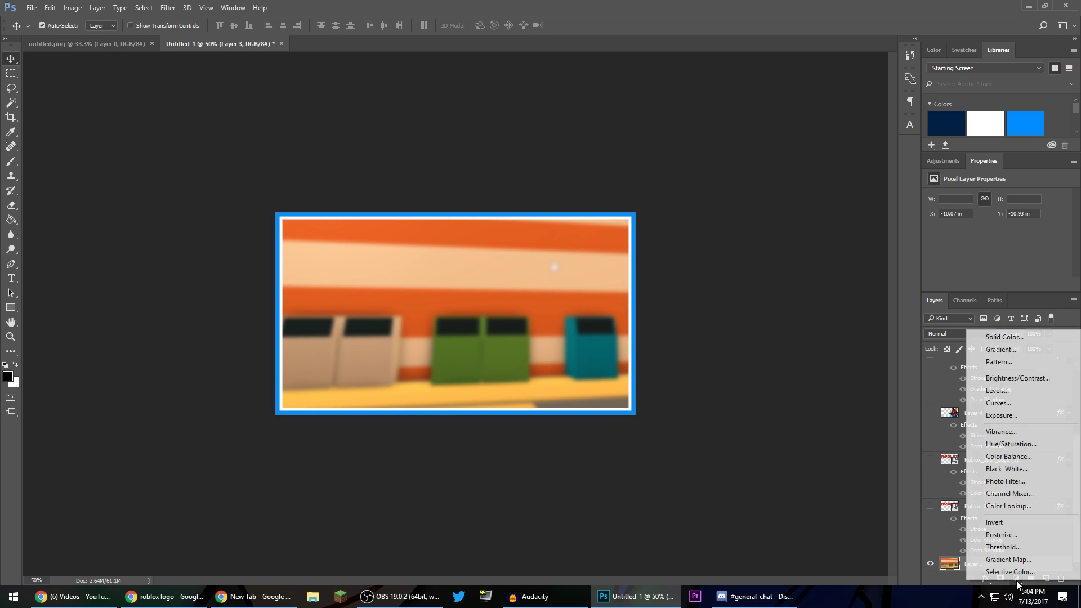
pyautogui.click(1009, 445)
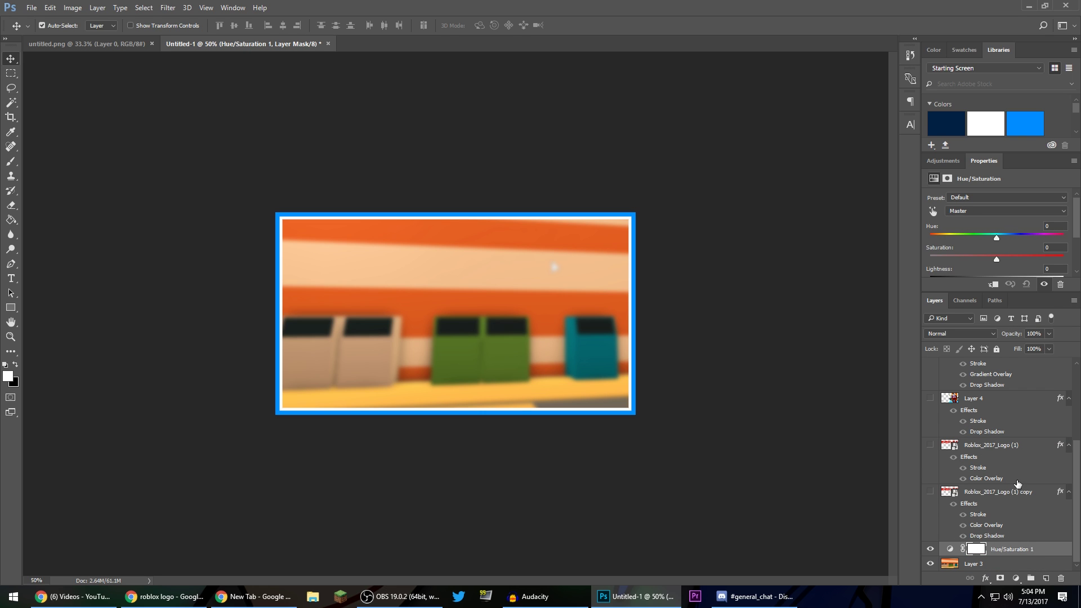
pyautogui.moveTo(983, 161); pyautogui.dragTo(748, 120)
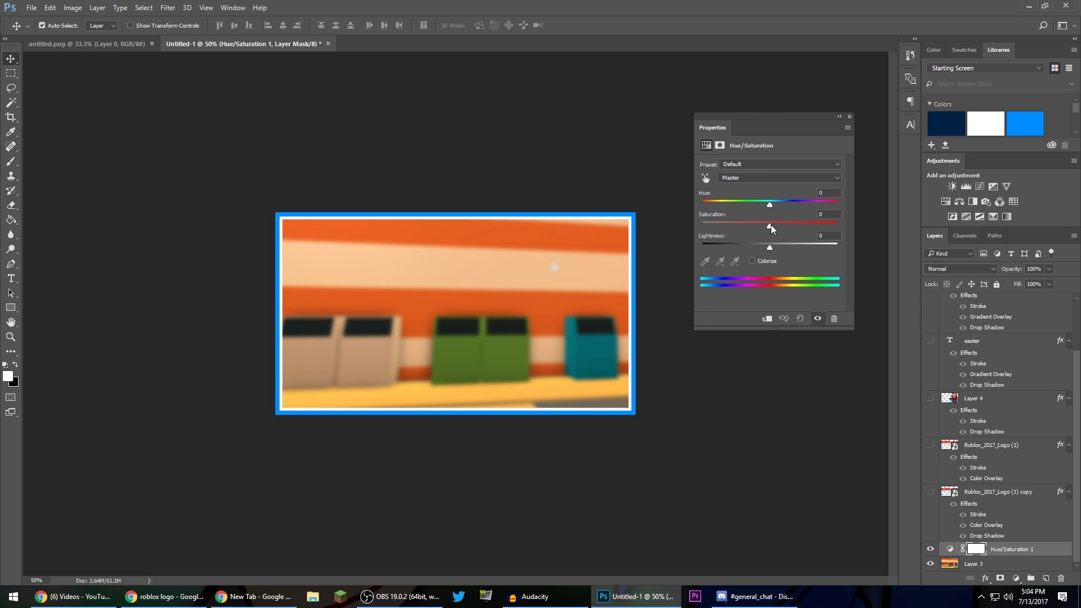
pyautogui.moveTo(771, 225); pyautogui.dragTo(809, 222)
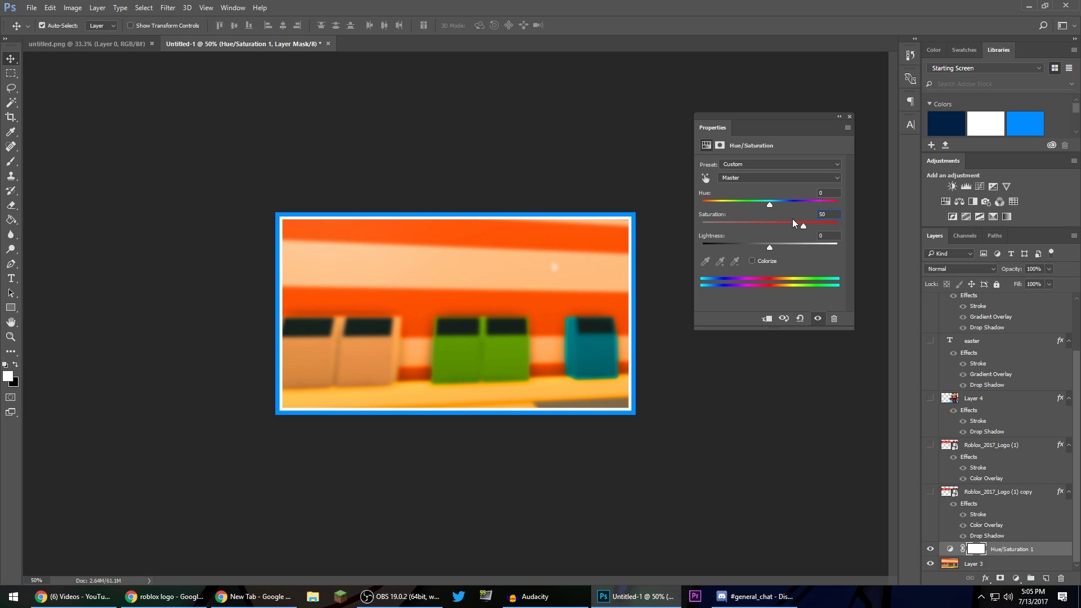
pyautogui.moveTo(713, 133); pyautogui.dragTo(973, 164)
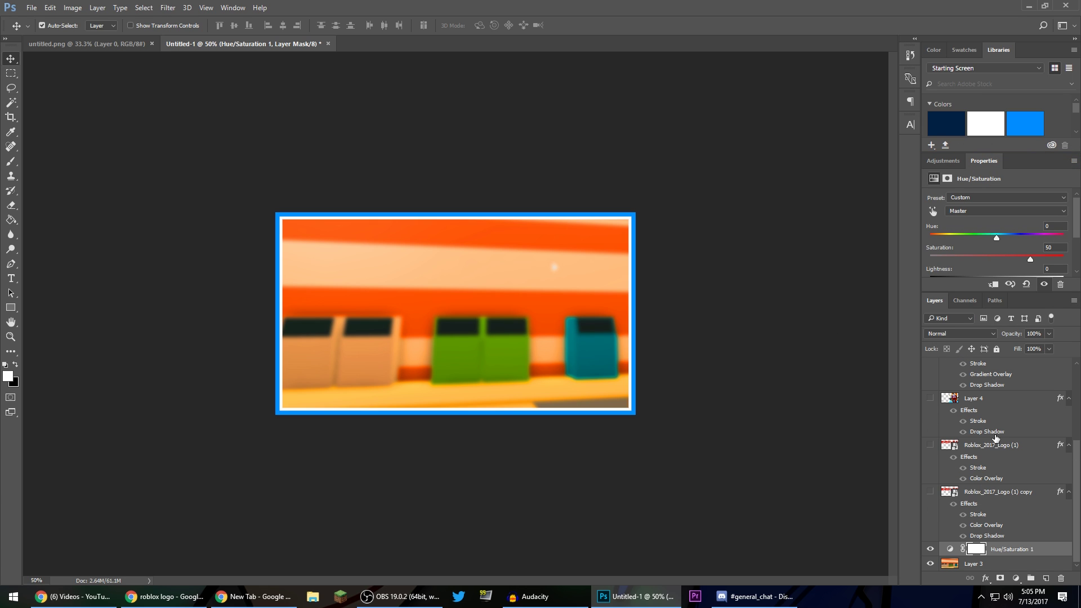
# - Switch the Hue/Saturation layer off and on repeatedly to compare the background's colours, leaving the adjustment on
pyautogui.click(931, 550)
pyautogui.click(930, 550)
pyautogui.click(931, 550)
pyautogui.click(931, 549)
pyautogui.click(931, 549)
pyautogui.click(931, 550)
pyautogui.click(931, 550)
pyautogui.click(931, 550)
pyautogui.click(931, 549)
pyautogui.click(931, 550)
pyautogui.click(931, 550)
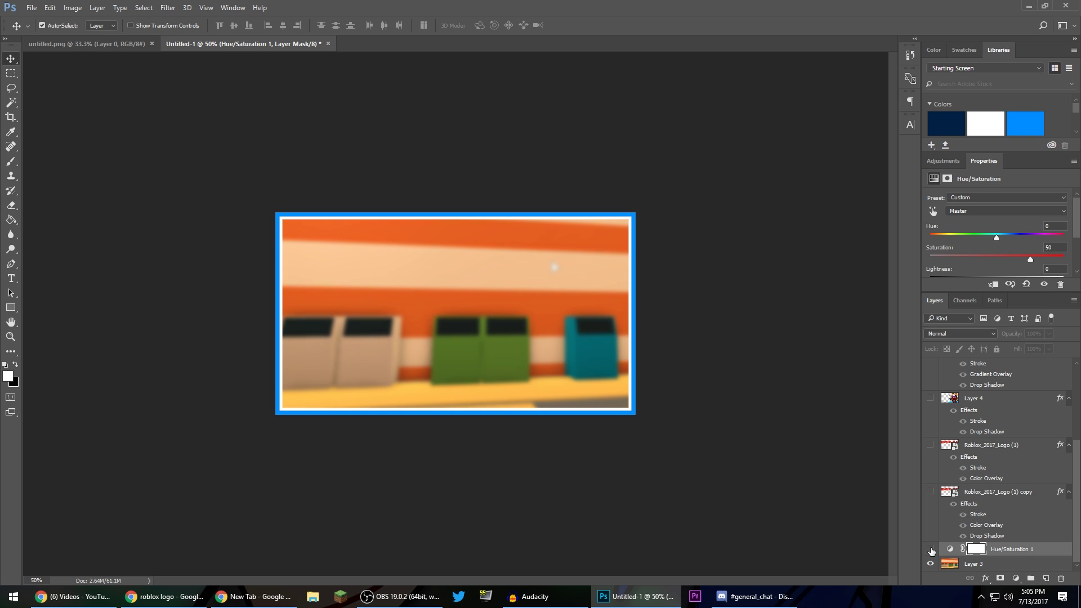
pyautogui.click(931, 549)
pyautogui.click(931, 550)
pyautogui.click(931, 549)
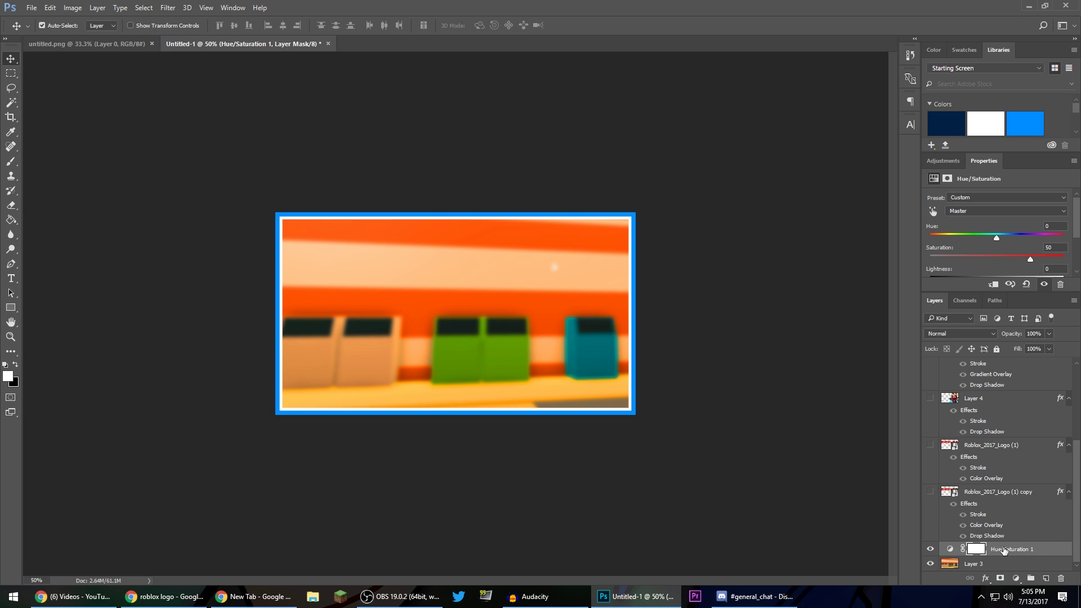
# - Show both Roblox logo layers and Layer 4, and move the Hue/Saturation adjustment up directly above Layer 4
pyautogui.click(931, 491)
pyautogui.click(930, 445)
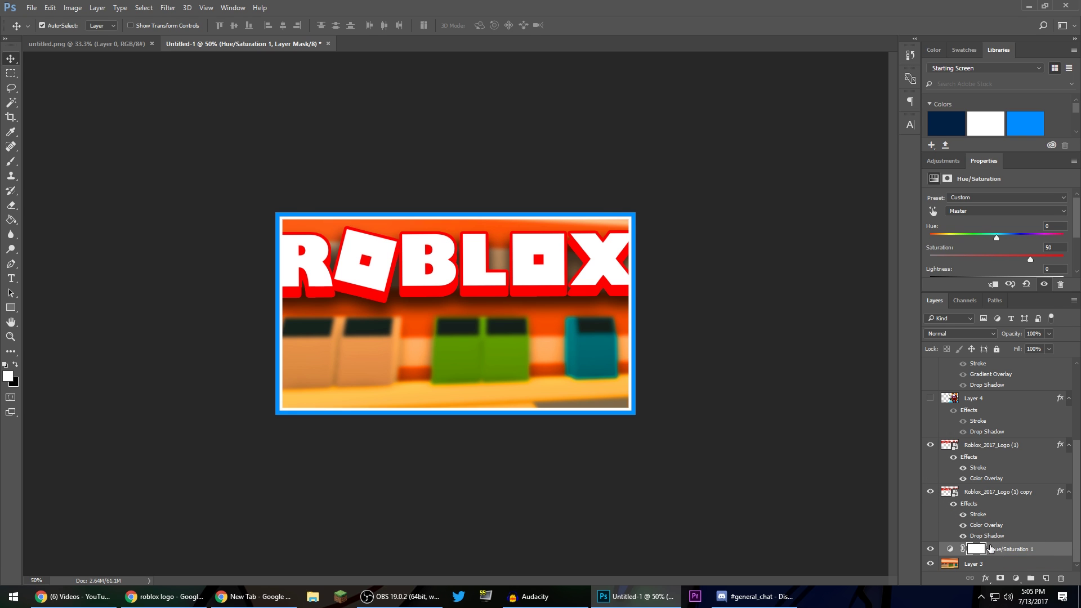
pyautogui.moveTo(991, 548); pyautogui.dragTo(987, 454)
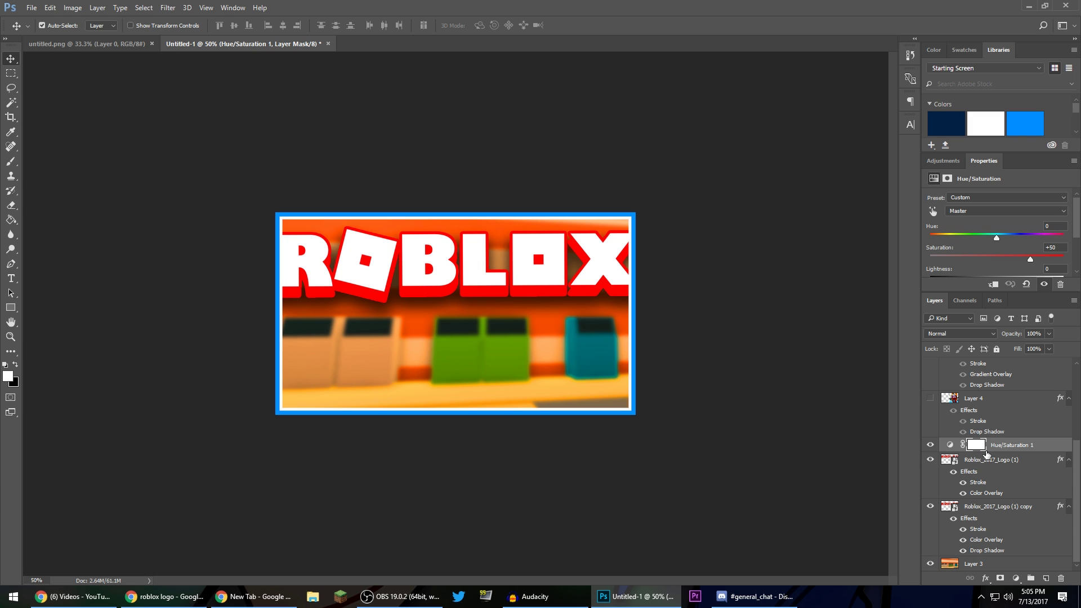
pyautogui.scroll(2, 987, 453)
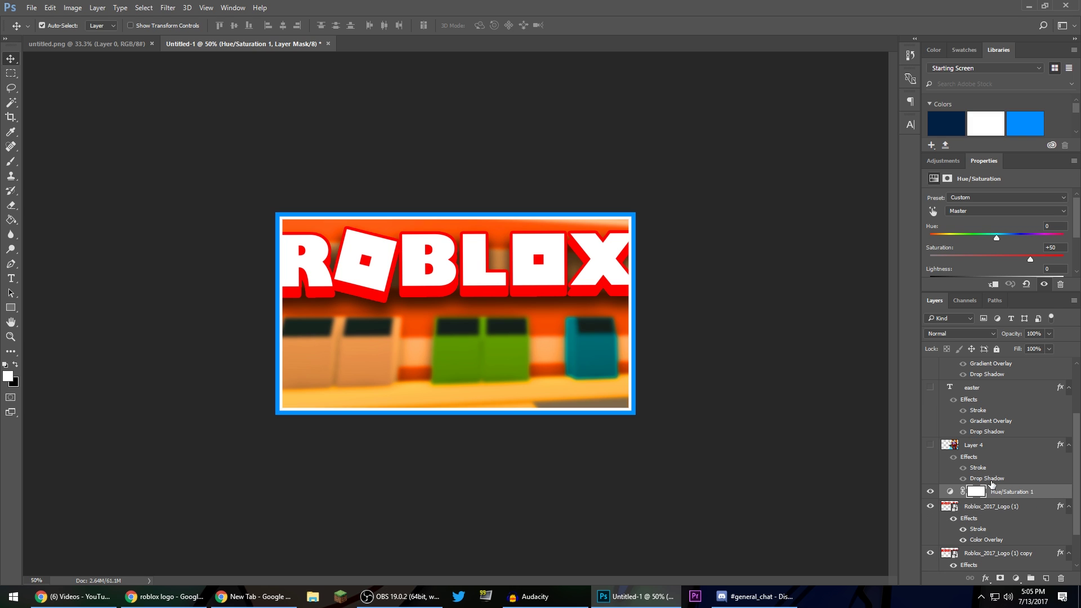
pyautogui.click(931, 448)
pyautogui.moveTo(991, 492); pyautogui.dragTo(997, 447)
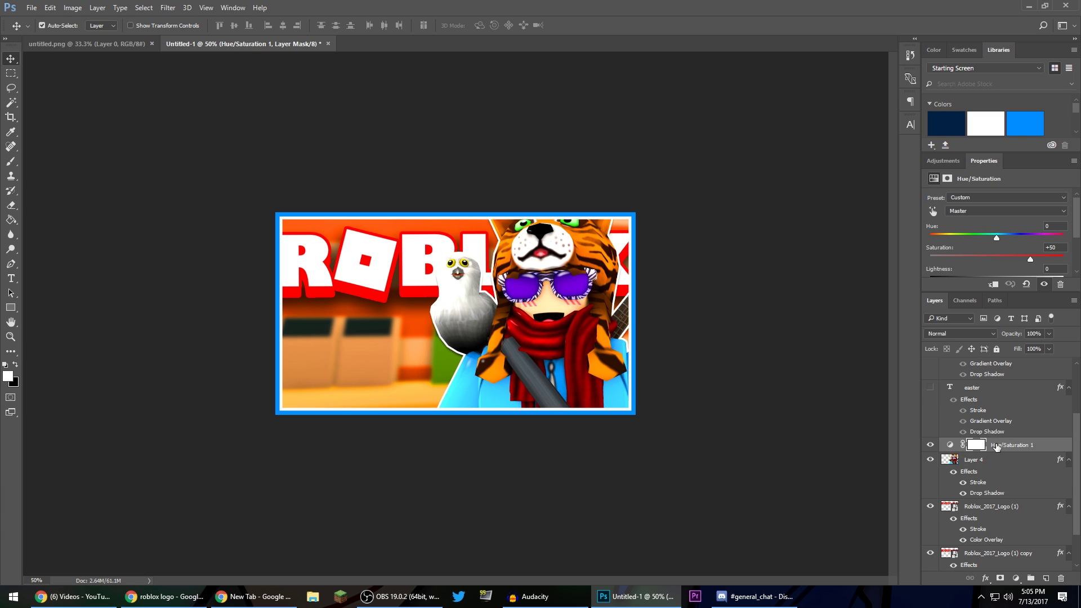
# - Compare the character, logo and background with and without the Hue/Saturation adjustment
pyautogui.click(932, 446)
pyautogui.click(932, 446)
pyautogui.click(933, 446)
pyautogui.click(933, 446)
pyautogui.click(932, 446)
pyautogui.click(933, 446)
# - Hide the Hue/Saturation adjustment, Layer 4 and both Roblox logo layers
pyautogui.click(930, 445)
pyautogui.click(931, 460)
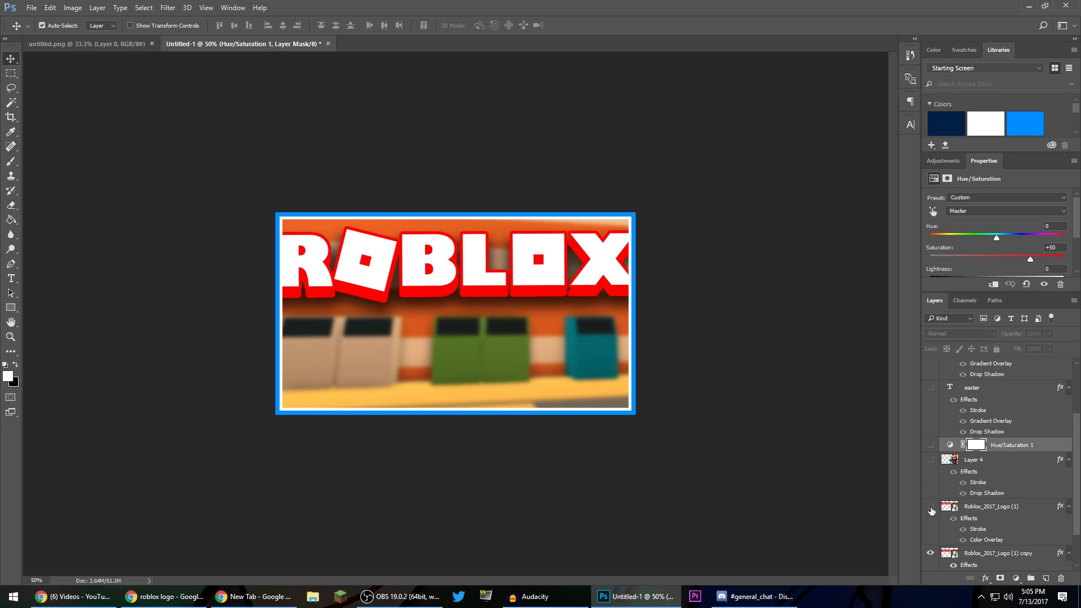
pyautogui.click(930, 507)
pyautogui.scroll(-1, 935, 506)
pyautogui.click(930, 507)
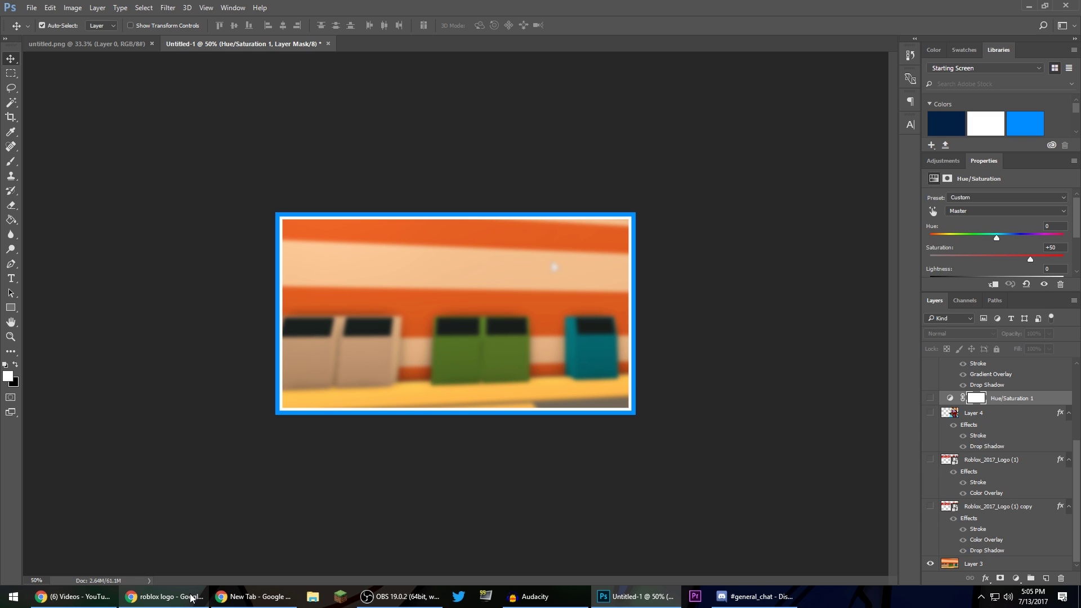
# - Switch to Chrome and browse the Jailbreak (Beta) game page's gallery to the image of the blue car on the grassy hill
pyautogui.click(163, 596)
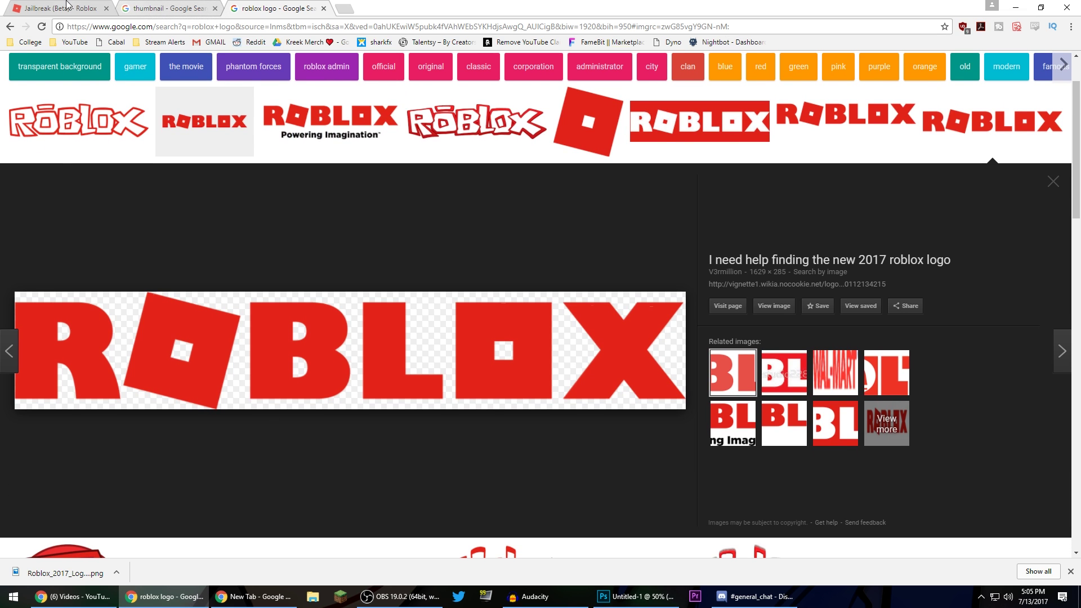
pyautogui.click(67, 8)
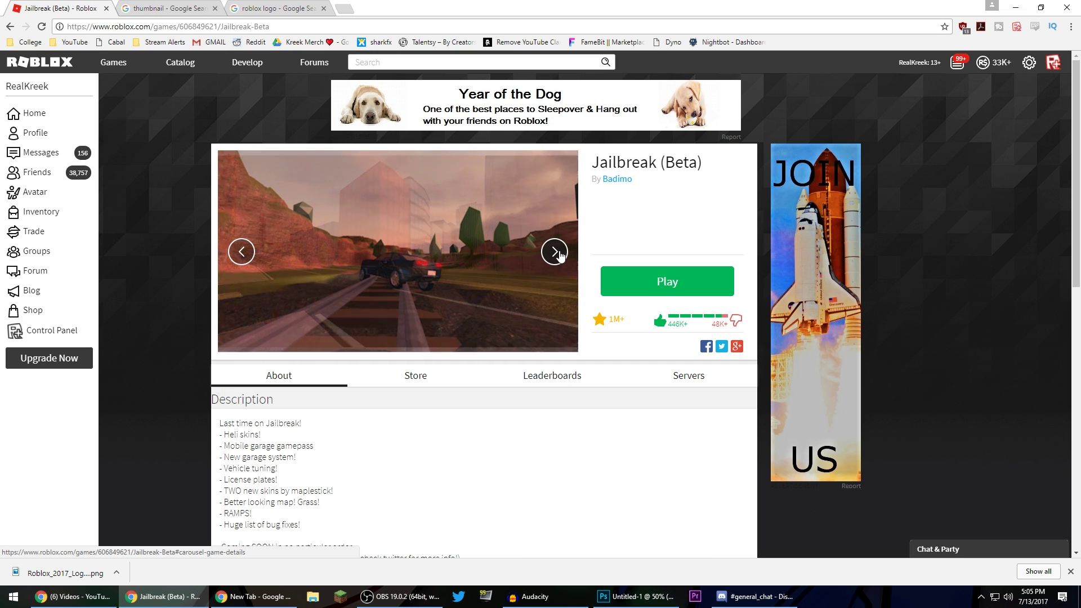
pyautogui.click(559, 252)
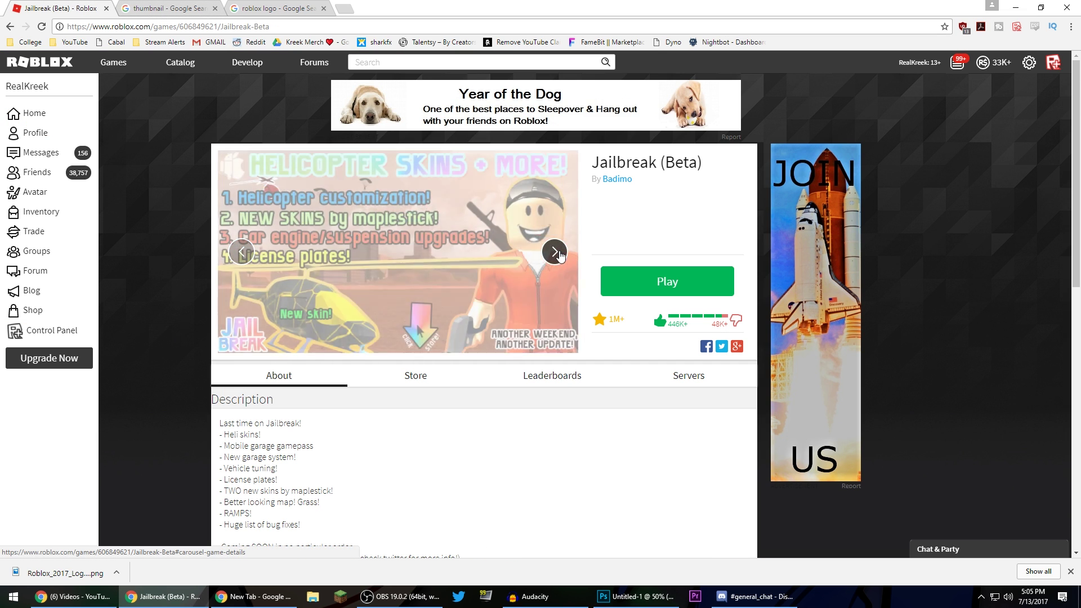
pyautogui.click(560, 252)
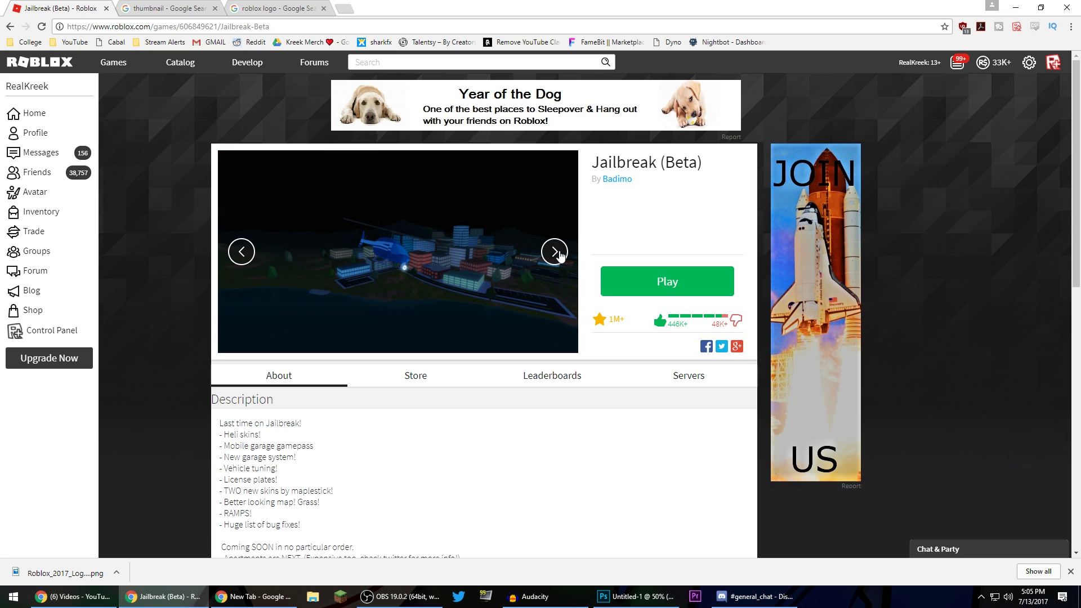
pyautogui.click(559, 254)
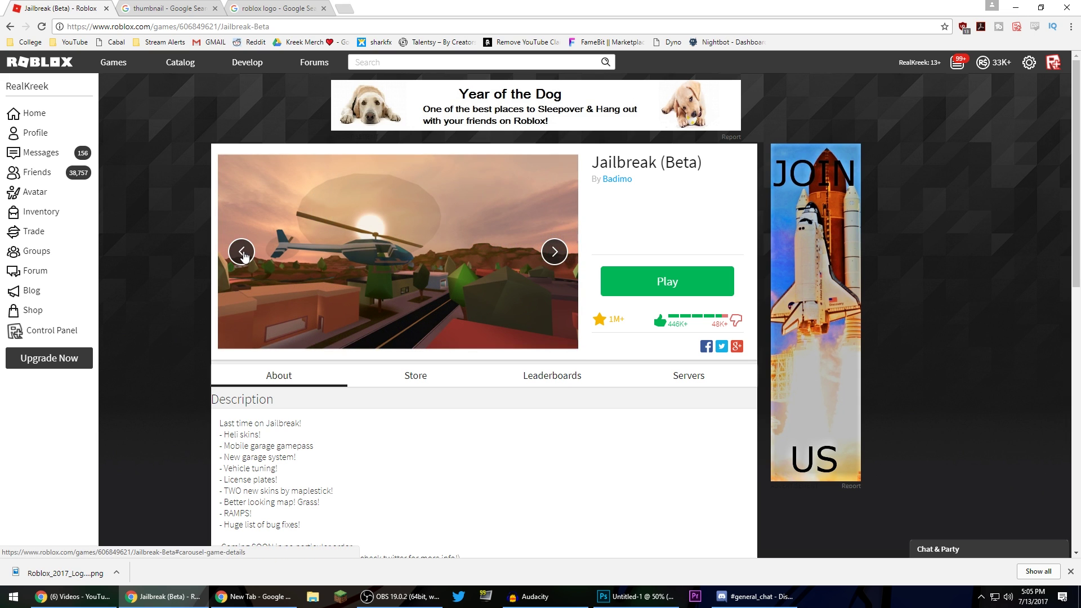
pyautogui.click(242, 254)
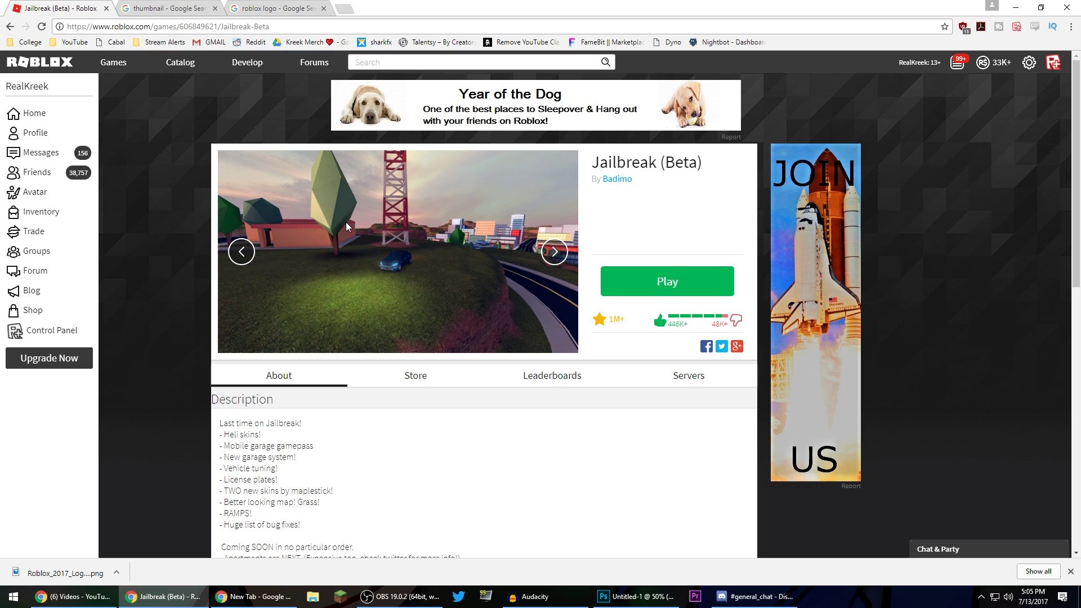
# - Copy the displayed Jailbreak gallery image and switch back to the thumbnail document in Photoshop
pyautogui.rightClick(349, 211)
pyautogui.click(384, 247)
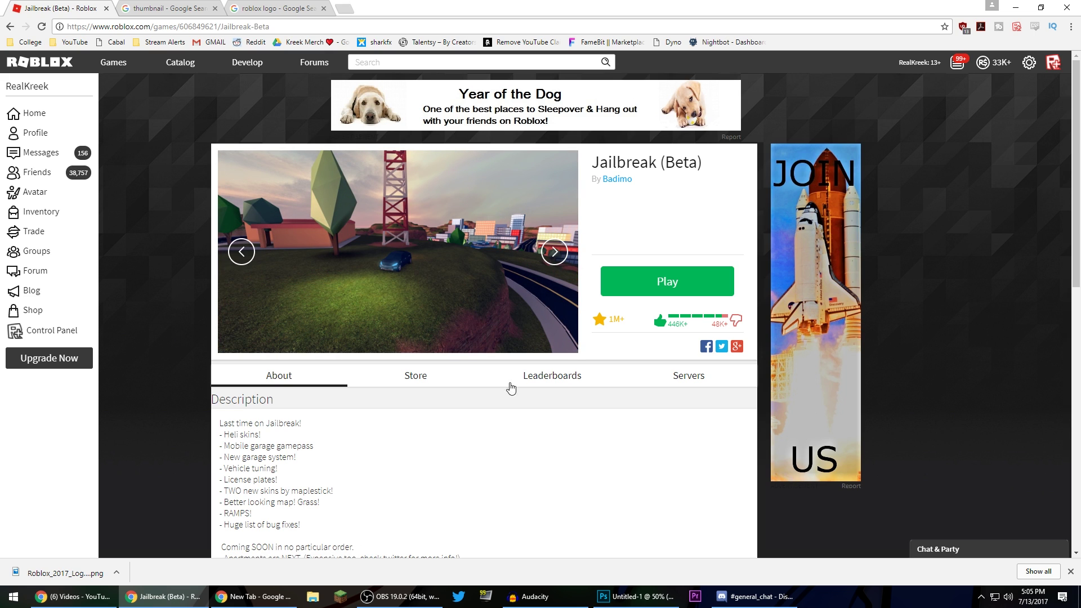
pyautogui.click(617, 597)
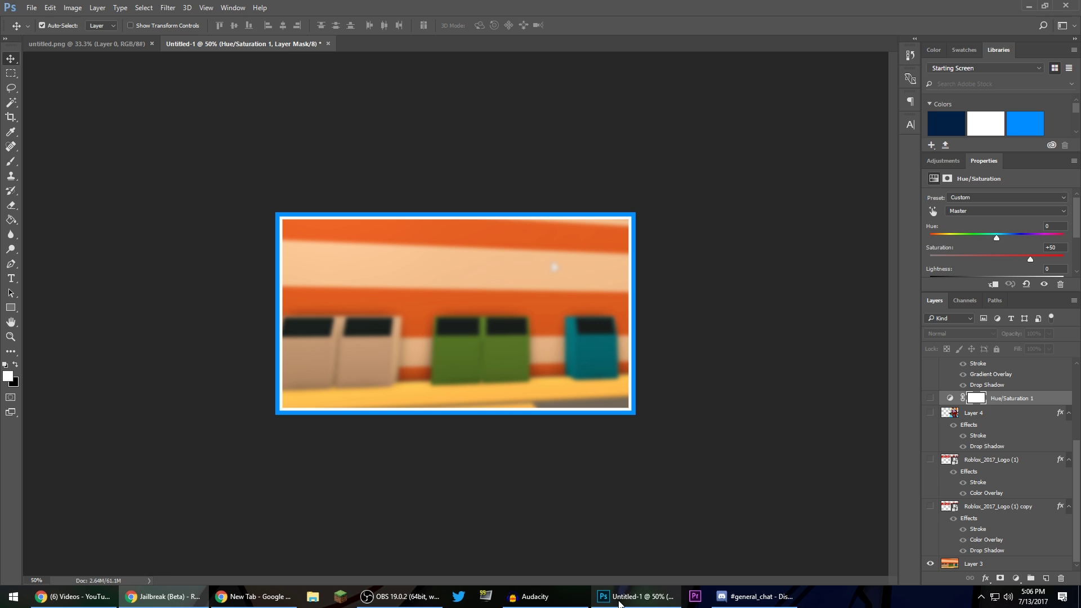
# - Paste the copied Jailbreak image above Layer 3, enlarge it to about 177%, and centre it to fill the thumbnail frame
pyautogui.click(977, 569)
pyautogui.hotkey('ctrl', 'v')
pyautogui.hotkey('ctrl', 't')
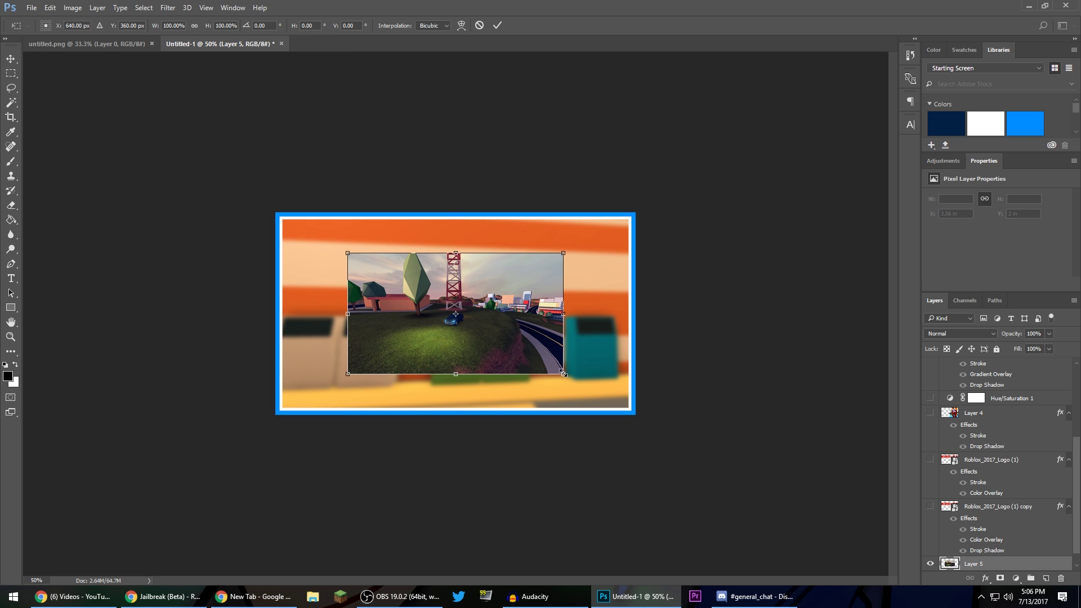
pyautogui.moveTo(563, 372); pyautogui.dragTo(689, 443)
pyautogui.moveTo(599, 344); pyautogui.dragTo(535, 309)
pyautogui.moveTo(286, 218); pyautogui.dragTo(244, 193)
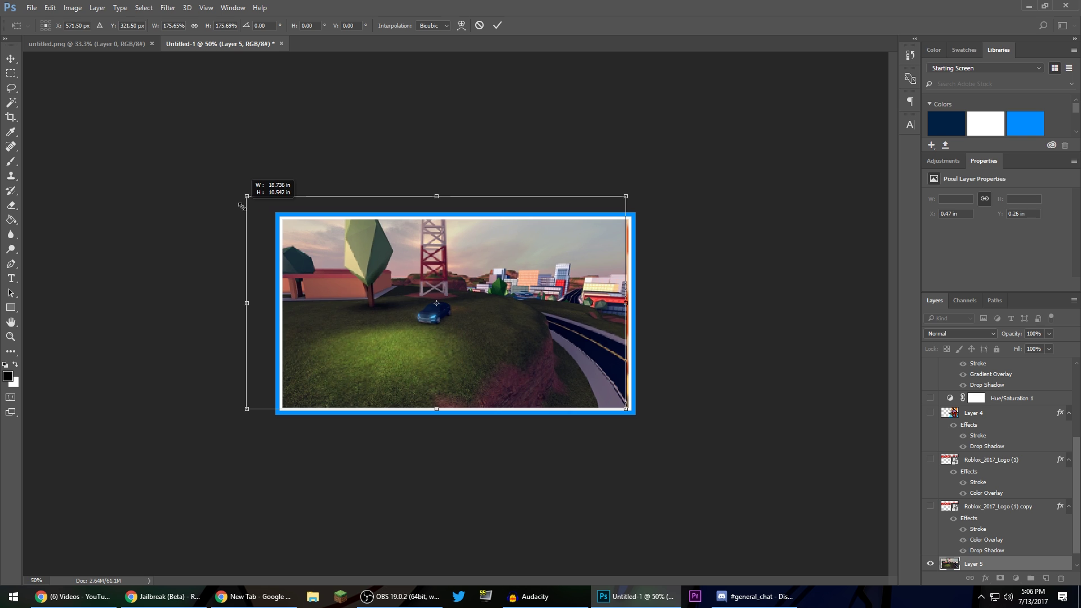
pyautogui.moveTo(413, 239)
pyautogui.mouseDown()
pyautogui.moveTo(433, 259)
pyautogui.moveTo(426, 248)
pyautogui.mouseUp()
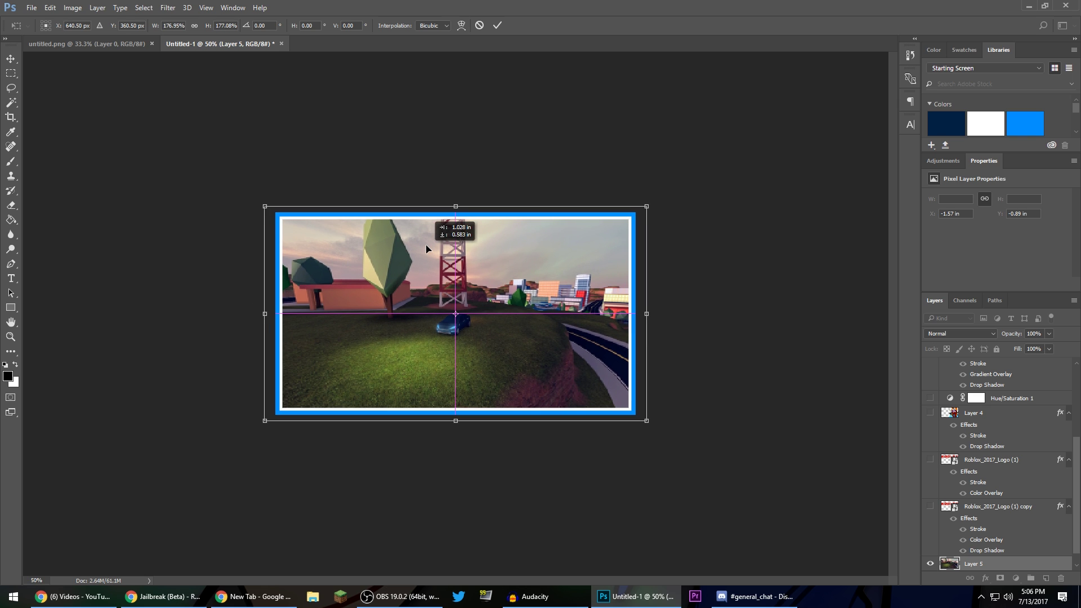
pyautogui.press('Return')
pyautogui.hotkey('ctrl', '1')
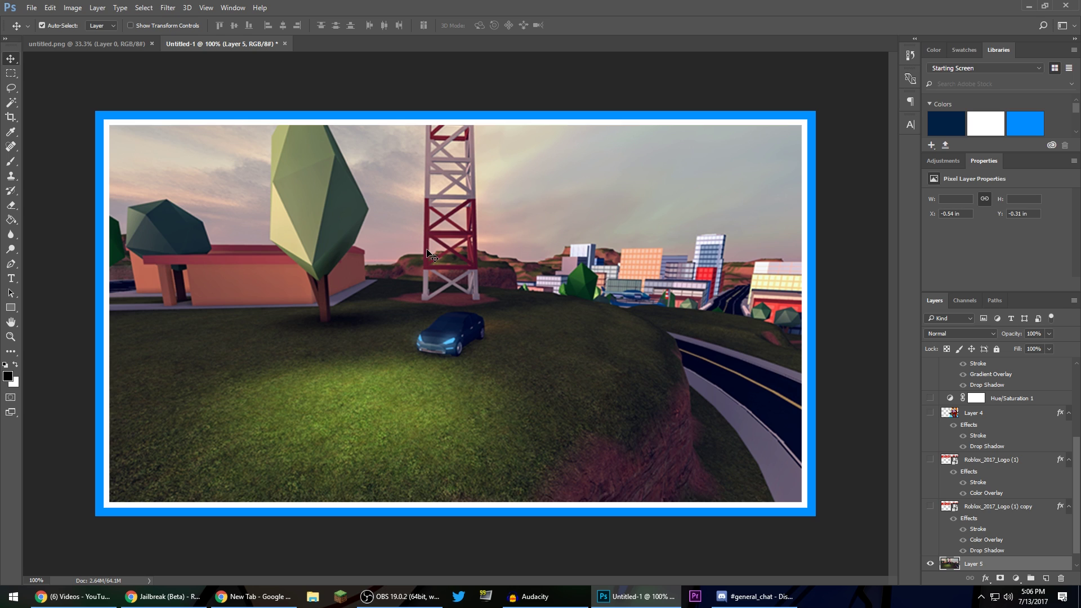
# - Select the large tree on Layer 5 with the Quick Selection tool and copy it to a new layer
pyautogui.scroll(-1, 954, 507)
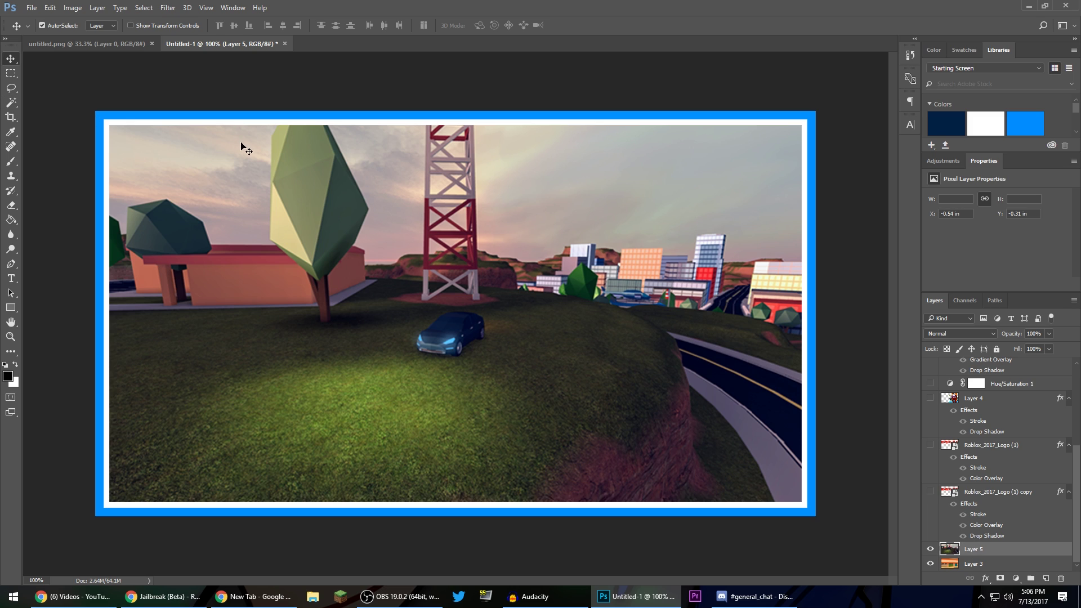
pyautogui.click(12, 107)
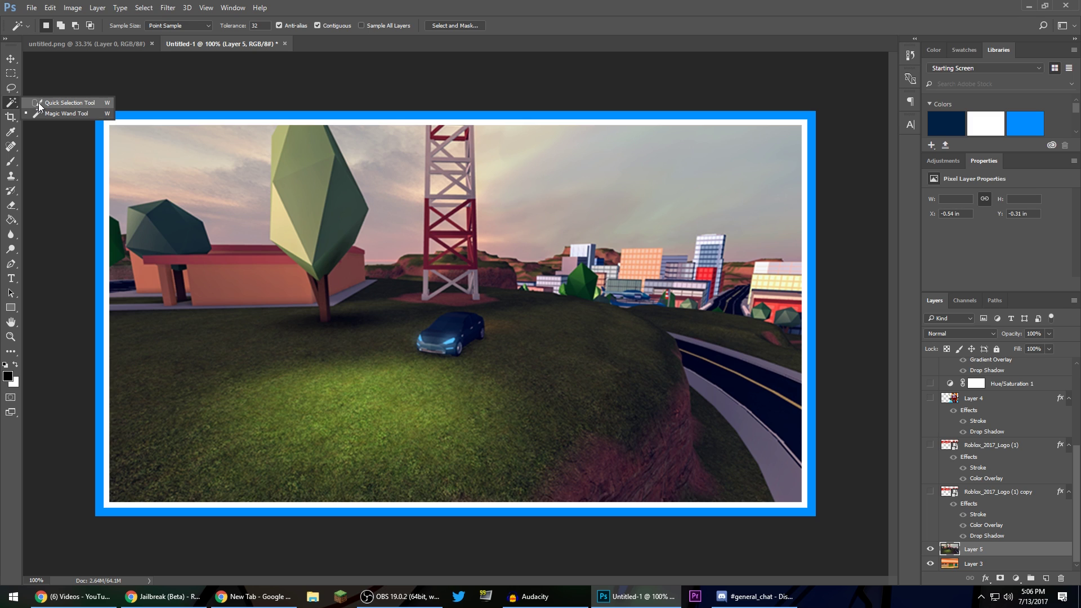
pyautogui.click(39, 105)
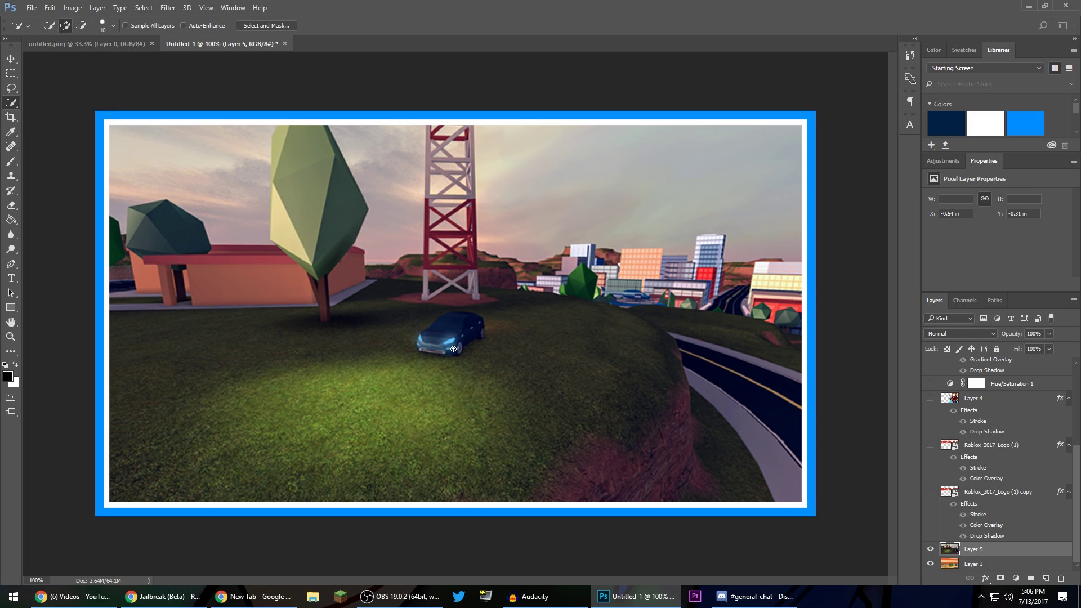
pyautogui.moveTo(325, 315)
pyautogui.mouseDown()
pyautogui.moveTo(312, 246)
pyautogui.moveTo(288, 221)
pyautogui.moveTo(279, 149)
pyautogui.mouseUp()
pyautogui.hotkey('ctrl', 'j')
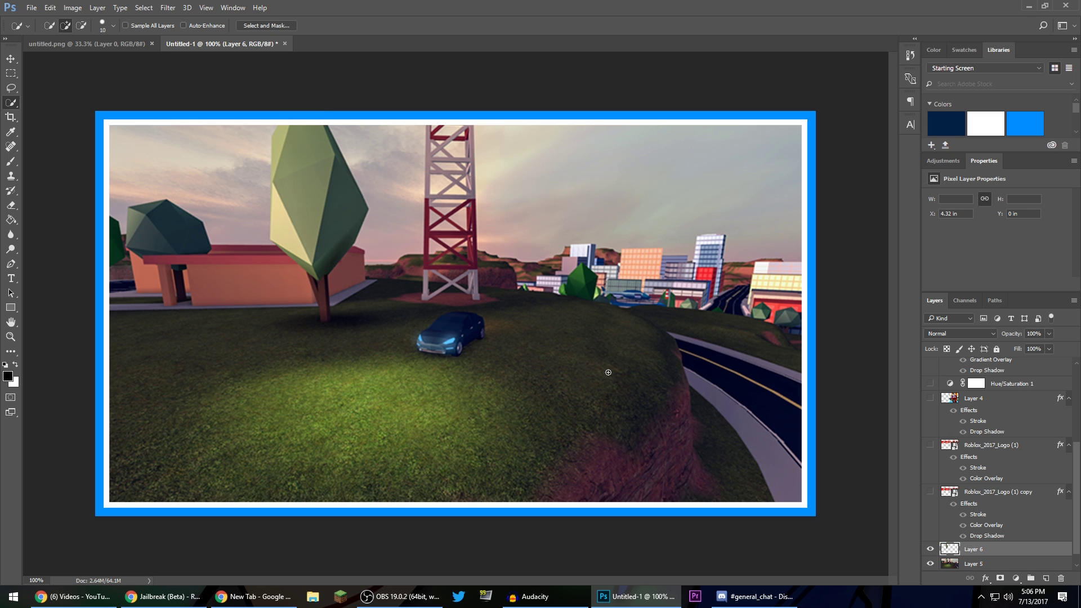
# - Inspect the tree cutout on its own by hiding Layer 5 and Layer 3, and restore only Layer 5
pyautogui.scroll(-1, 941, 529)
pyautogui.click(930, 549)
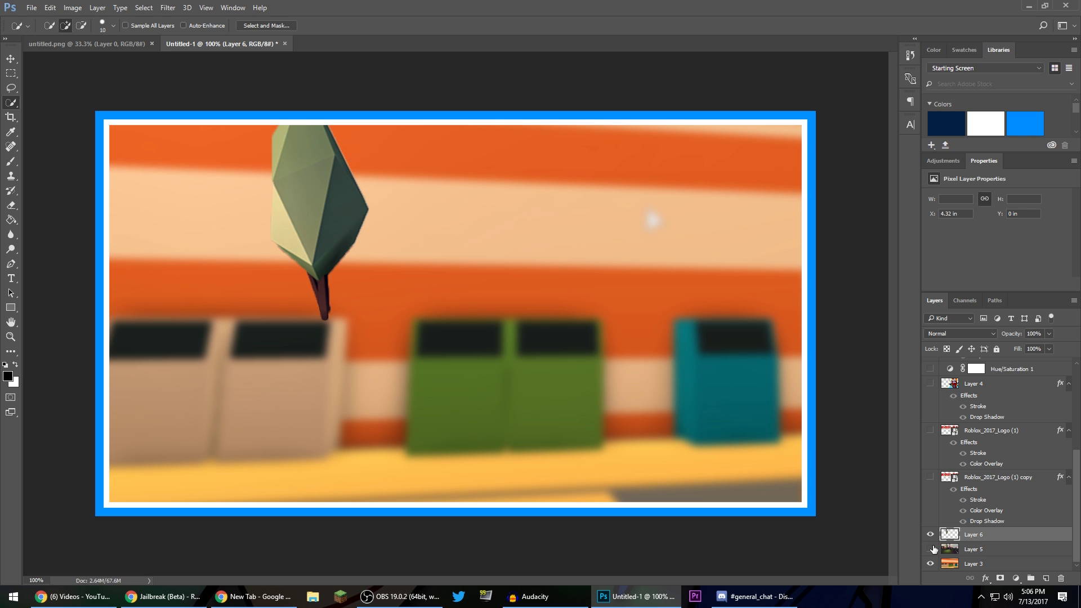
pyautogui.click(930, 563)
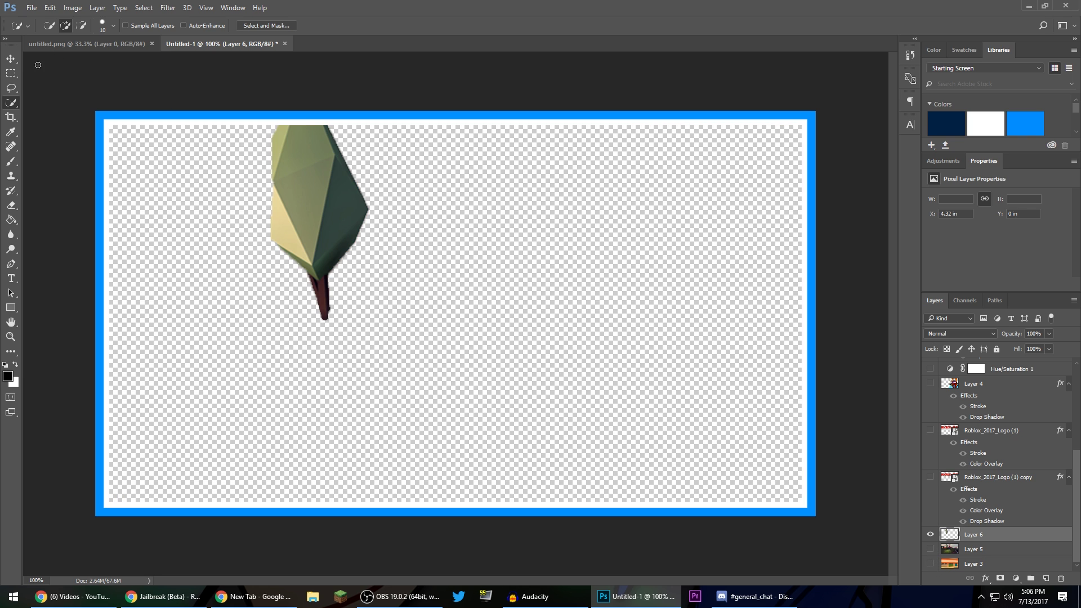
pyautogui.click(930, 549)
# - Apply a 15 px Iris Blur to Layer 5, with a narrow elliptical focus area centred on the large tree
pyautogui.click(999, 551)
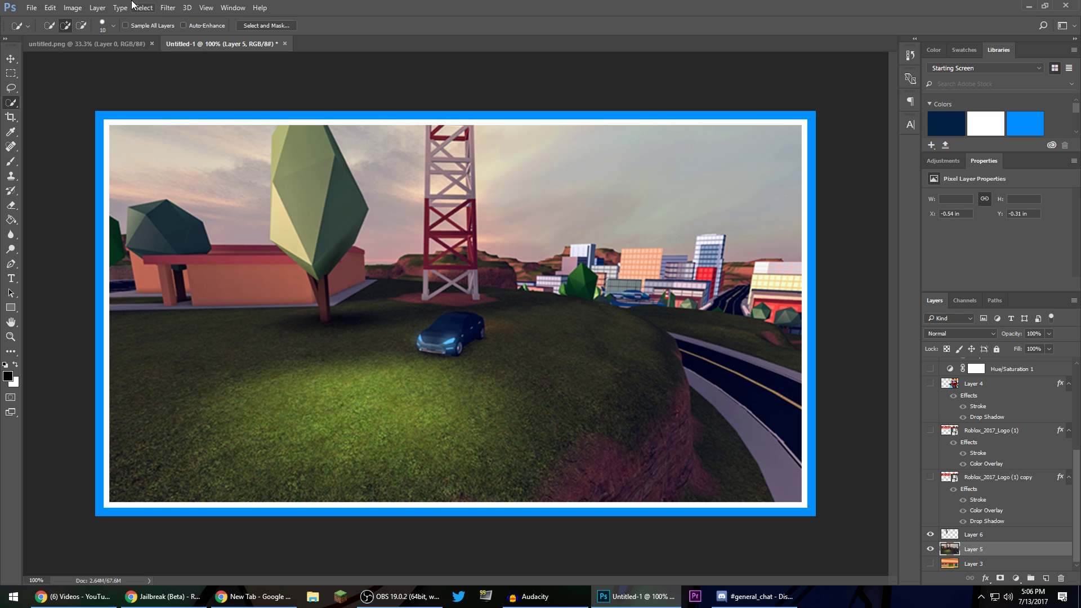
pyautogui.click(168, 7)
pyautogui.moveTo(236, 133)
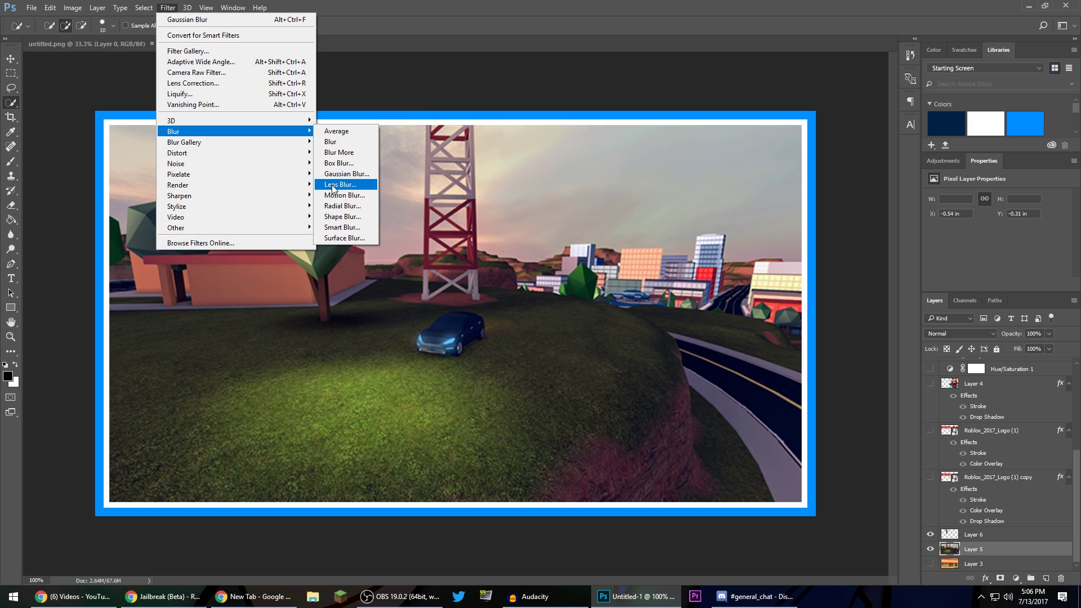
pyautogui.moveTo(293, 143)
pyautogui.click(329, 156)
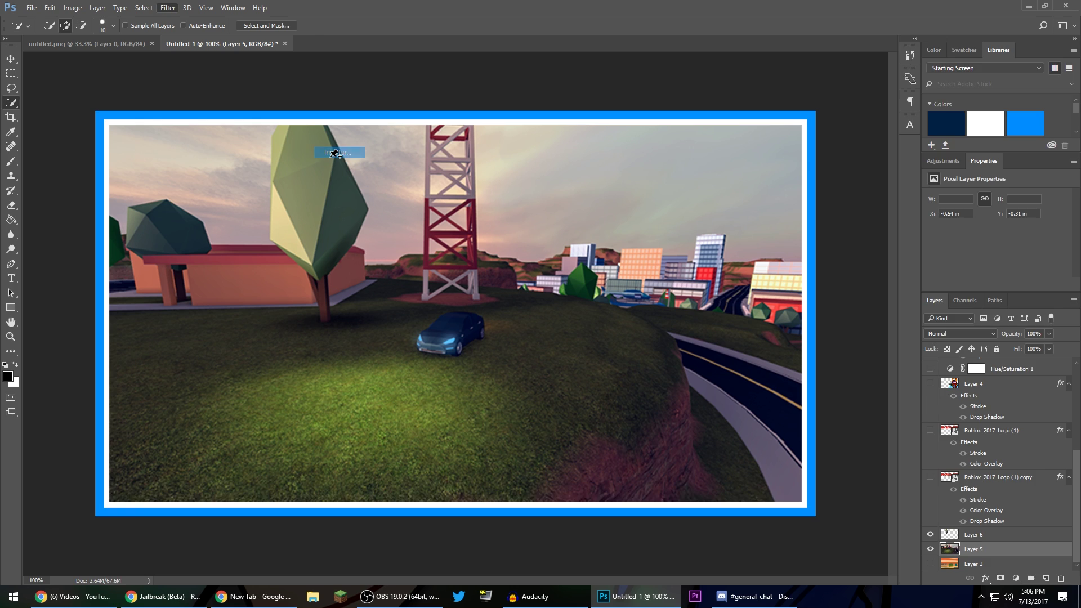
pyautogui.moveTo(474, 313); pyautogui.dragTo(337, 223)
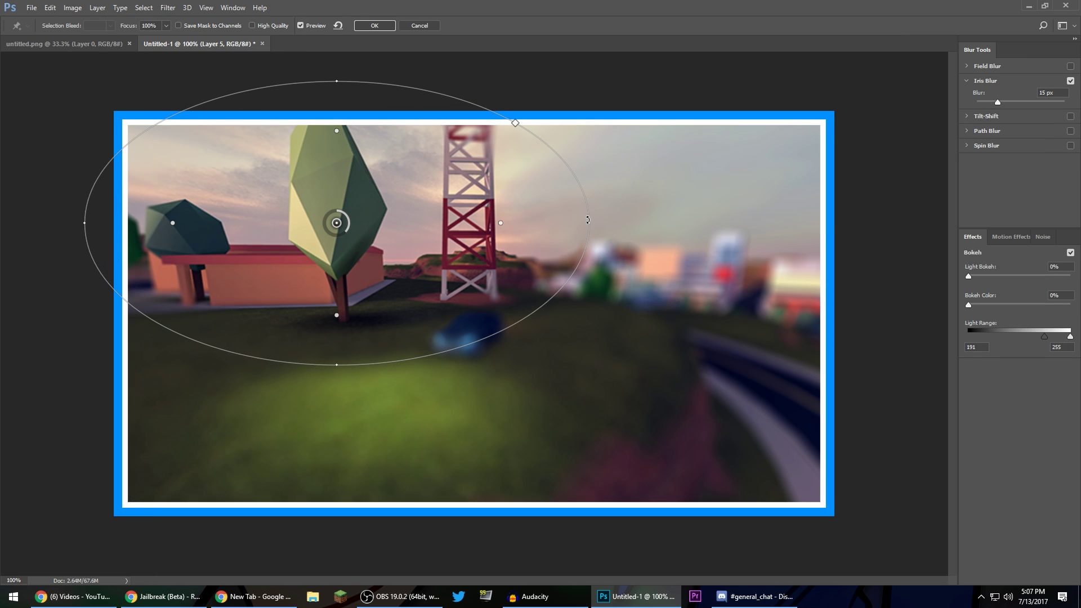
pyautogui.moveTo(588, 215); pyautogui.dragTo(430, 226)
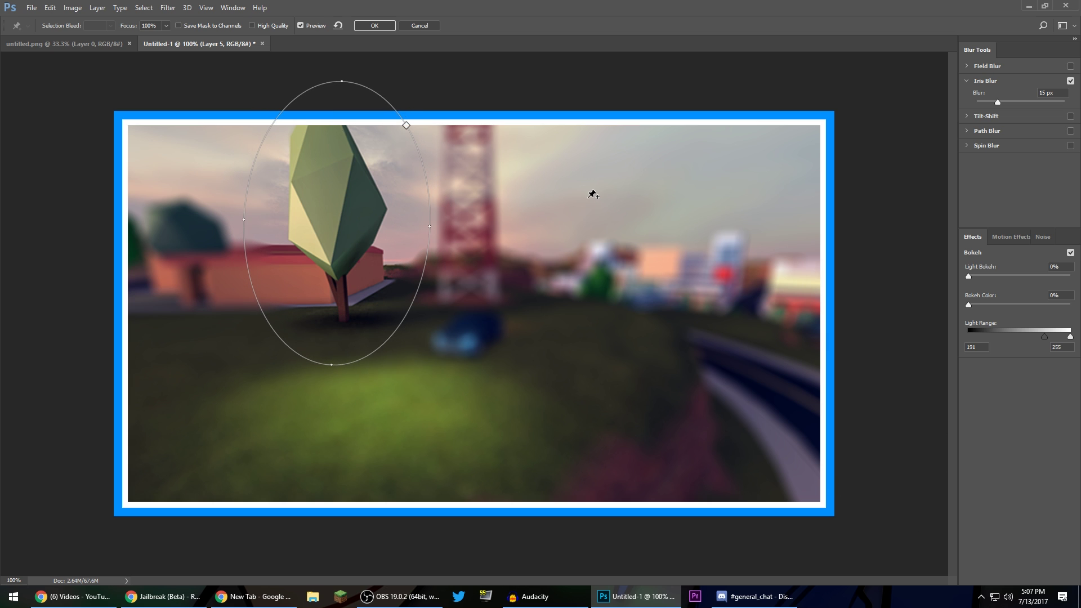
pyautogui.press('Return')
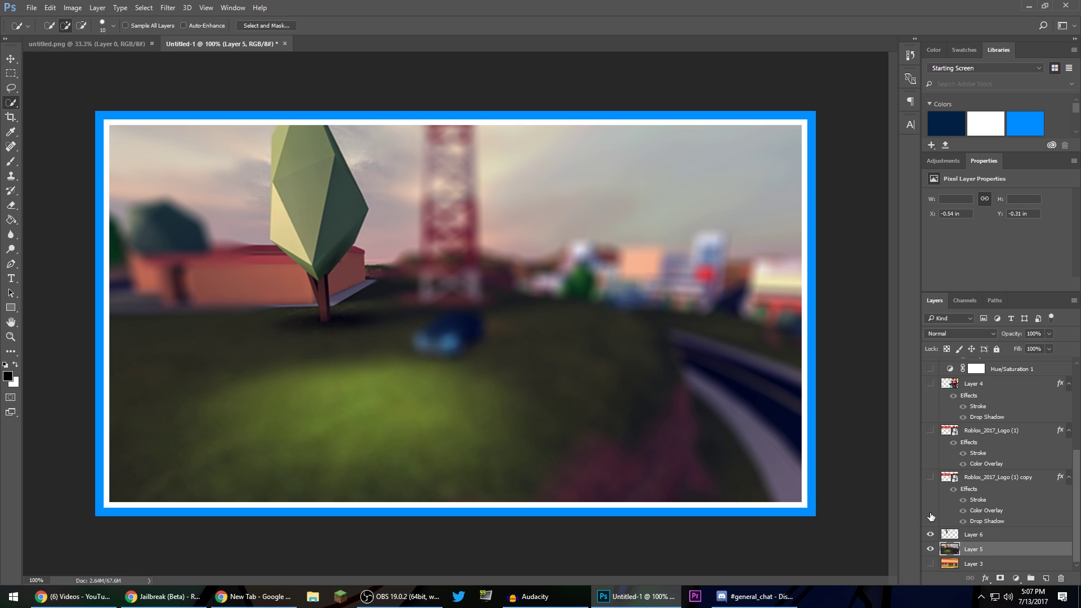
# - Compare the image with and without Layer 6, and give the tree cutout a 5 px outside stroke in white (ffffff)
pyautogui.click(991, 534)
pyautogui.click(931, 534)
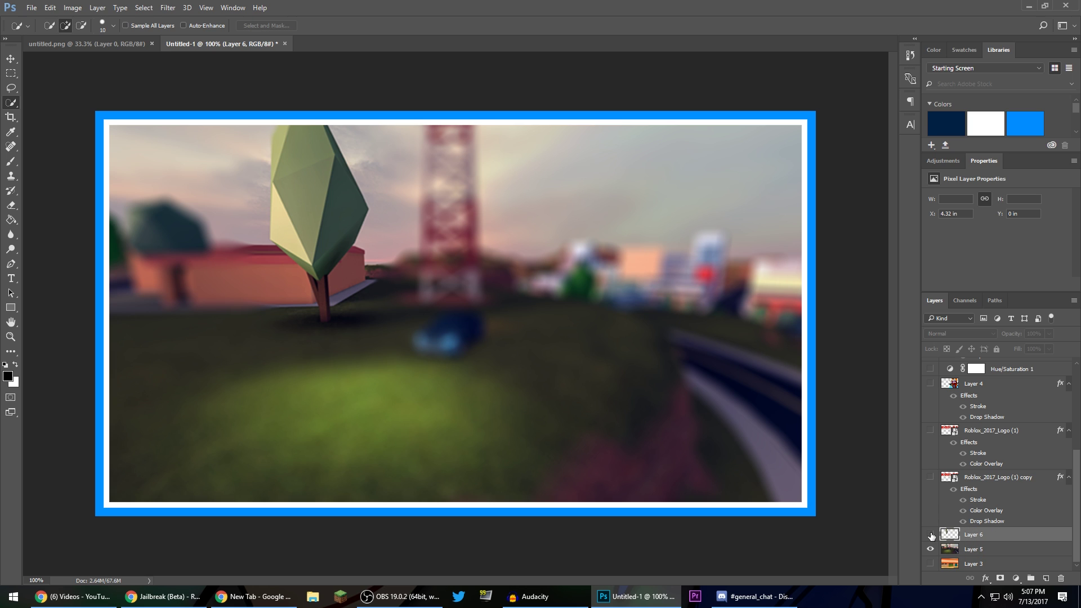
pyautogui.click(931, 534)
pyautogui.doubleClick(1011, 539)
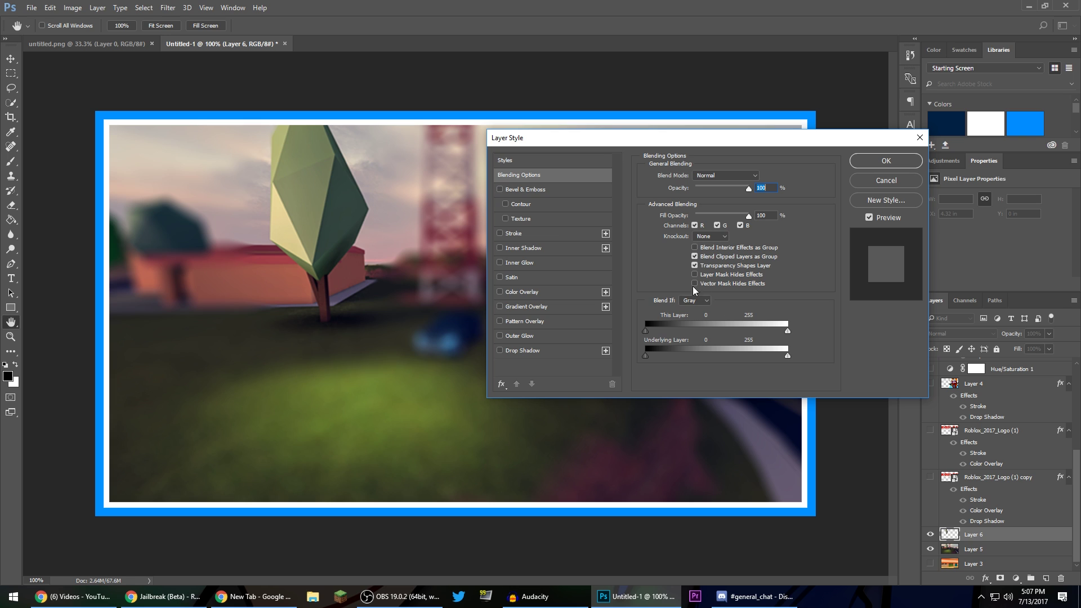
pyautogui.click(545, 234)
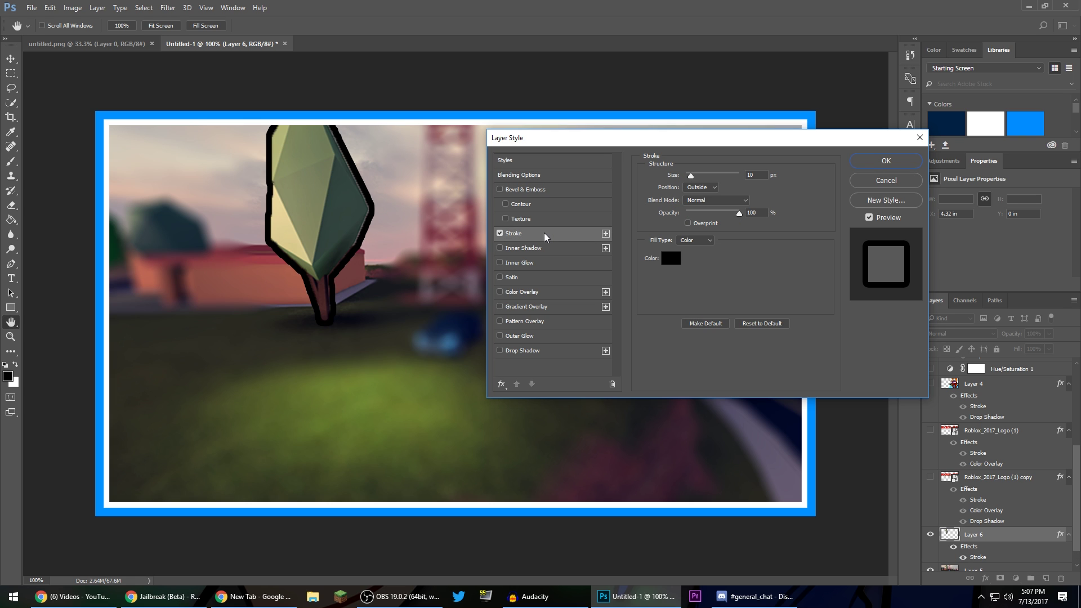
pyautogui.click(666, 260)
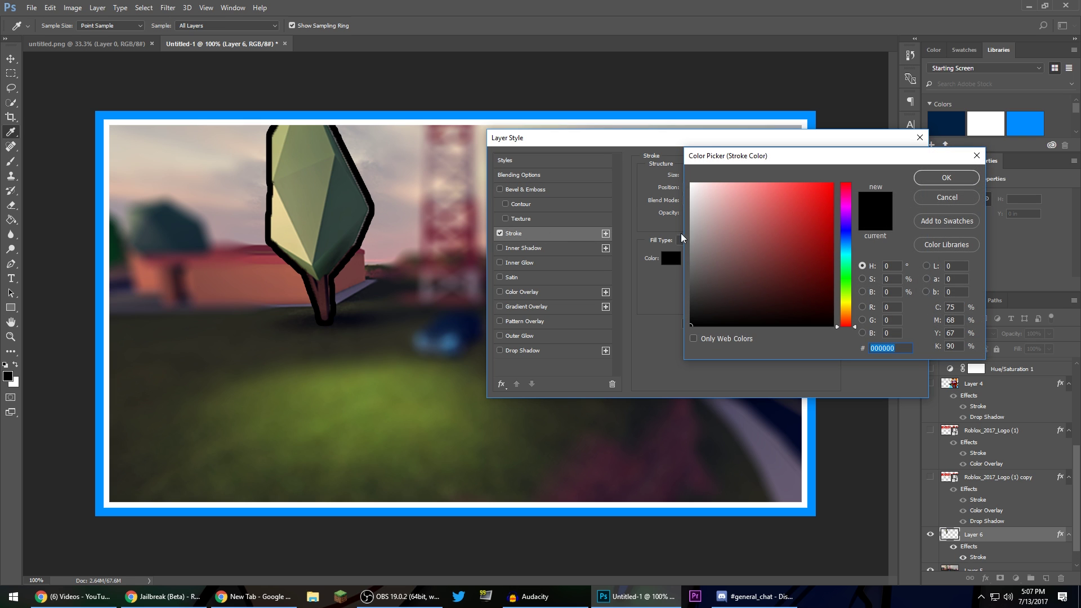
pyautogui.write('ffffff')
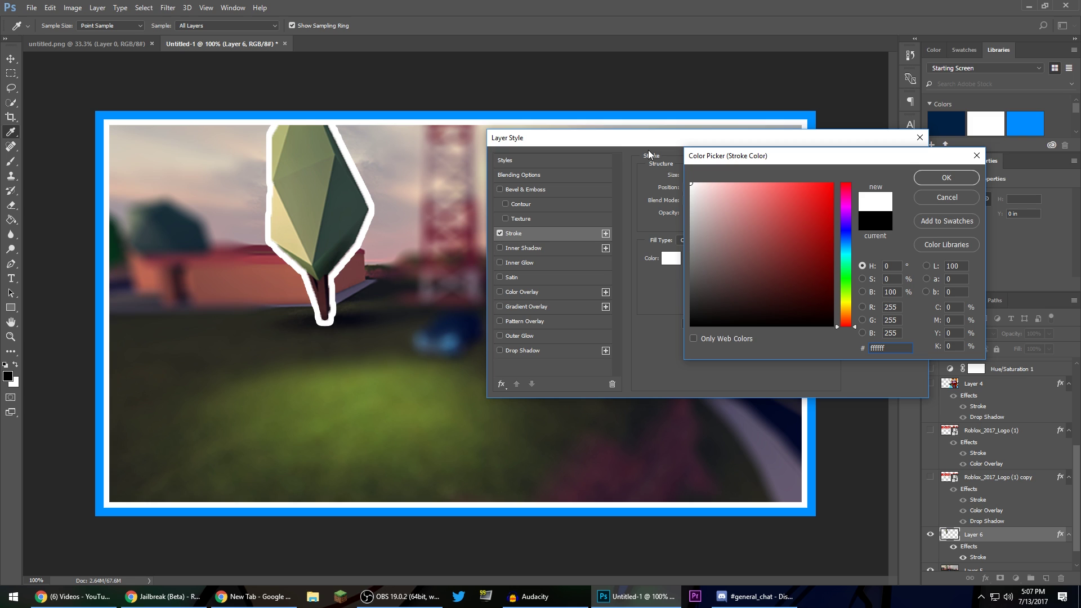
pyautogui.click(938, 177)
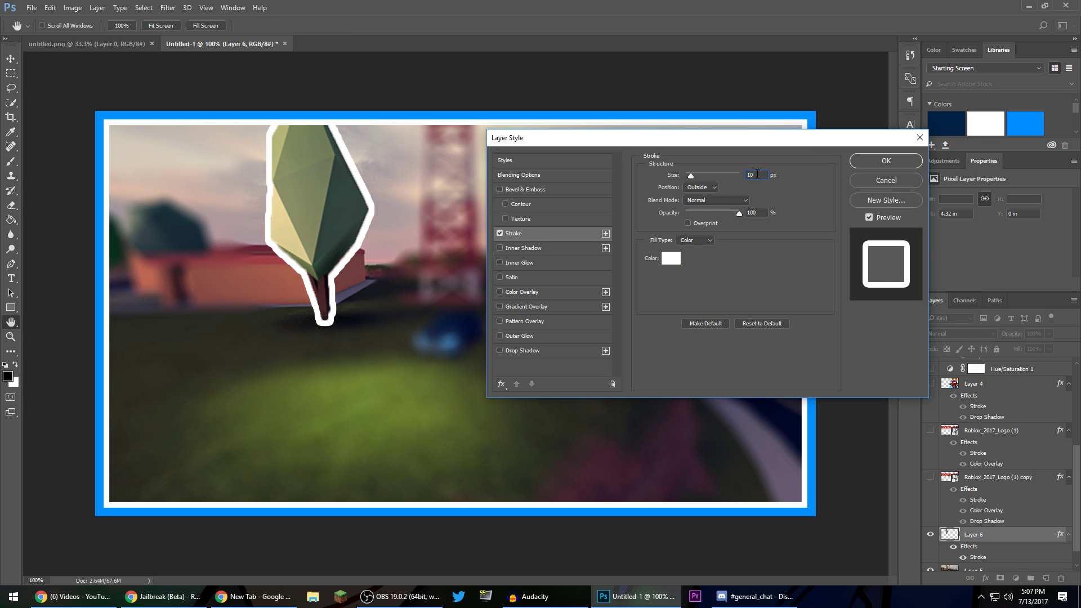
pyautogui.write('5')
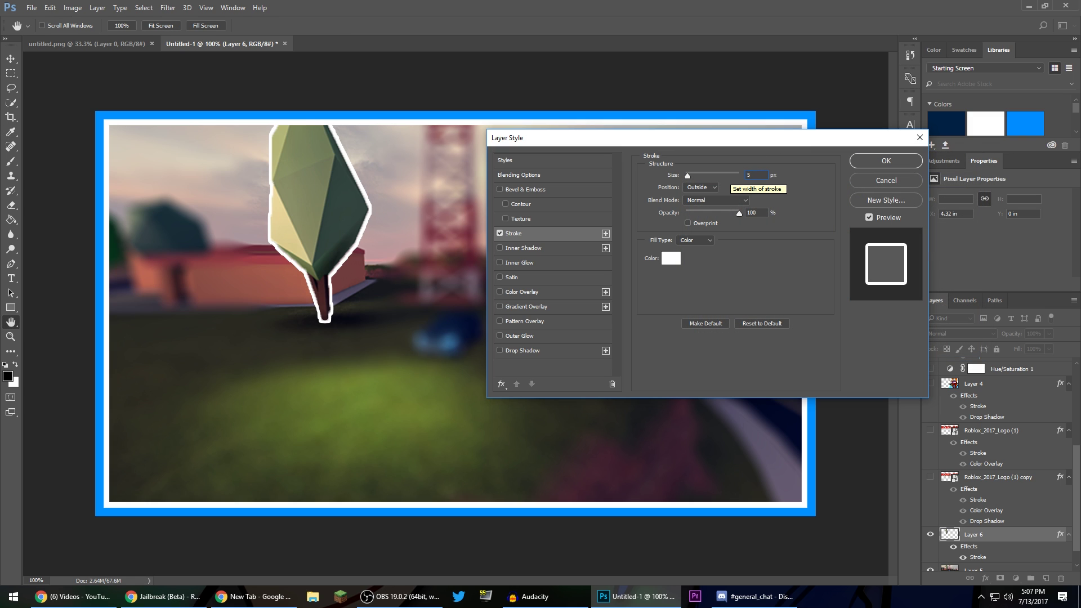
# - Add a drop shadow and a 208 px white outer glow to the tree cutout on Layer 6
pyautogui.click(554, 351)
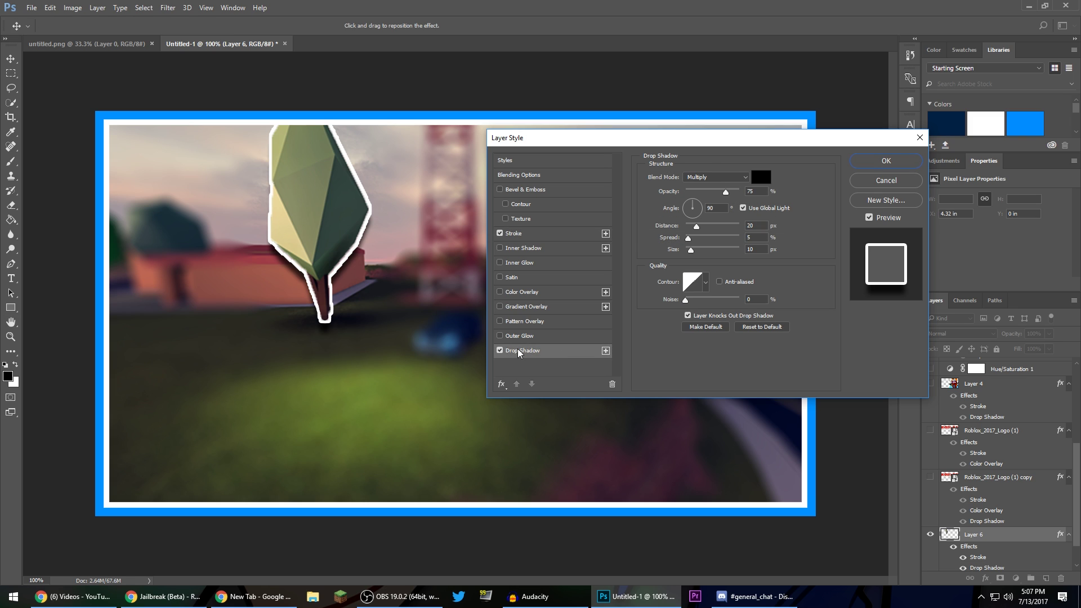
pyautogui.click(510, 337)
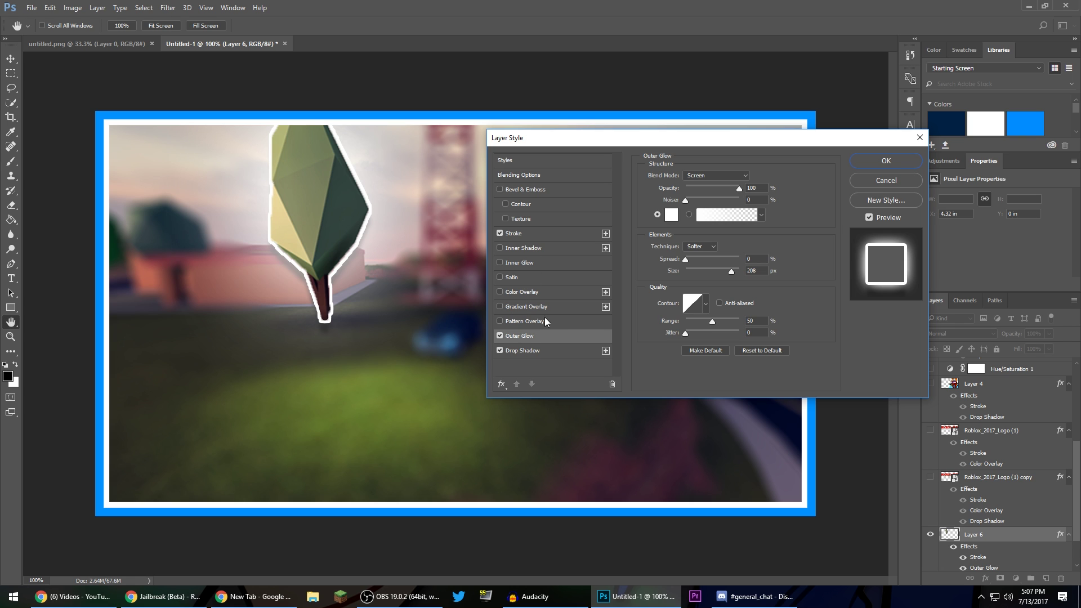
pyautogui.click(671, 214)
pyautogui.click(709, 218)
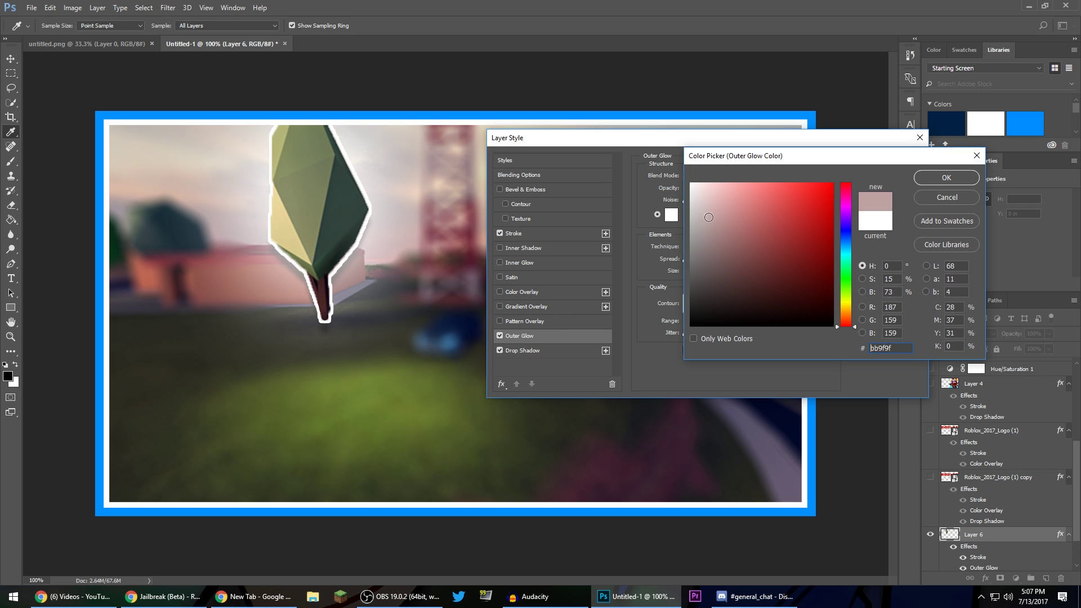
pyautogui.click(947, 177)
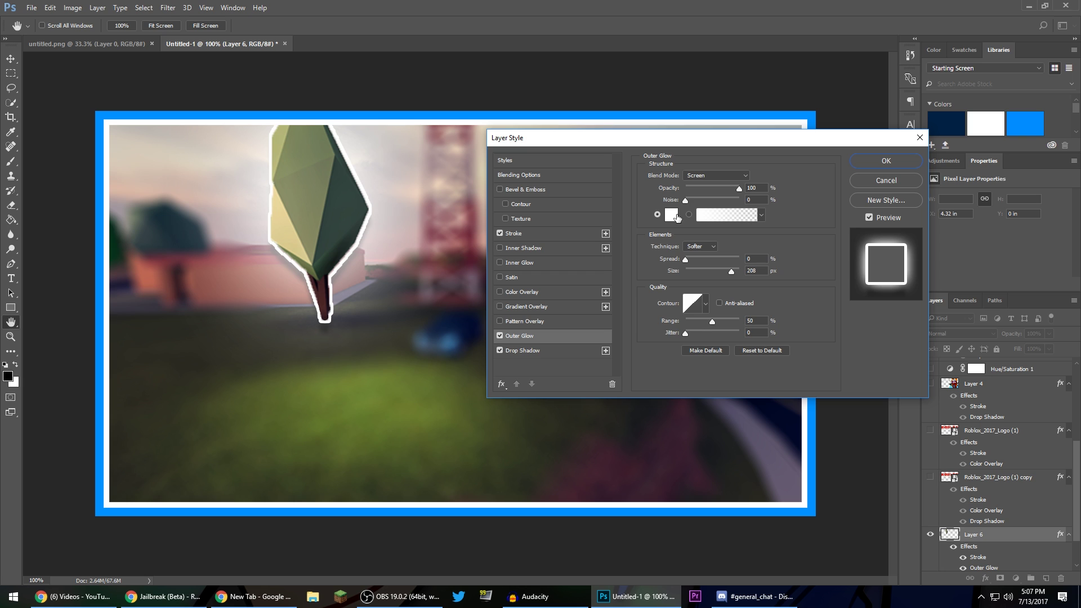
pyautogui.click(872, 159)
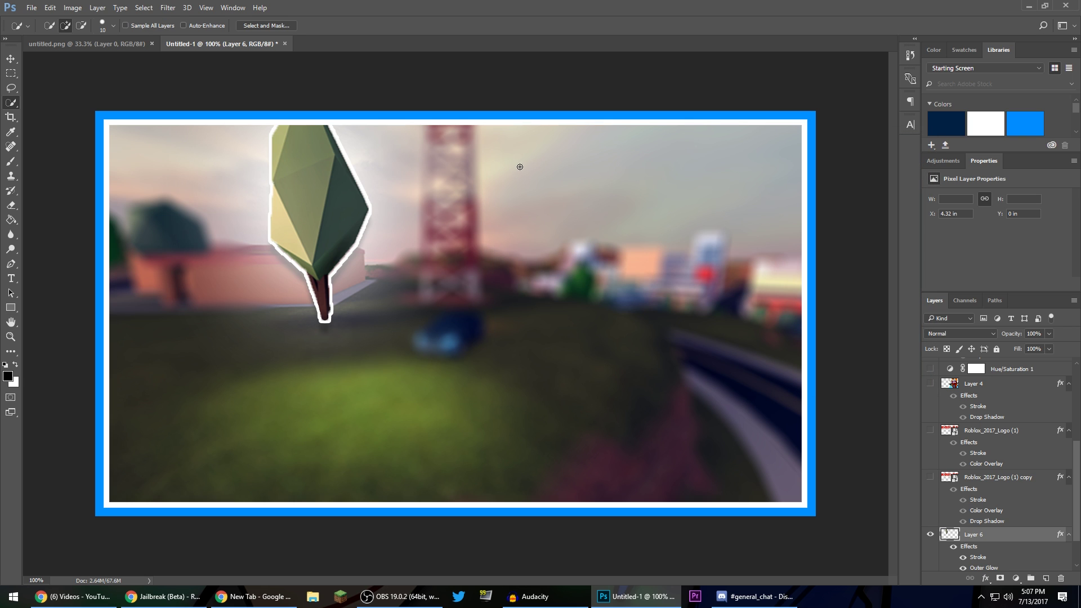
# - Move the tree cutout and Layer 5 together straight down to a centre position of Y 528.5 px
pyautogui.hotkey('ctrl', '-')
pyautogui.hotkey('ctrl', '-')
pyautogui.hotkey('ctrl', '-')
pyautogui.hotkey('ctrl', '-')
pyautogui.hotkey('ctrl', '-')
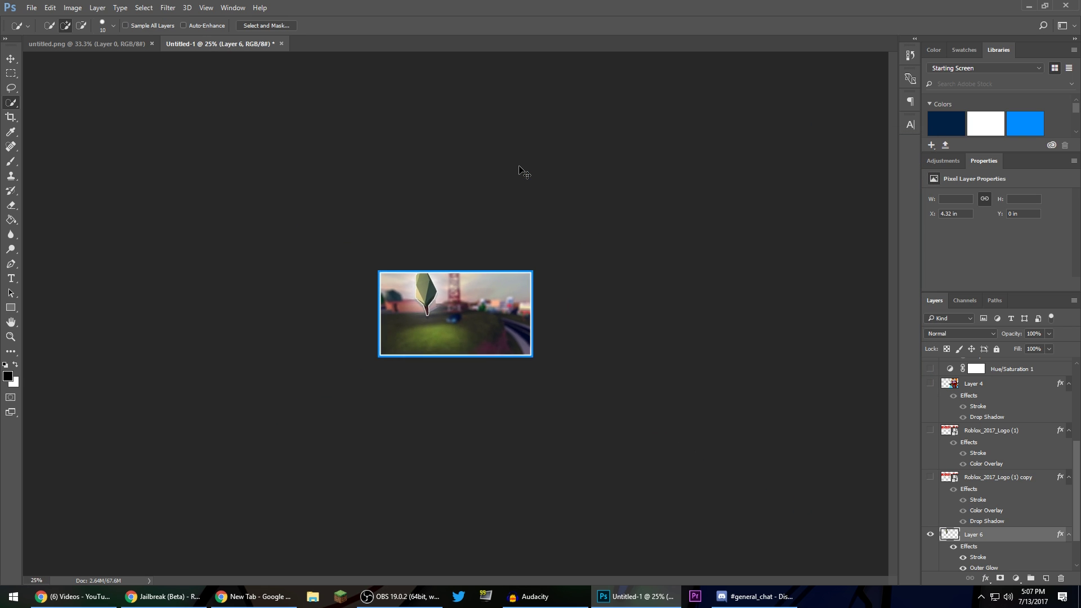
pyautogui.scroll(-2, 994, 507)
pyautogui.keyDown('shift'); pyautogui.click(993, 551); pyautogui.keyUp('shift')
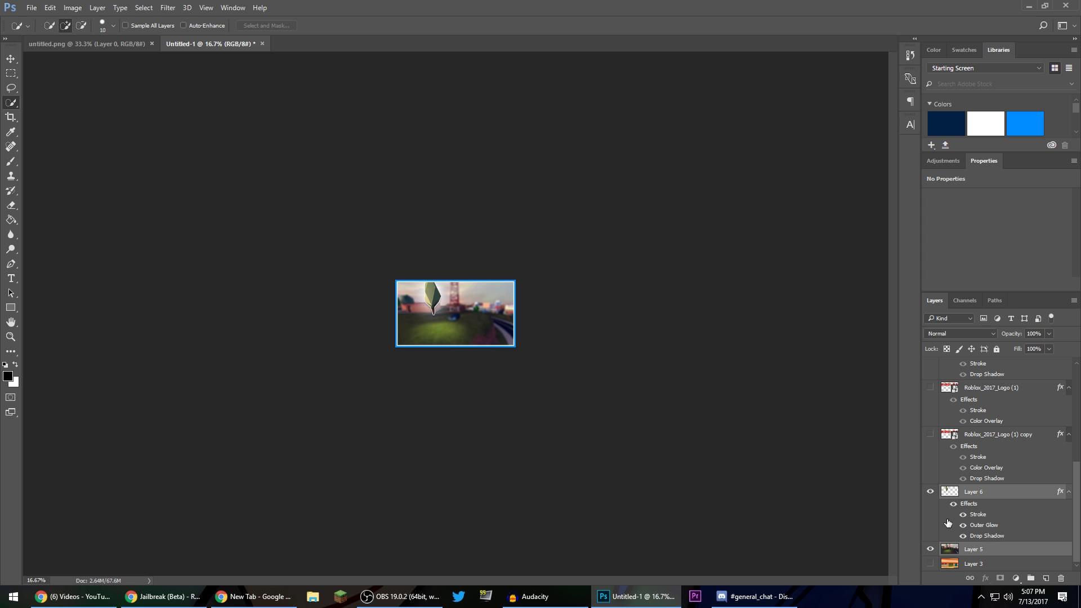
pyautogui.hotkey('ctrl', 't')
pyautogui.moveTo(488, 293); pyautogui.dragTo(487, 307)
pyautogui.press('Return')
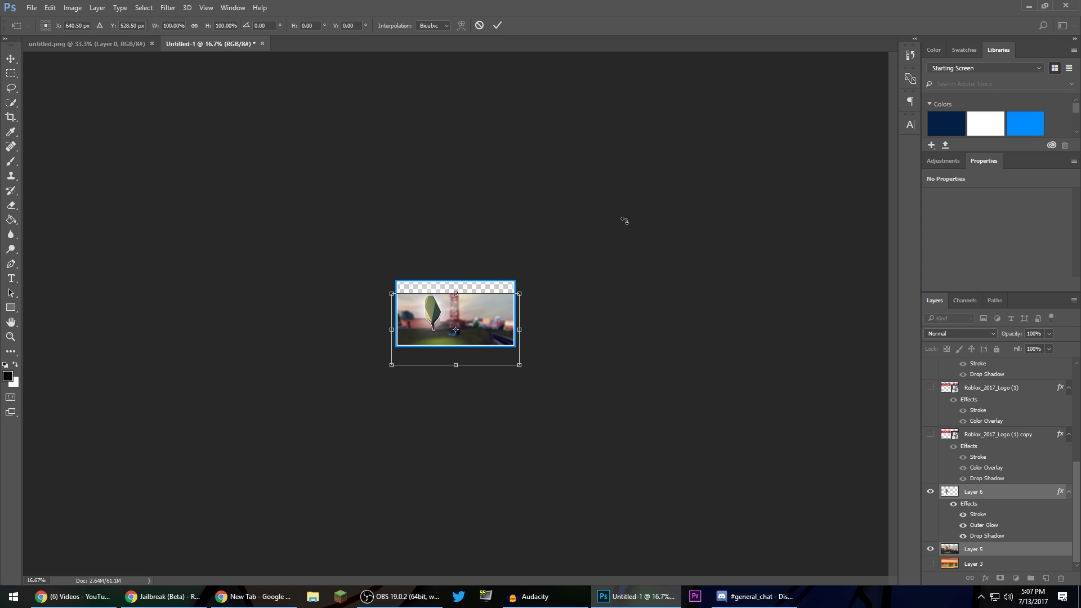
# - Examine the outlined tree's clipped upper edge up close and in the context of the whole thumbnail
pyautogui.hotkey('ctrl', '+')
pyautogui.hotkey('ctrl', '+')
pyautogui.hotkey('ctrl', '+')
pyautogui.hotkey('ctrl', '+')
pyautogui.hotkey('ctrl', '+')
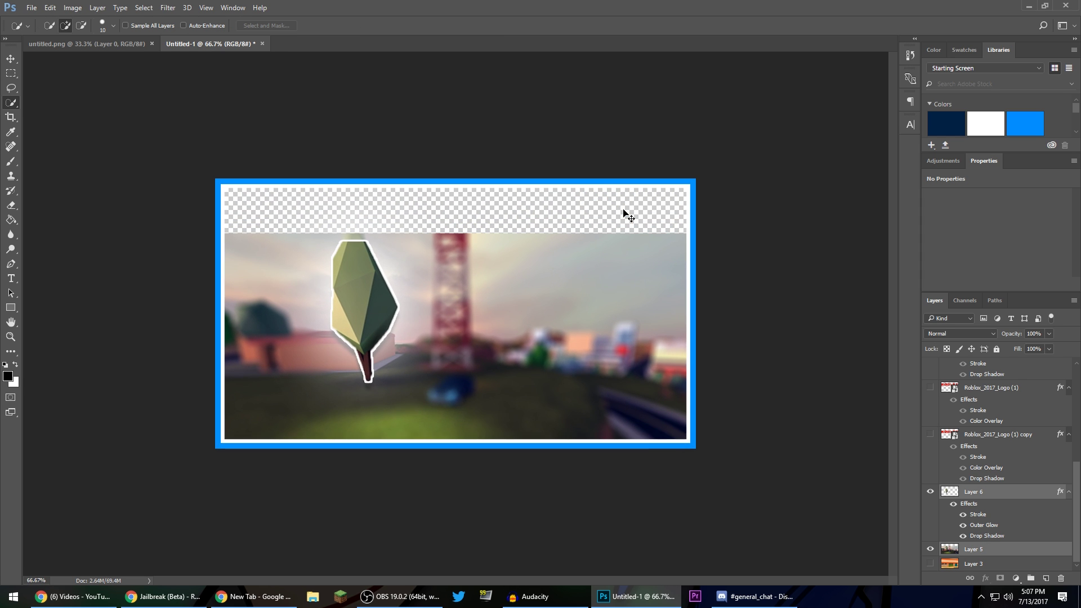
pyautogui.hotkey('ctrl', '+')
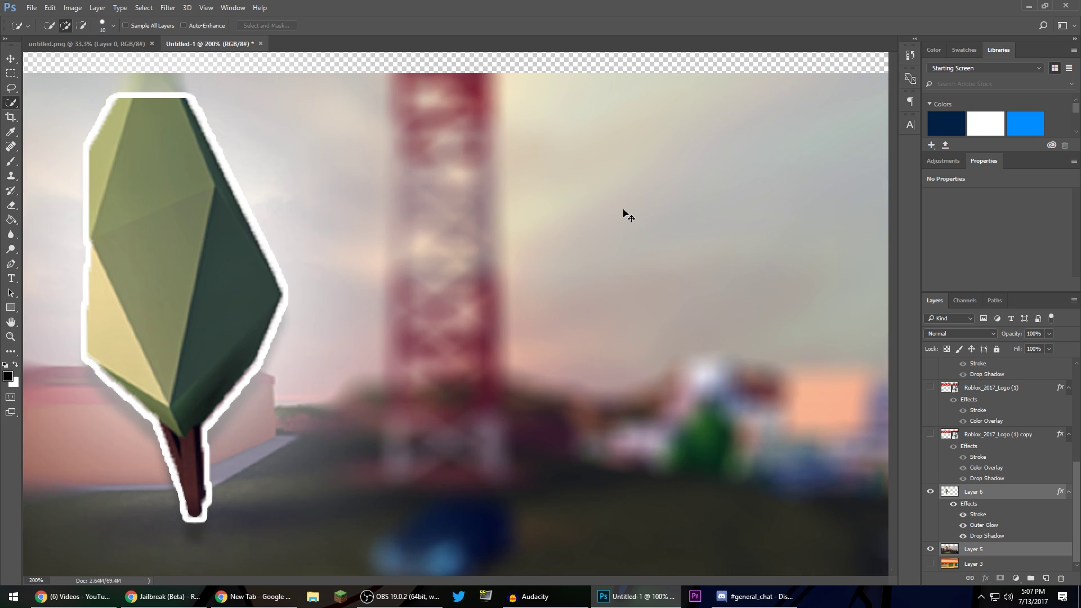
pyautogui.hotkey('ctrl', '-')
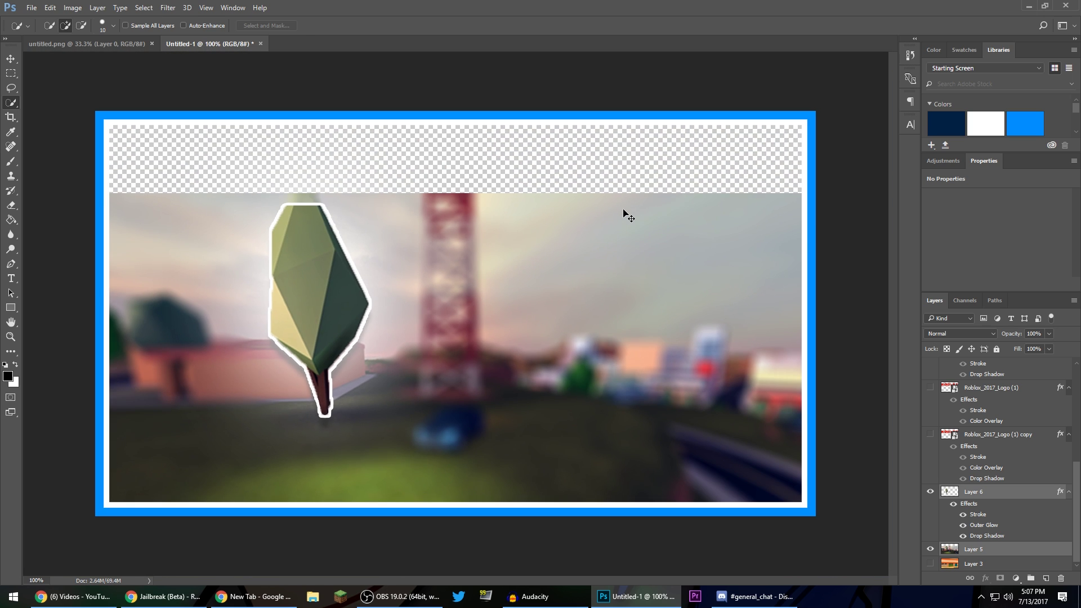
pyautogui.hotkey('ctrl', '-')
pyautogui.hotkey('ctrl', '-')
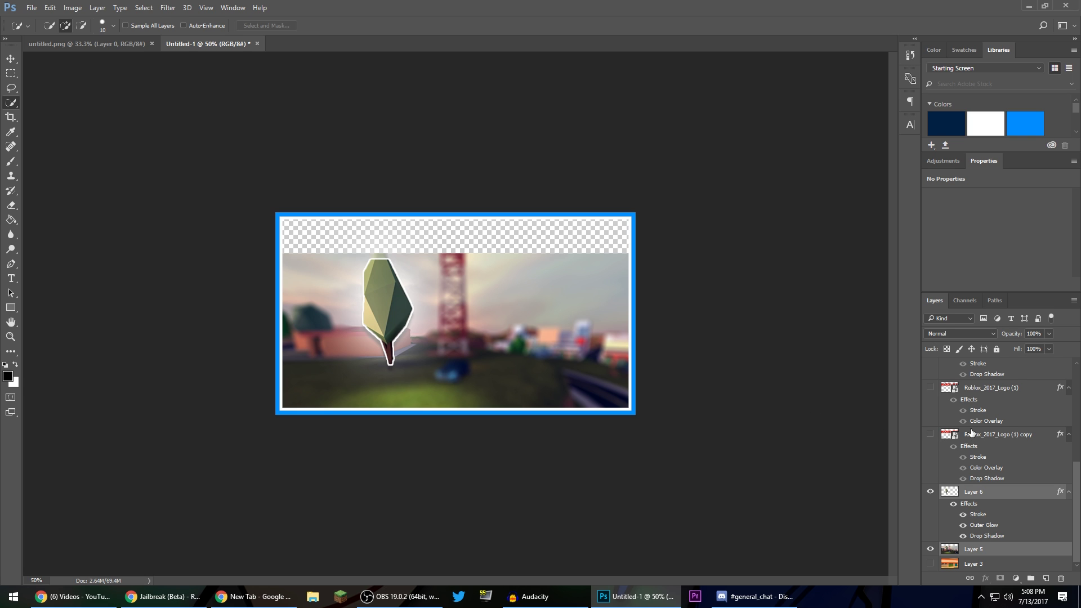
pyautogui.scroll(4, 971, 432)
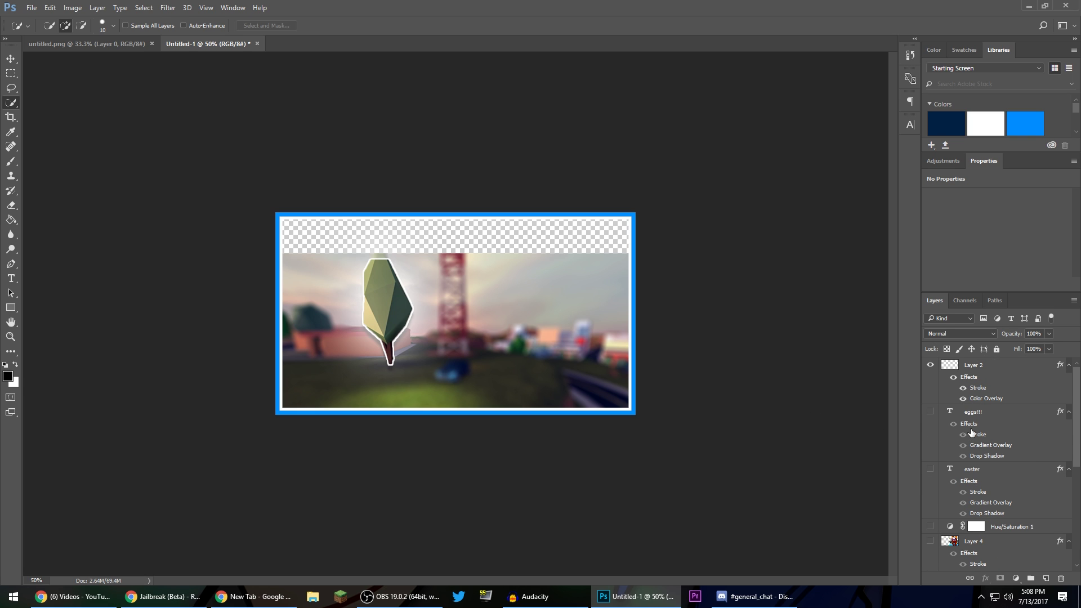